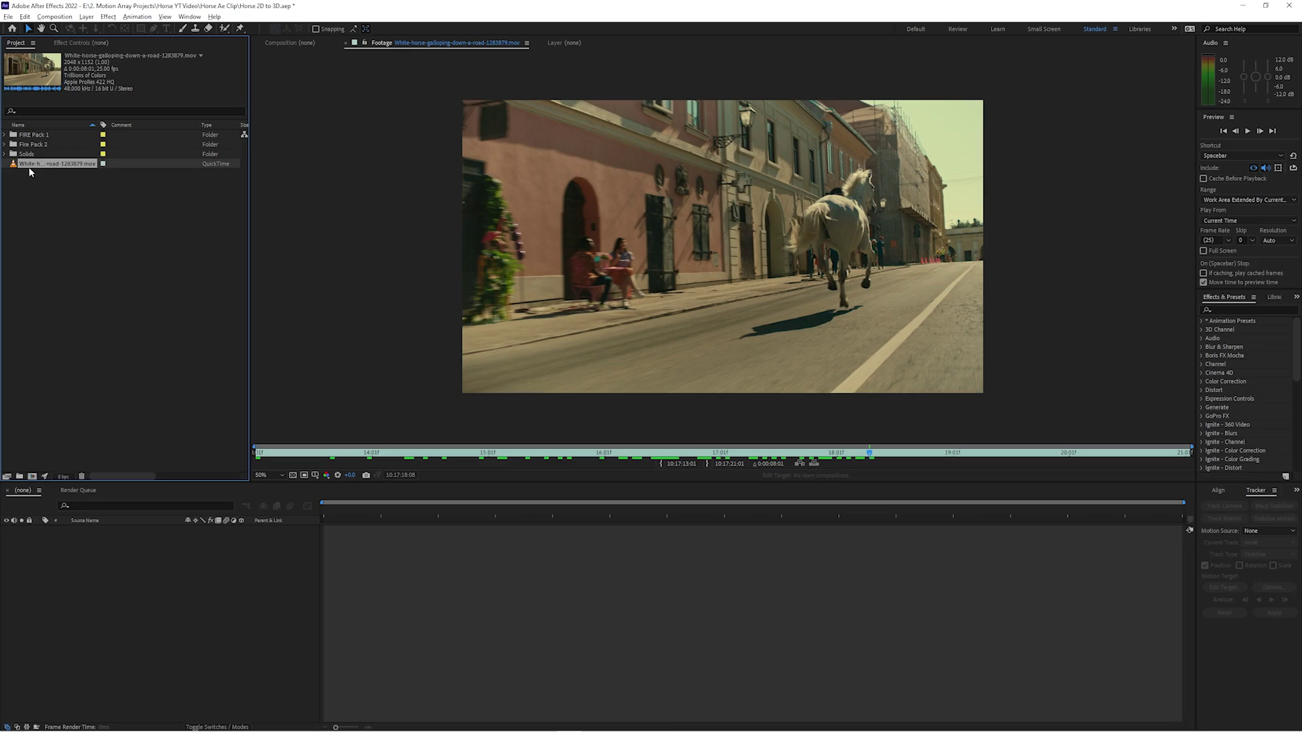
Build a composition from the white-horse-galloping-down-a-road-1283879.mov clip and play it back
{"action": "left_click", "coordinate": [32, 476]}
{"action": "key", "text": "space"}
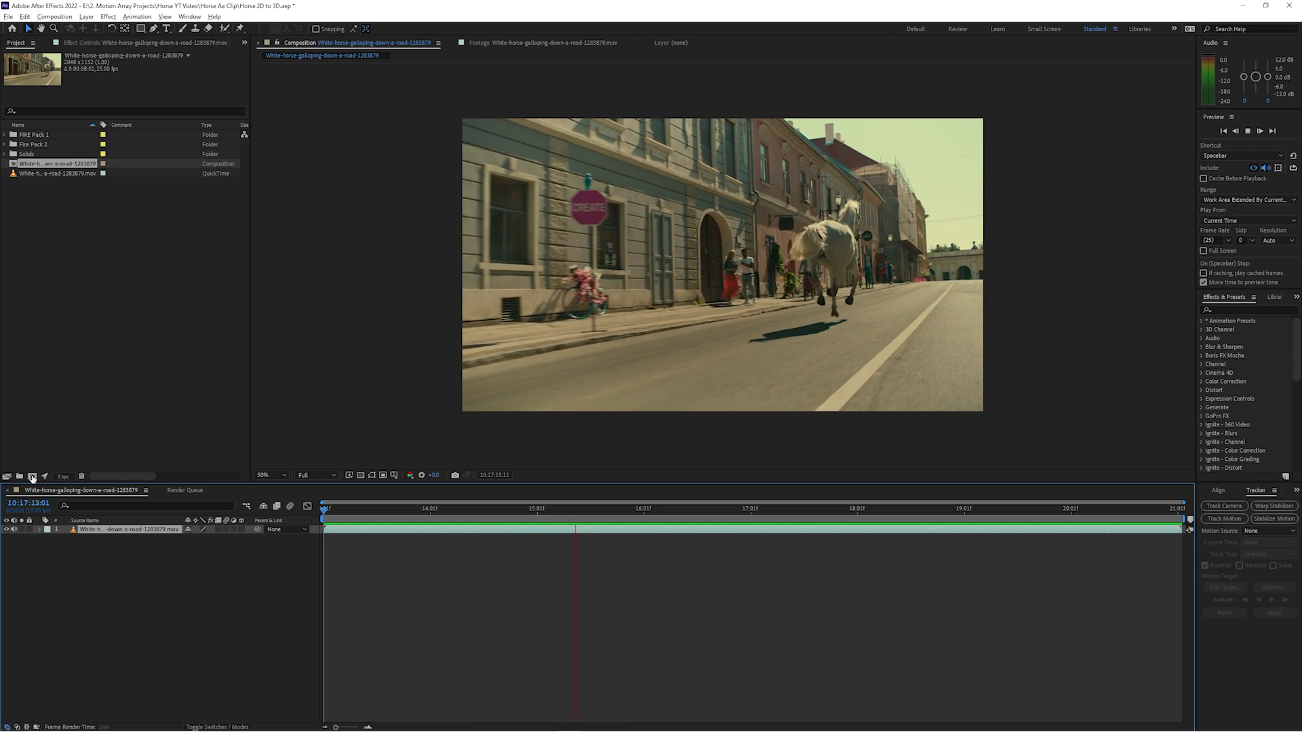
Run Track Camera on the horse footage layer and create a 3D Tracker Camera from the solve
{"action": "key", "text": "space"}
{"action": "left_click", "coordinate": [536, 563]}
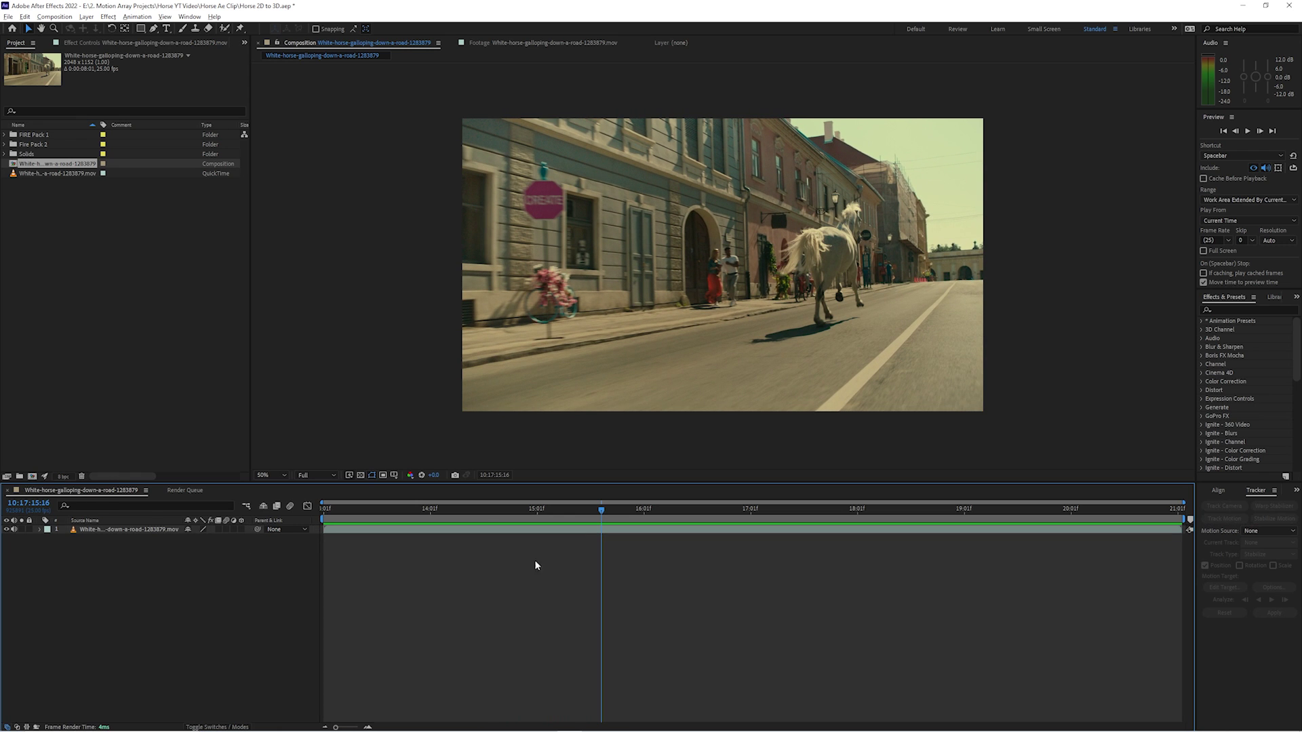
{"action": "left_click", "coordinate": [581, 534]}
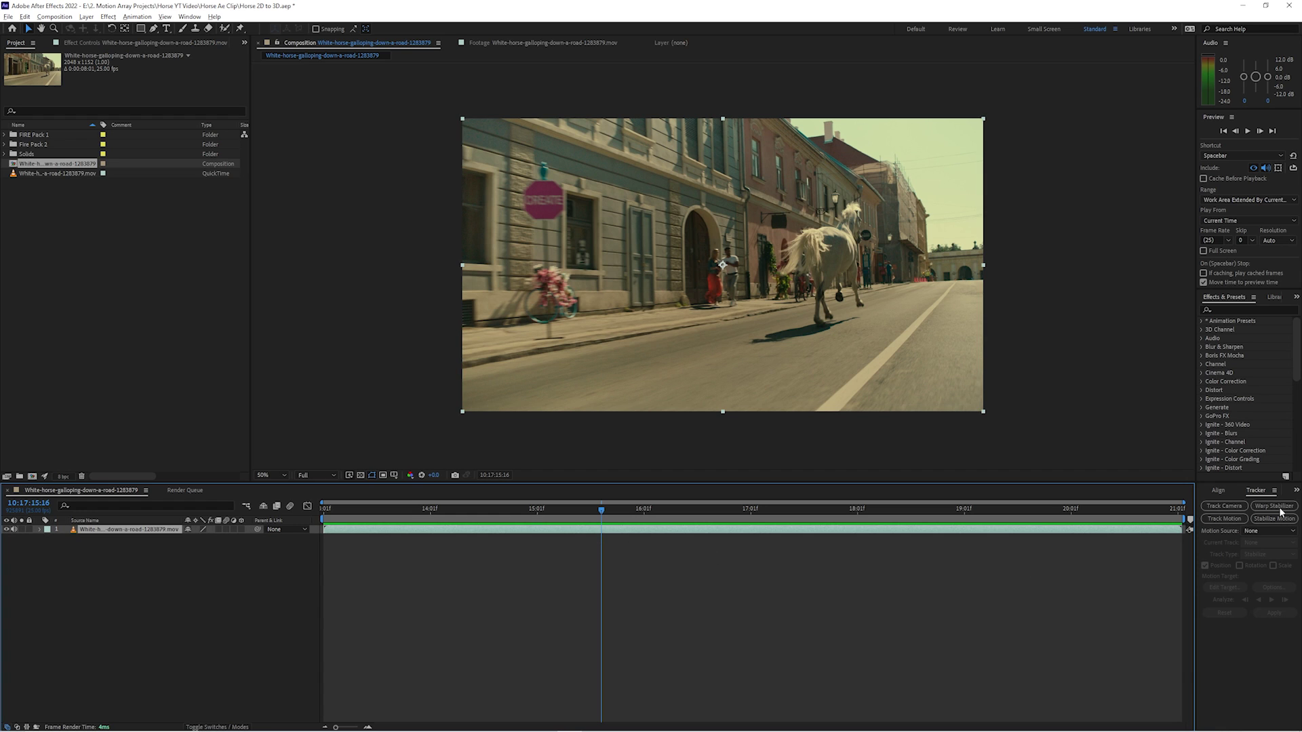
{"action": "left_click", "coordinate": [190, 16]}
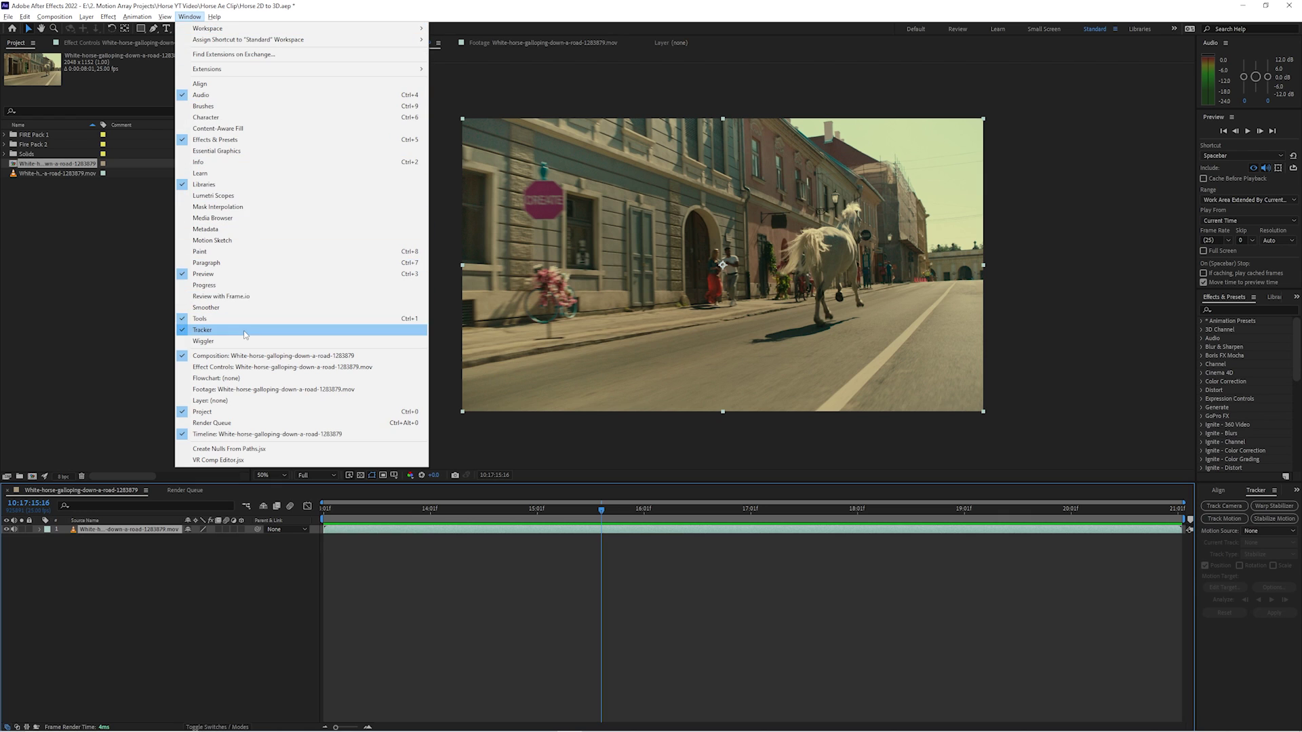
{"action": "left_click", "coordinate": [615, 534]}
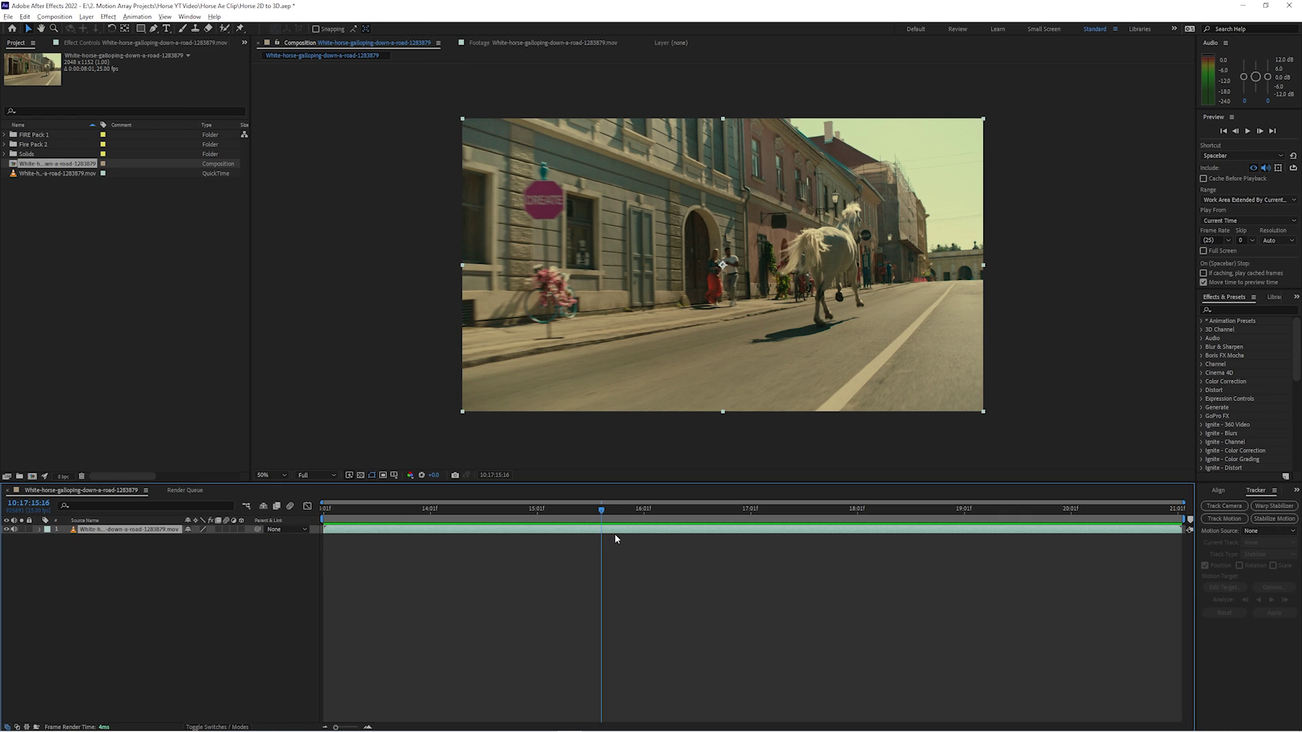
{"action": "left_click", "coordinate": [1241, 509]}
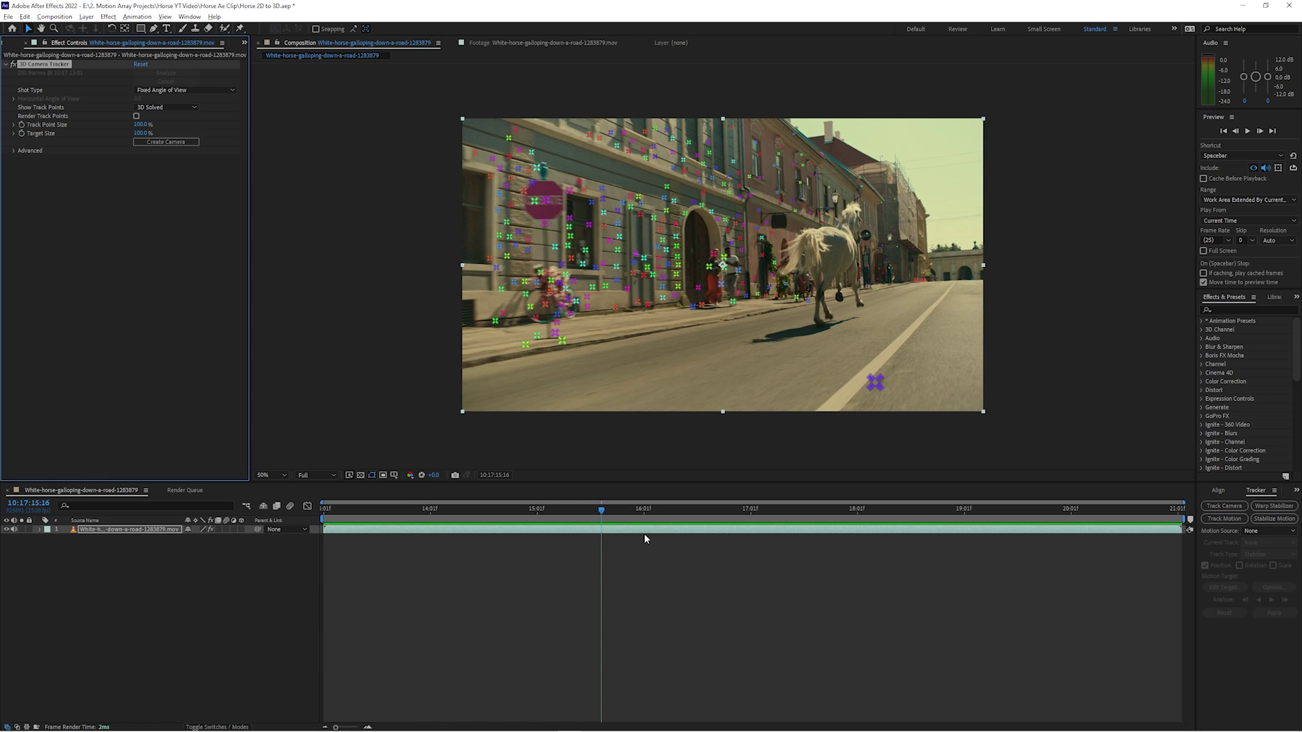
{"action": "left_click_drag", "start_coordinate": [602, 510], "coordinate": [694, 497]}
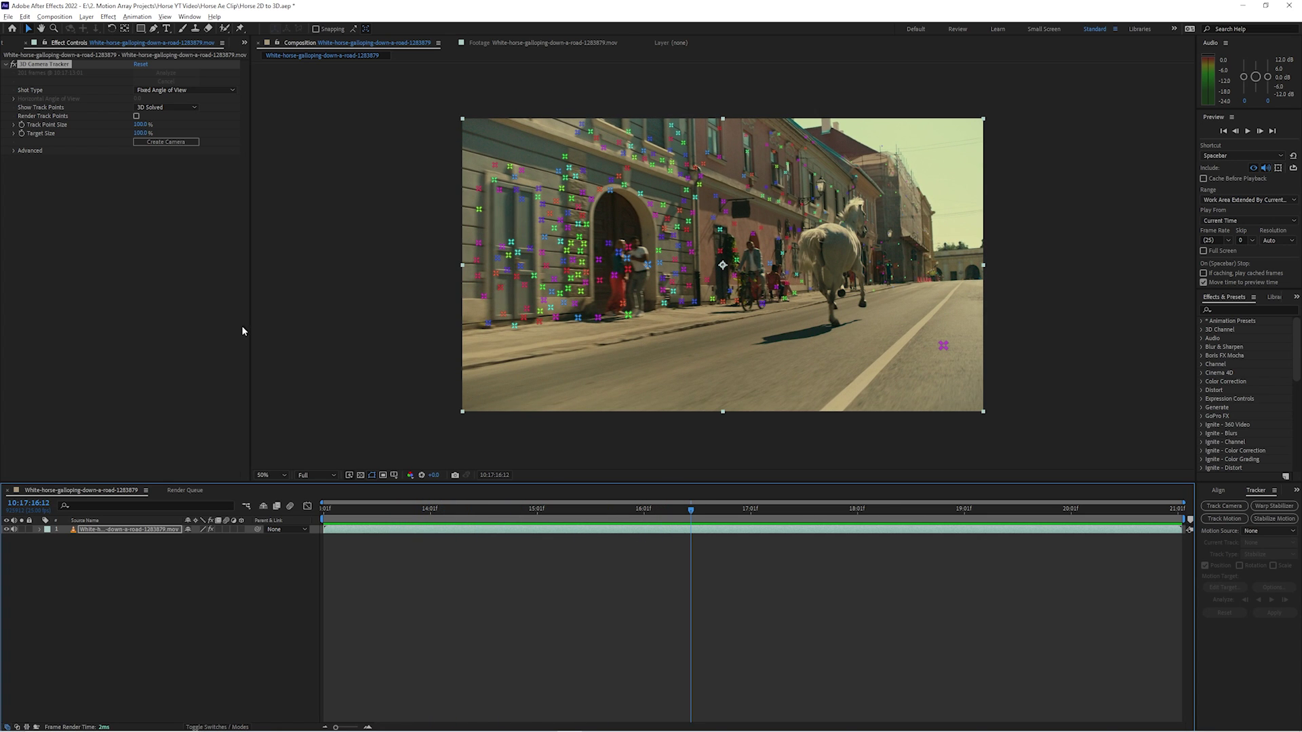
{"action": "left_click", "coordinate": [171, 144]}
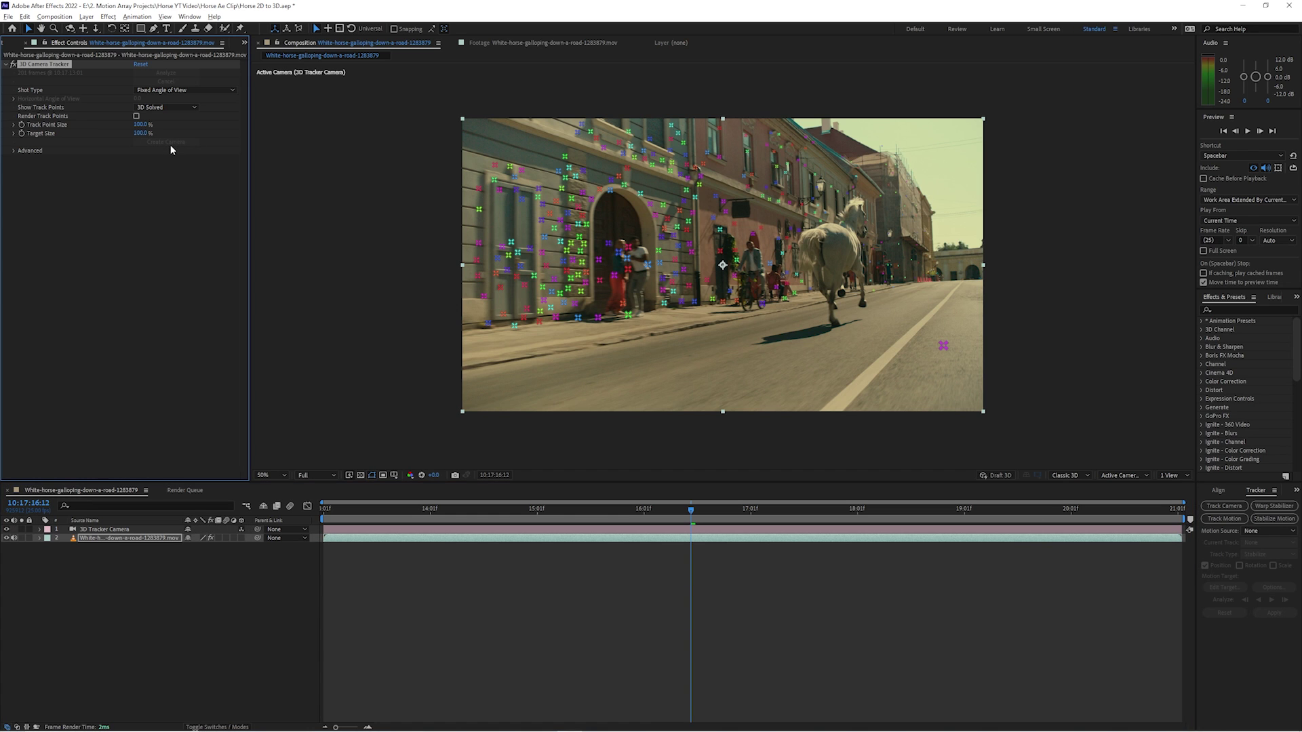
Add Flash FX 12 Glow.mov from the FIRE Pack 1 folder to the composition
{"action": "key", "text": "ctrl+0"}
{"action": "left_click", "coordinate": [5, 134]}
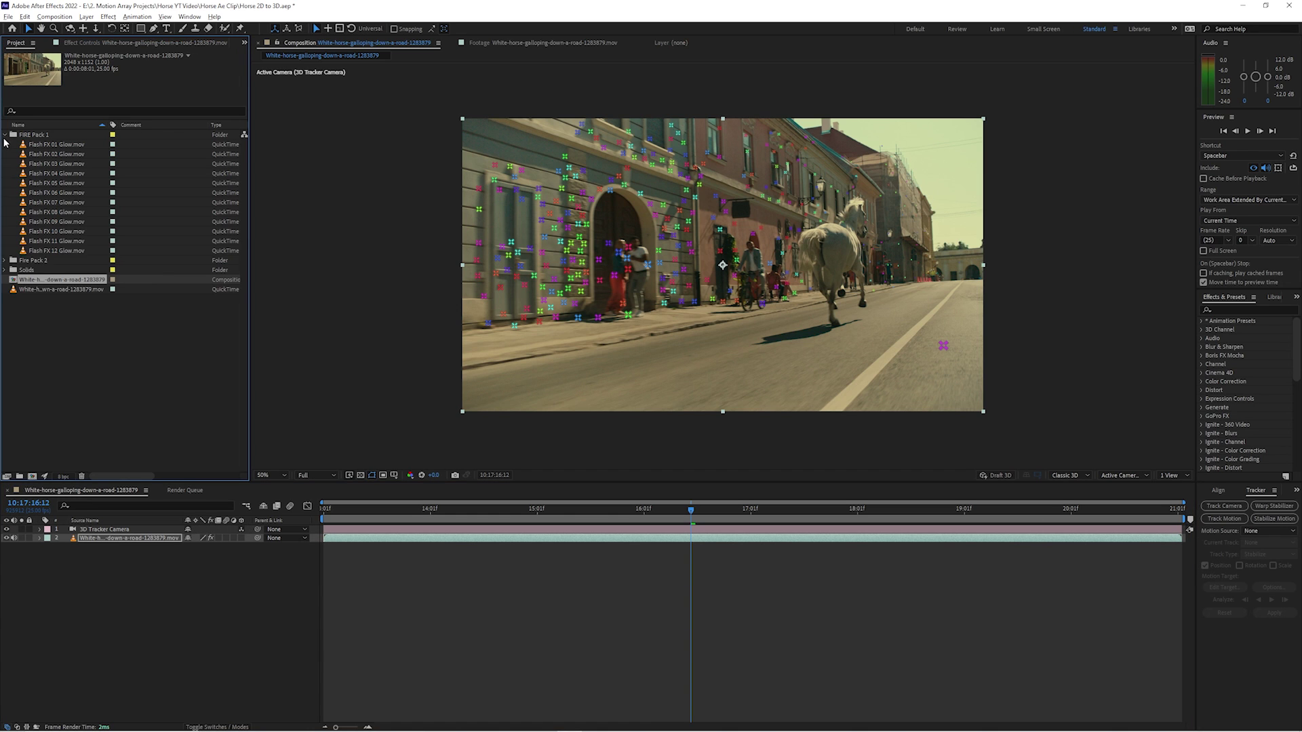
{"action": "left_click_drag", "start_coordinate": [48, 250], "coordinate": [592, 510]}
Scale the fire layer to 26%, rotate it flat onto the road, and preview it
{"action": "left_click", "coordinate": [593, 538]}
{"action": "key", "text": "s"}
{"action": "left_click_drag", "start_coordinate": [196, 547], "coordinate": [177, 547]}
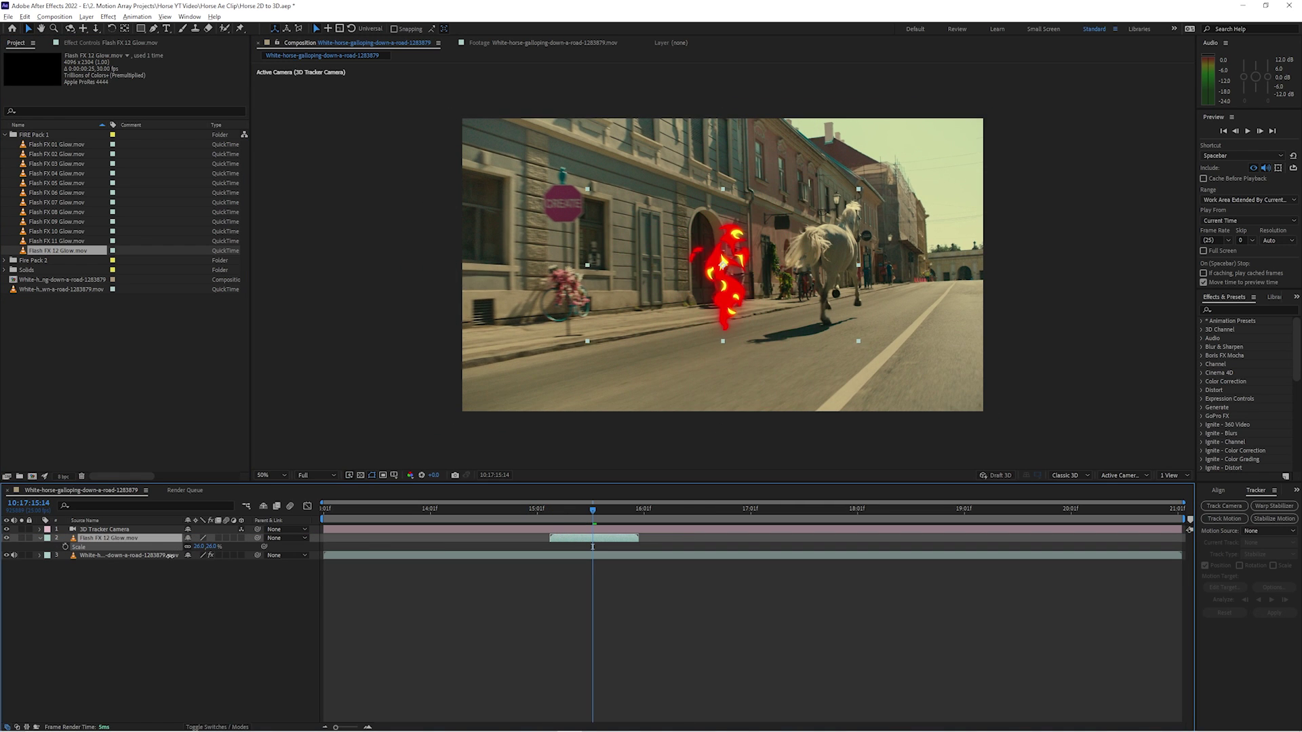
{"action": "left_click_drag", "start_coordinate": [721, 284], "coordinate": [802, 342]}
{"action": "key", "text": "v"}
{"action": "left_click_drag", "start_coordinate": [633, 496], "coordinate": [516, 509]}
{"action": "key", "text": "space"}
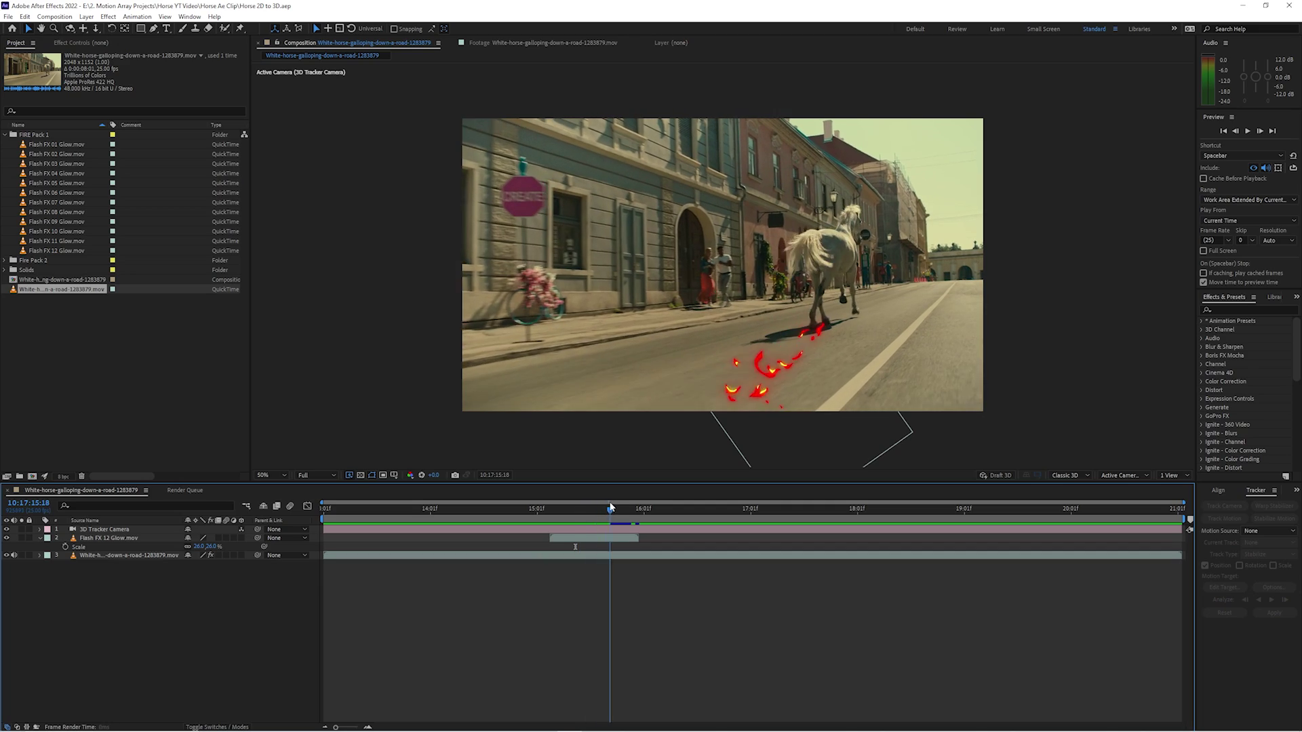
{"action": "left_click", "coordinate": [589, 537]}
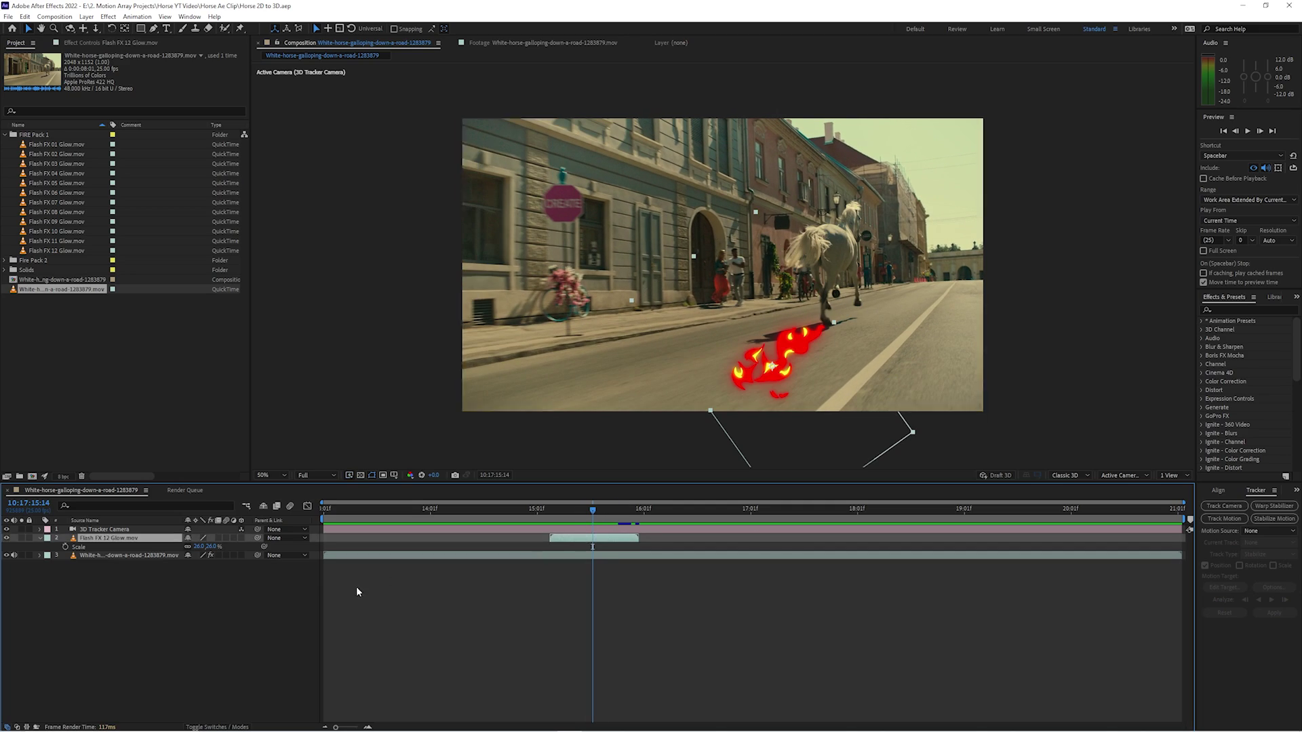
Enable the 3D Layer switch on Flash FX 12 Glow and preview it over the footage
{"action": "left_click", "coordinate": [217, 727]}
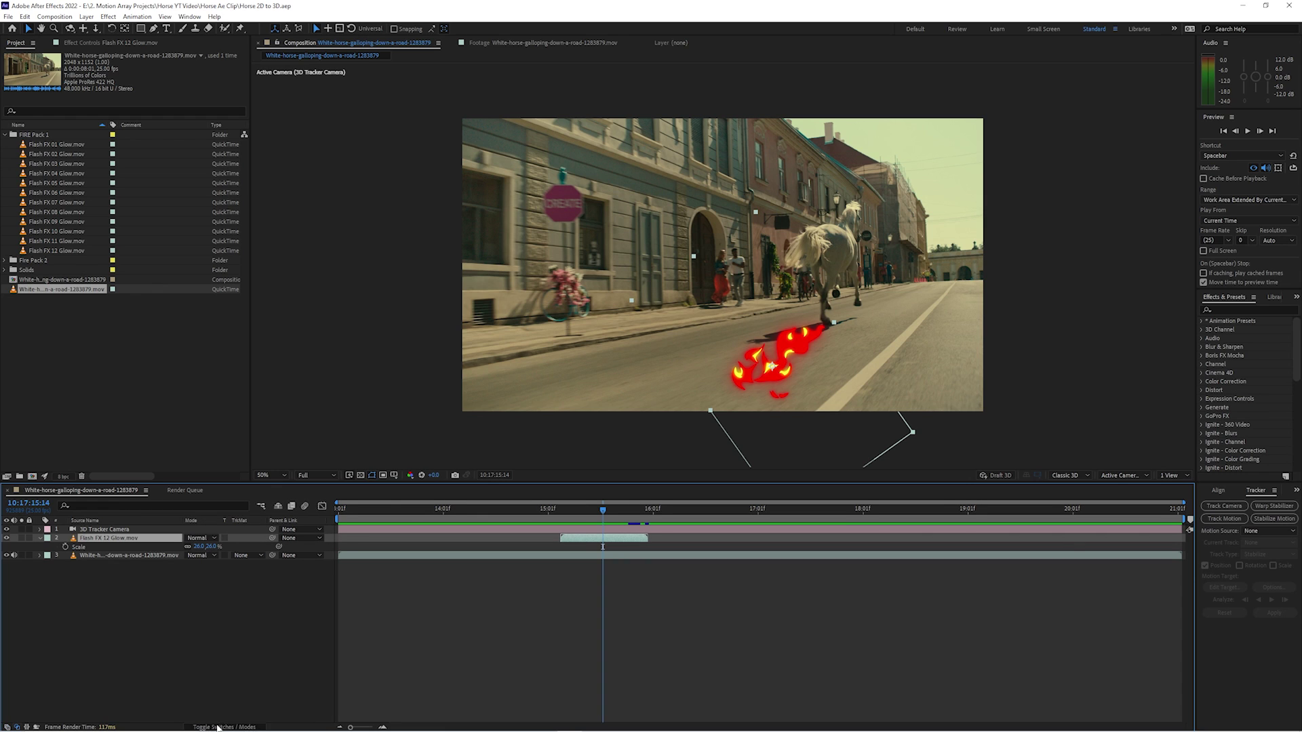
{"action": "left_click", "coordinate": [217, 727]}
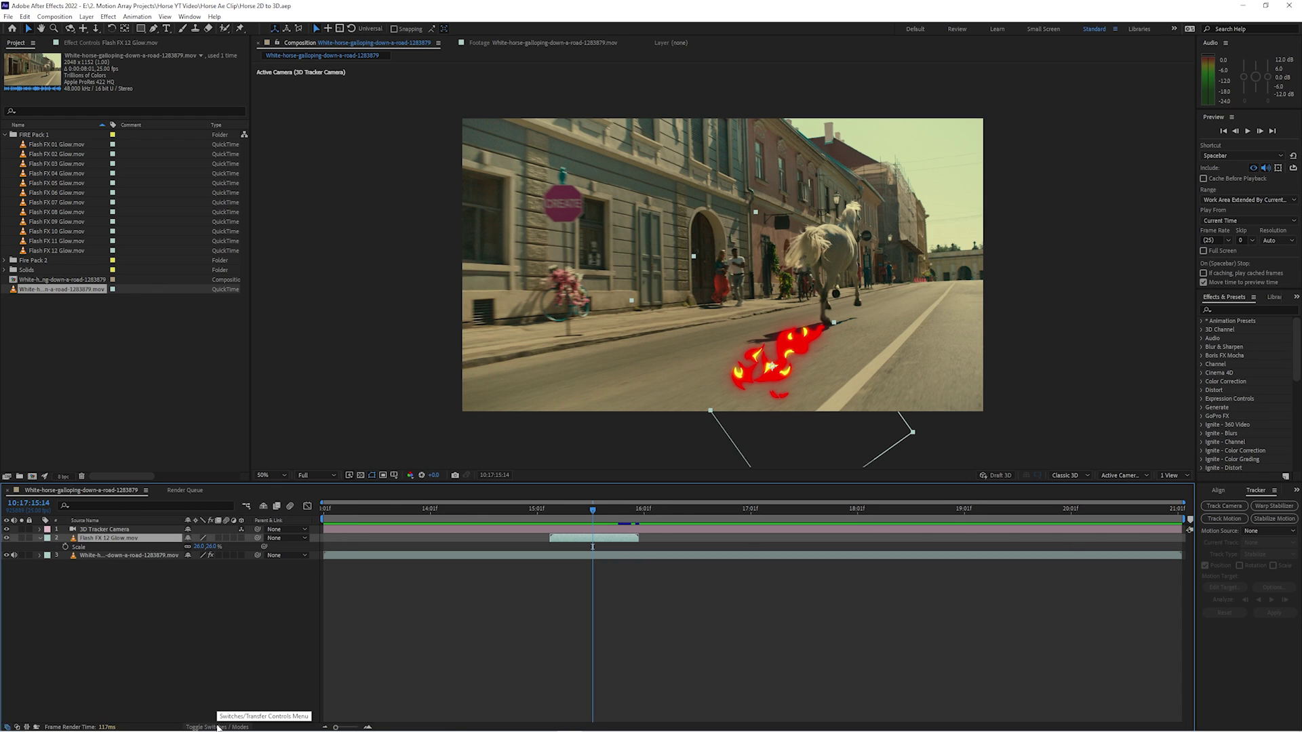
{"action": "left_click", "coordinate": [242, 539]}
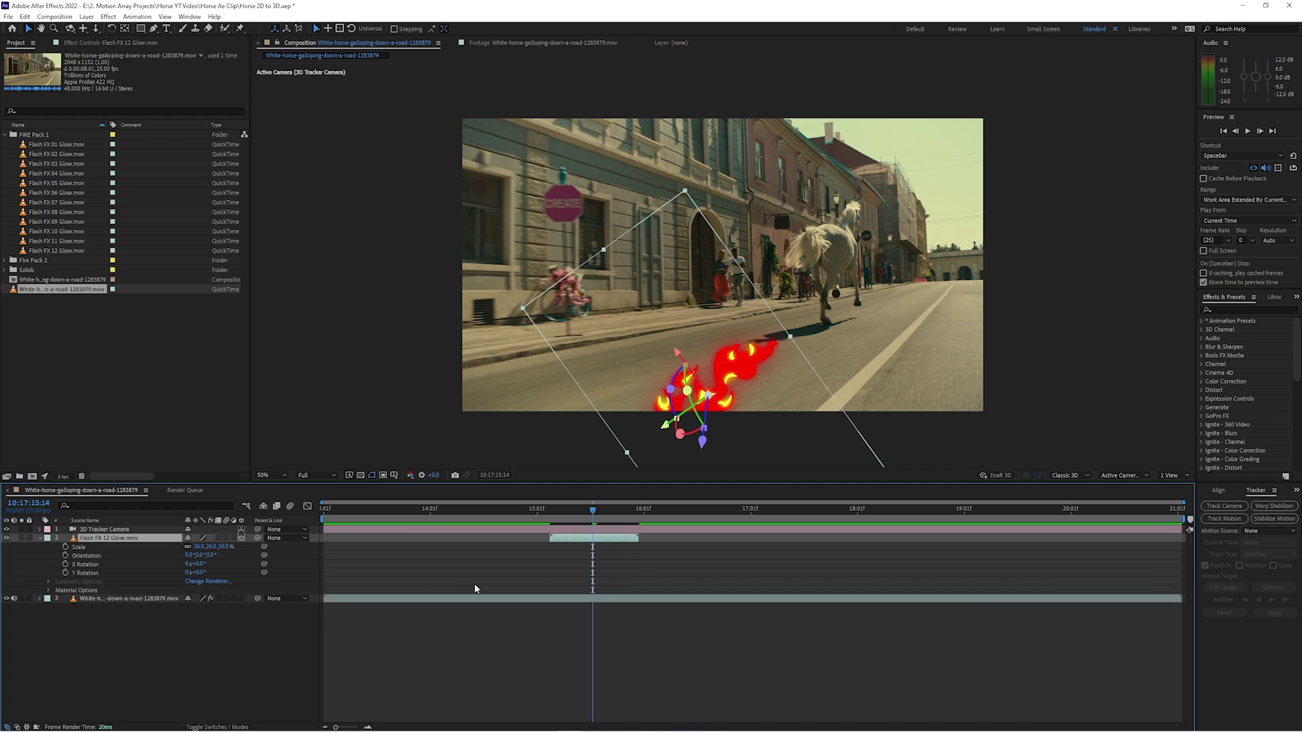
{"action": "left_click", "coordinate": [550, 518]}
{"action": "key", "text": "space"}
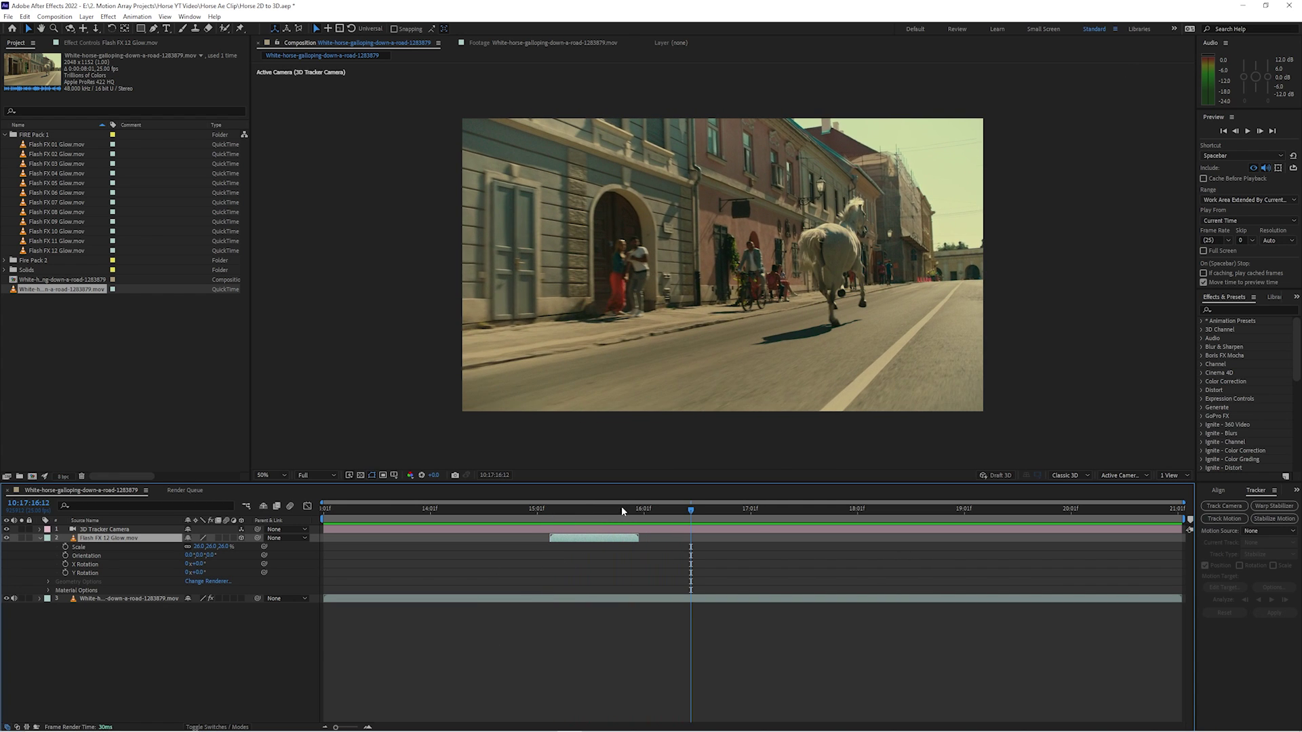
{"action": "left_click_drag", "start_coordinate": [622, 510], "coordinate": [577, 516]}
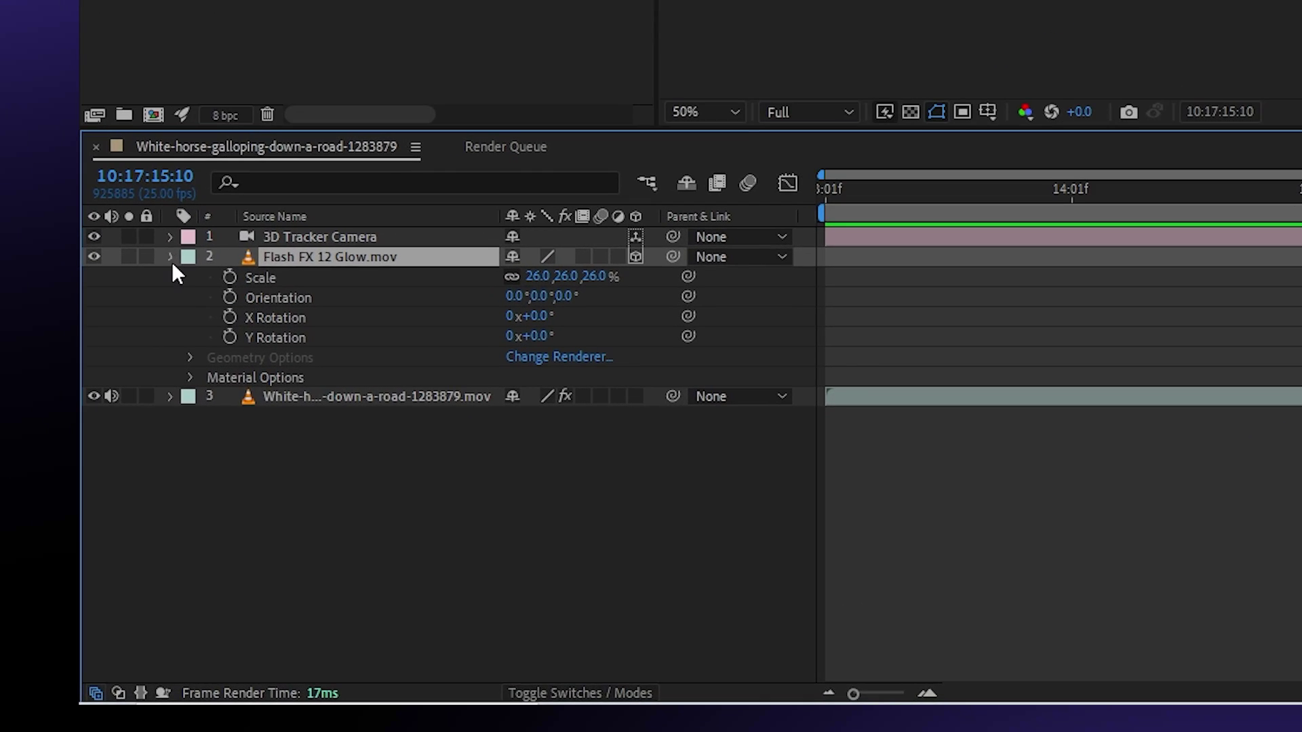
Scrub the fire's Position Z so it sits at 1218, 974 on the road ahead of the horse
{"action": "left_click", "coordinate": [171, 259]}
{"action": "left_click", "coordinate": [173, 261]}
{"action": "left_click", "coordinate": [278, 317]}
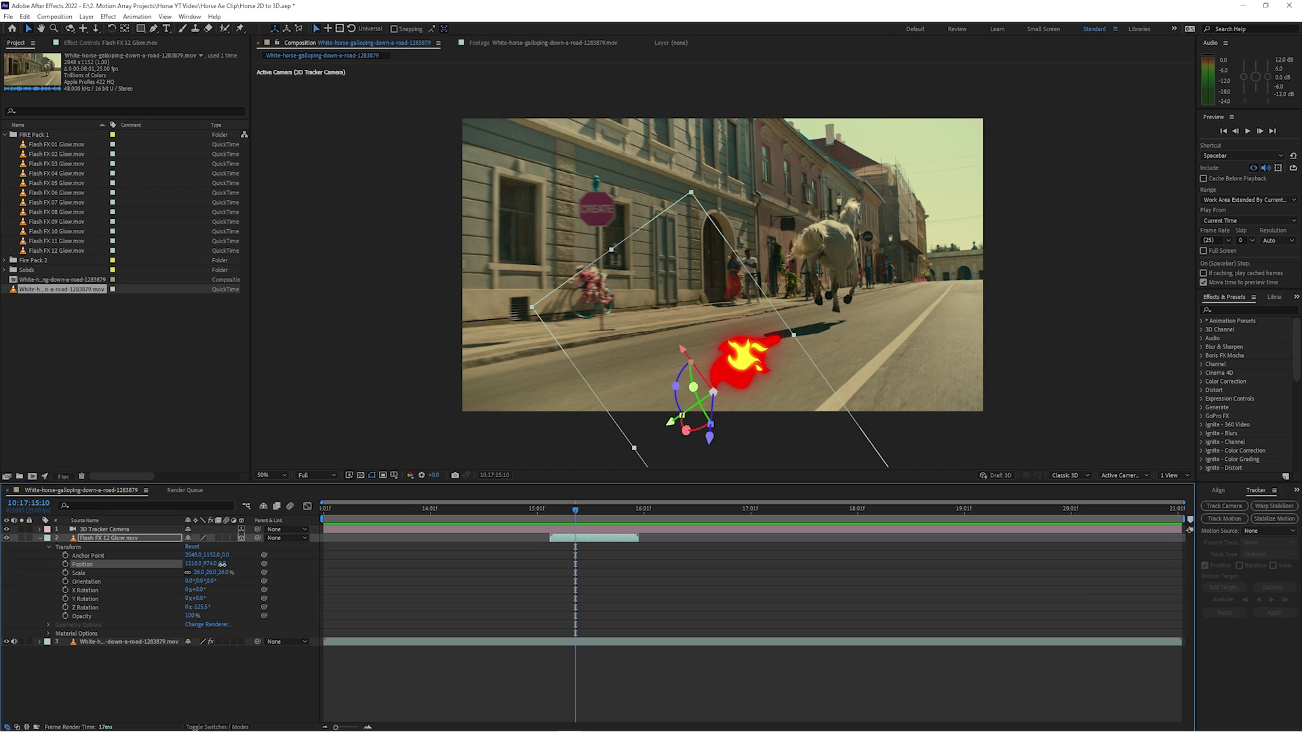
{"action": "left_click_drag", "start_coordinate": [222, 564], "coordinate": [311, 548]}
Using a 2 Views layout with a Top view, slide the fire's depth so it sits small near the horse's shadow
{"action": "left_click", "coordinate": [1173, 475]}
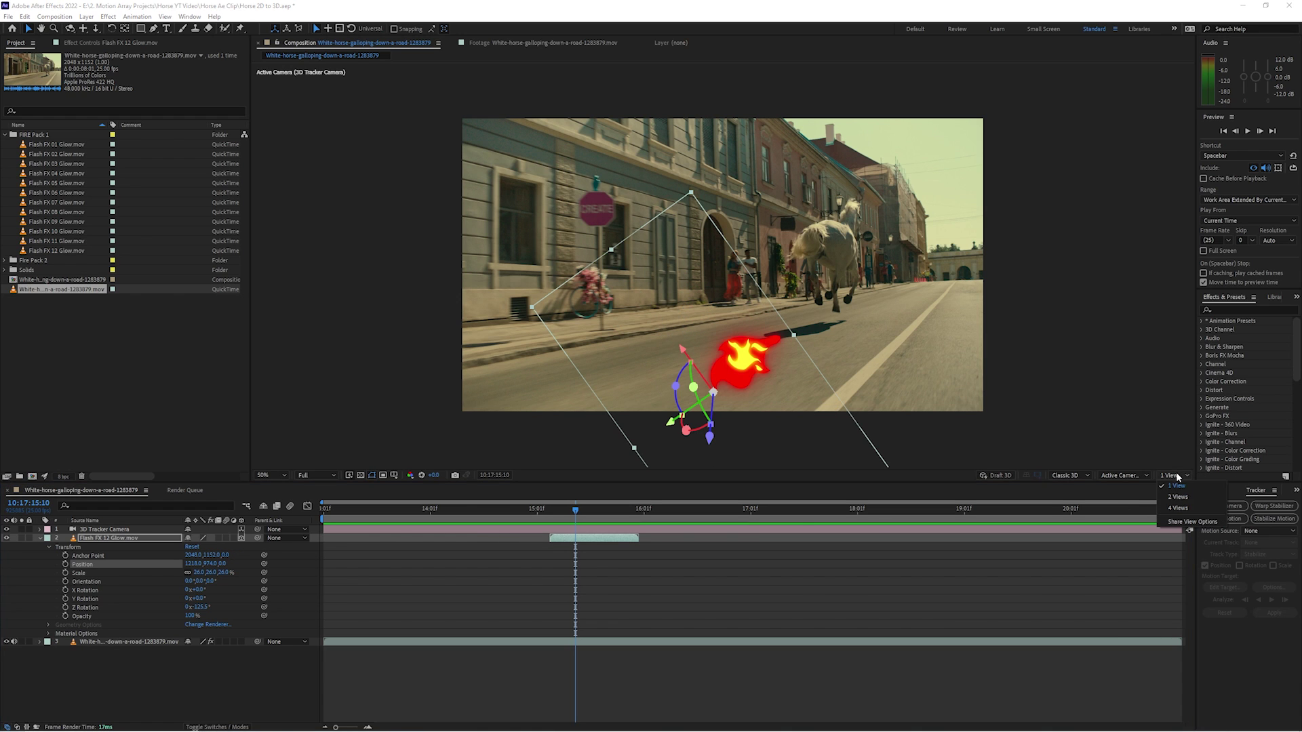
{"action": "left_click", "coordinate": [1192, 499]}
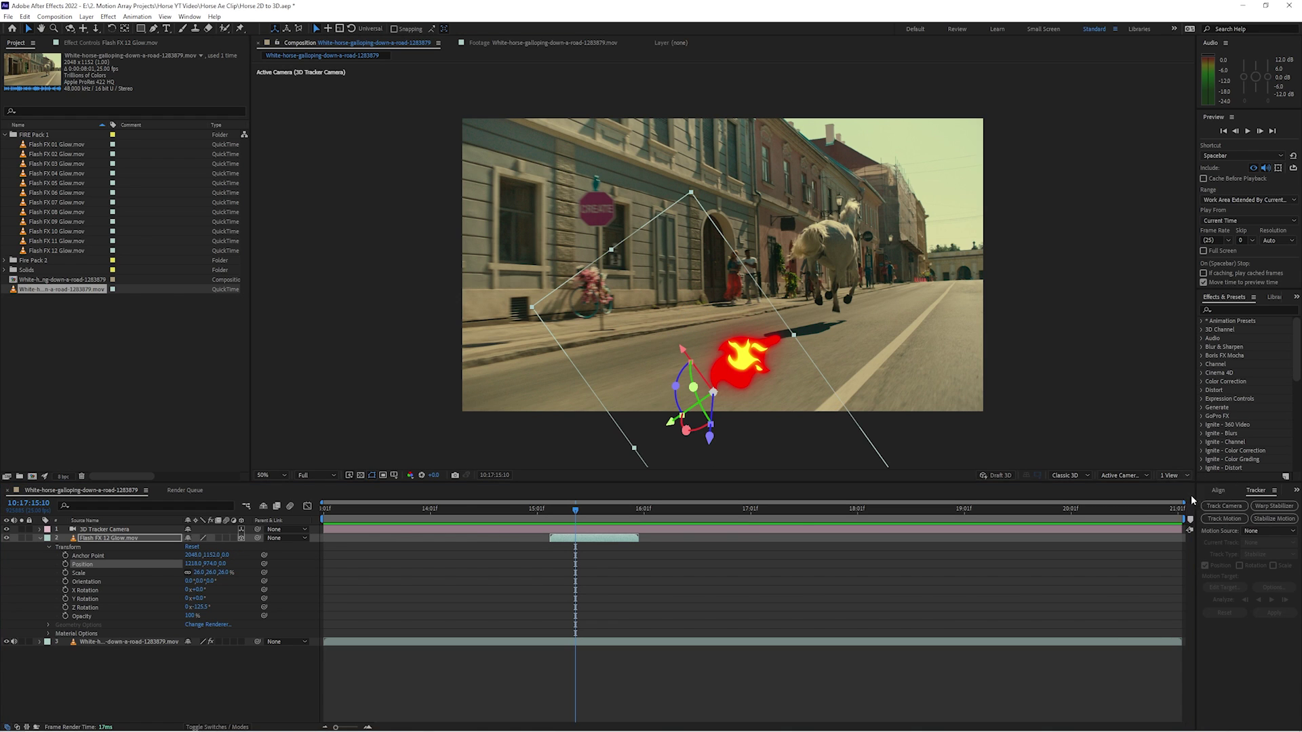
{"action": "left_click", "coordinate": [1136, 476]}
{"action": "left_click", "coordinate": [1135, 555]}
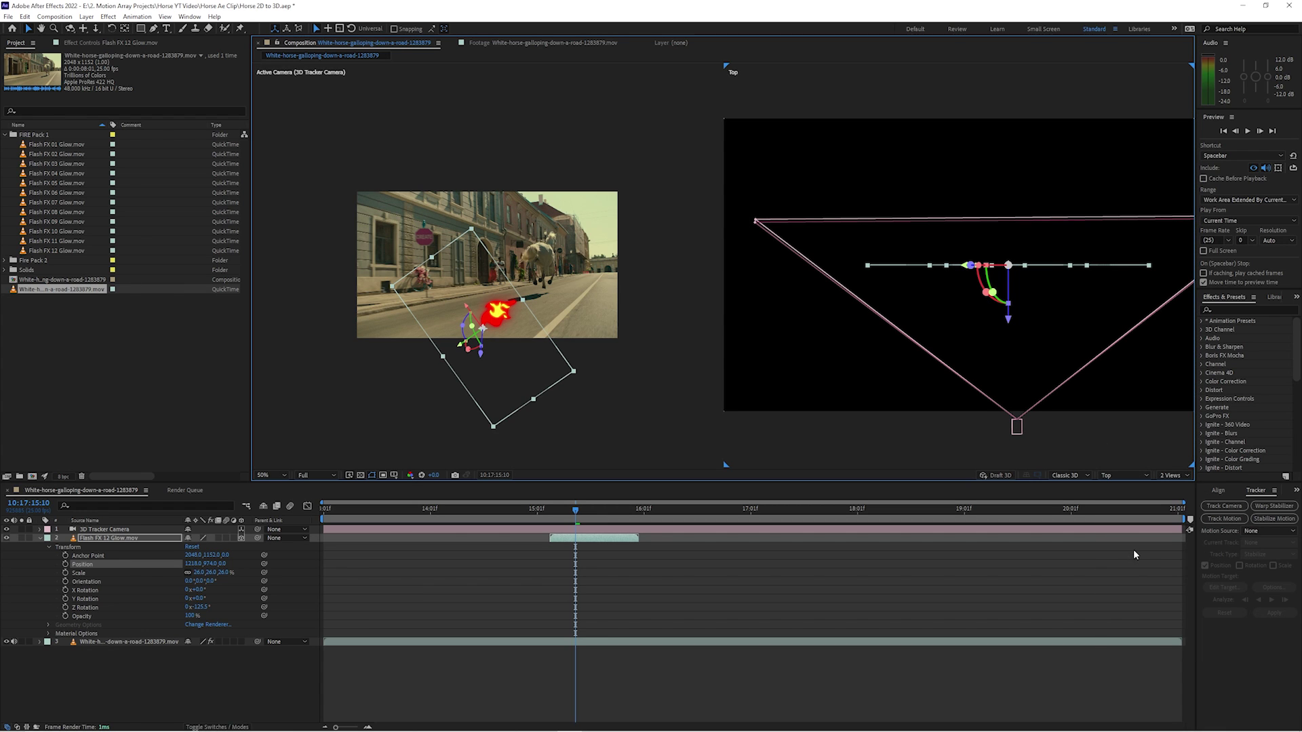
{"action": "left_click_drag", "start_coordinate": [1071, 441], "coordinate": [1013, 332]}
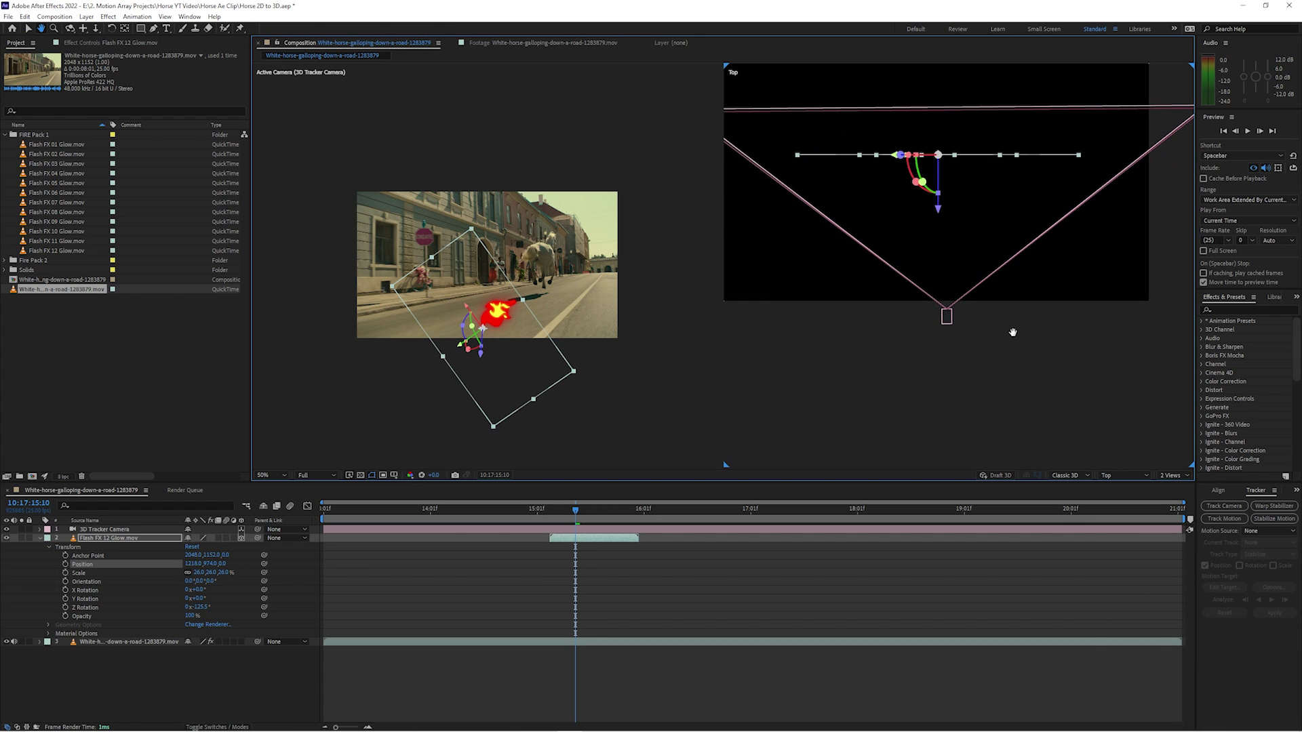
{"action": "mouse_move", "coordinate": [575, 510]}
{"action": "left_mouse_down"}
{"action": "mouse_move", "coordinate": [526, 510]}
{"action": "mouse_move", "coordinate": [757, 510]}
{"action": "mouse_move", "coordinate": [507, 512]}
{"action": "mouse_move", "coordinate": [779, 525]}
{"action": "mouse_move", "coordinate": [578, 531]}
{"action": "left_mouse_up"}
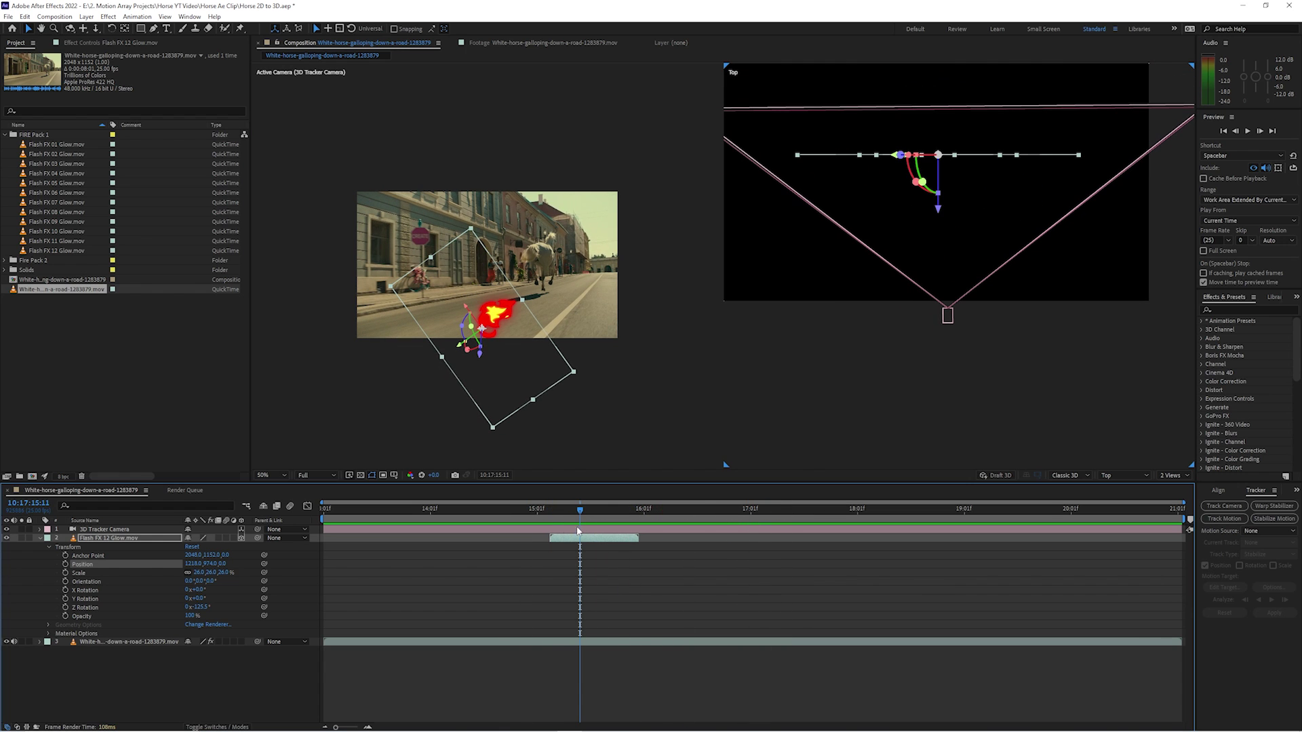
{"action": "left_click_drag", "start_coordinate": [224, 563], "coordinate": [185, 506]}
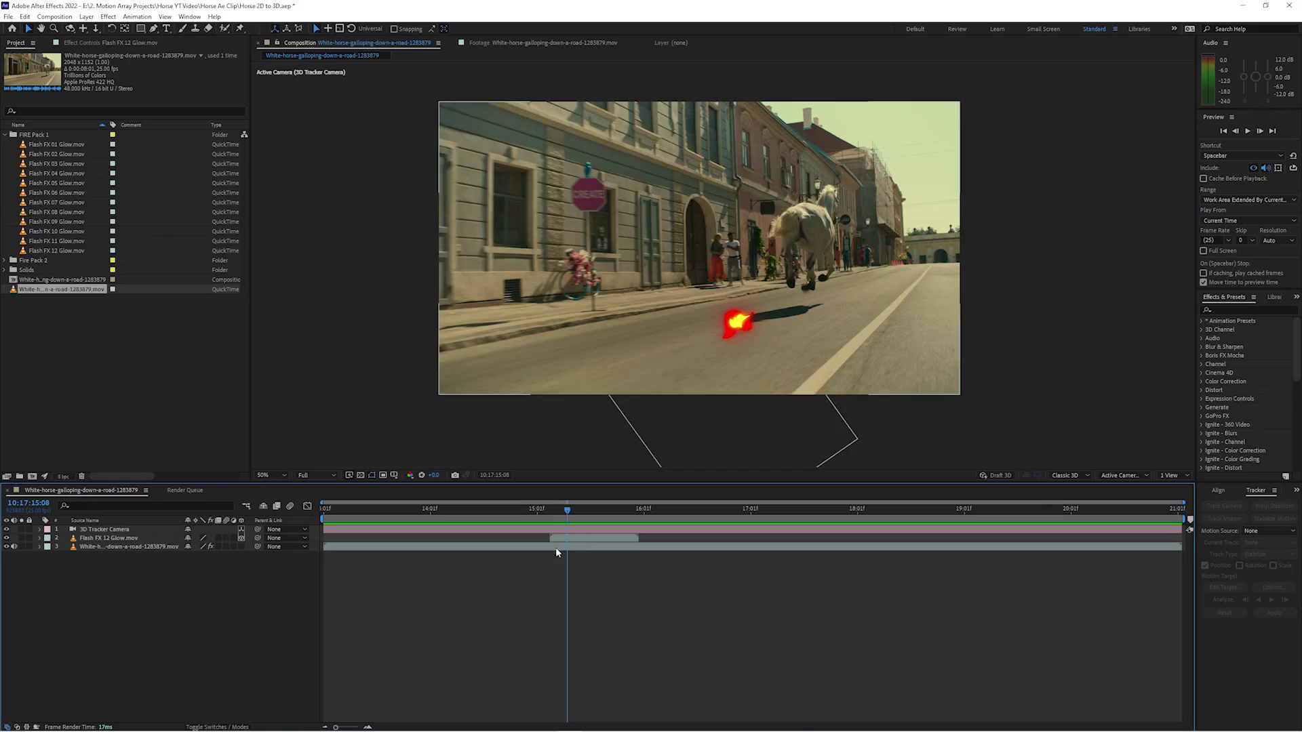
Create a 3D text layer at a tracked target point of the 3D Camera Tracker
{"action": "left_click", "coordinate": [556, 547]}
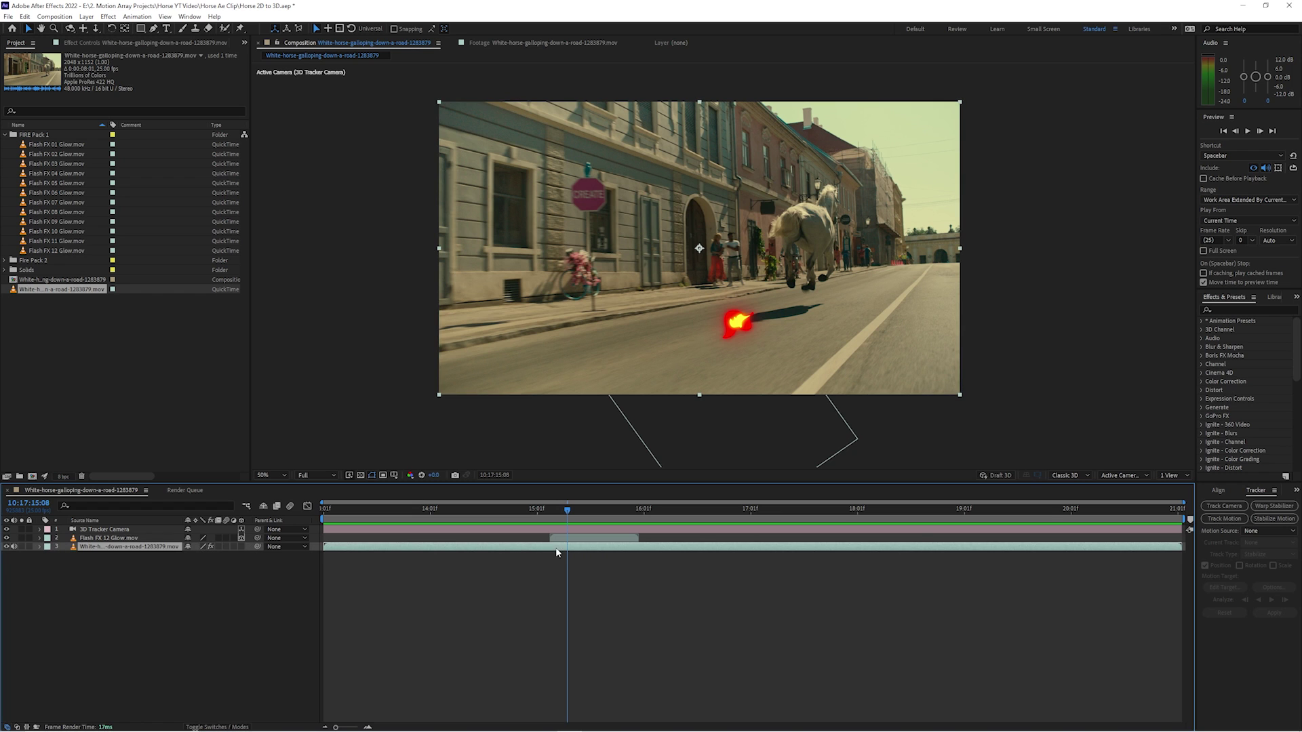
{"action": "left_click", "coordinate": [79, 42]}
{"action": "left_click", "coordinate": [43, 65]}
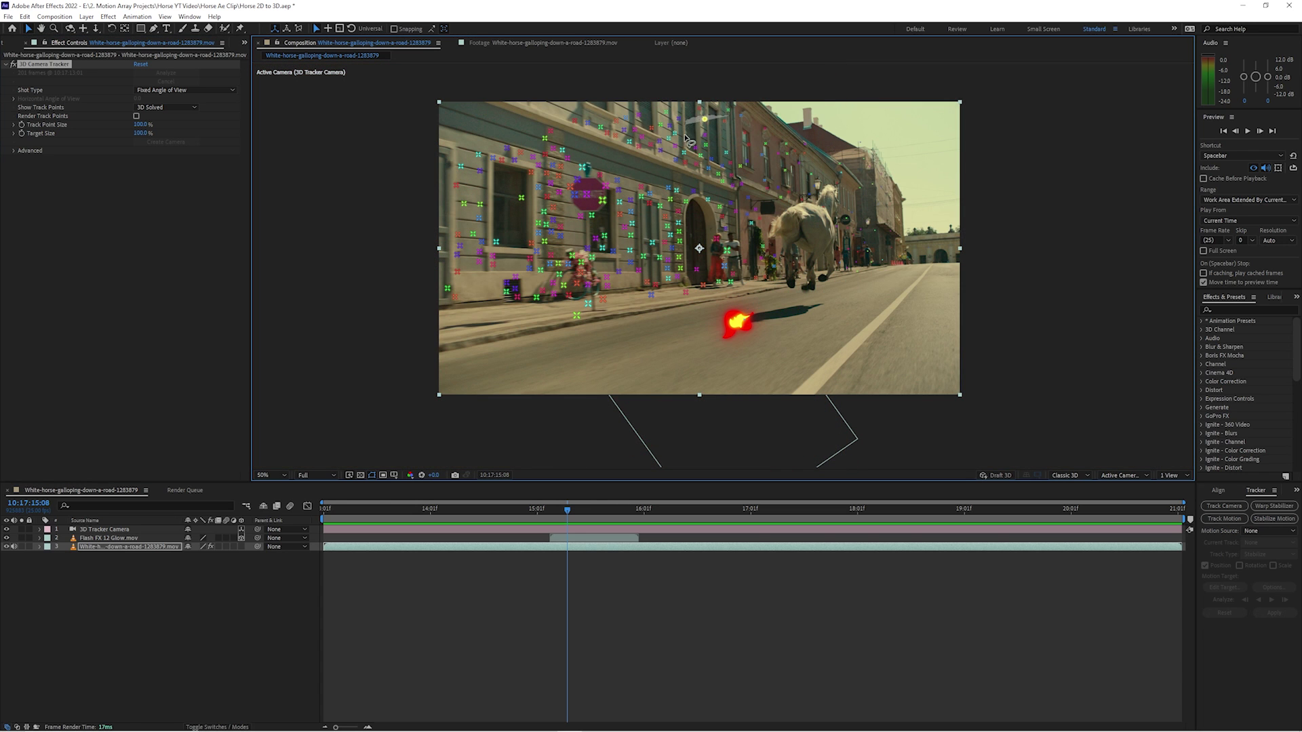
{"action": "right_click", "coordinate": [711, 145]}
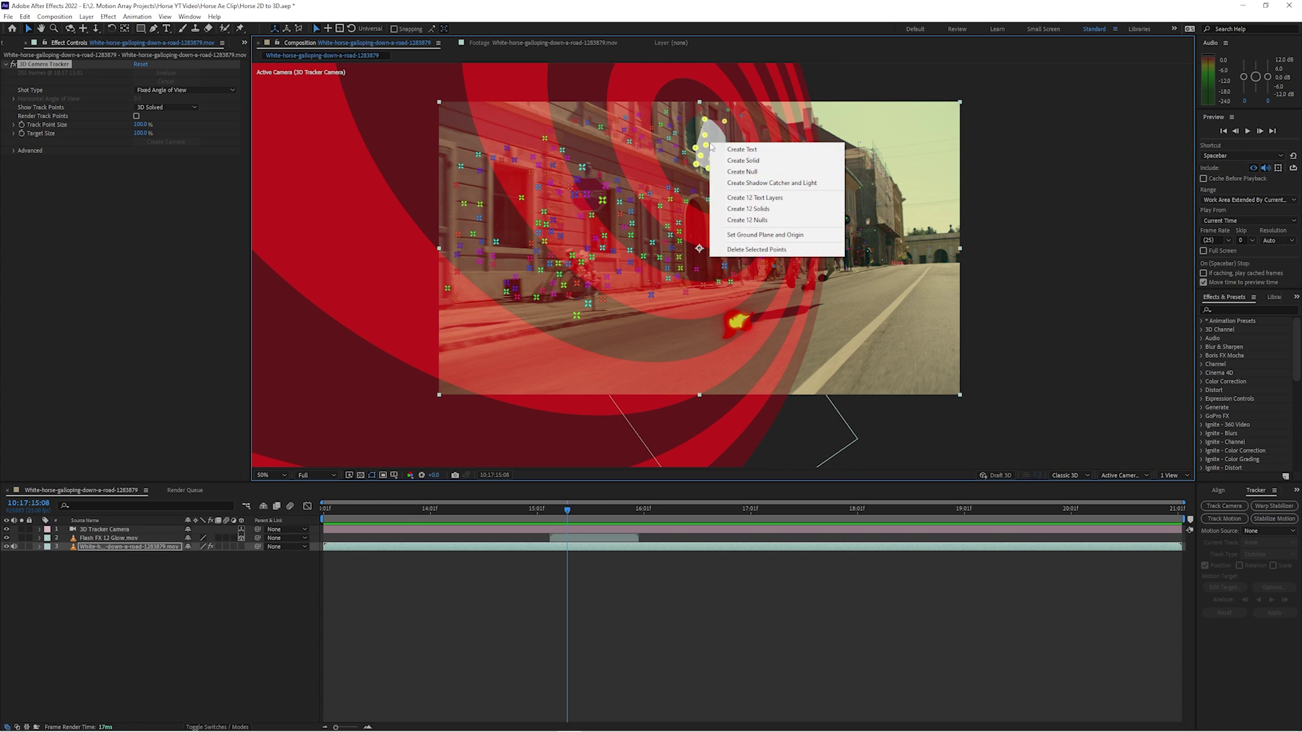
{"action": "left_click", "coordinate": [739, 150]}
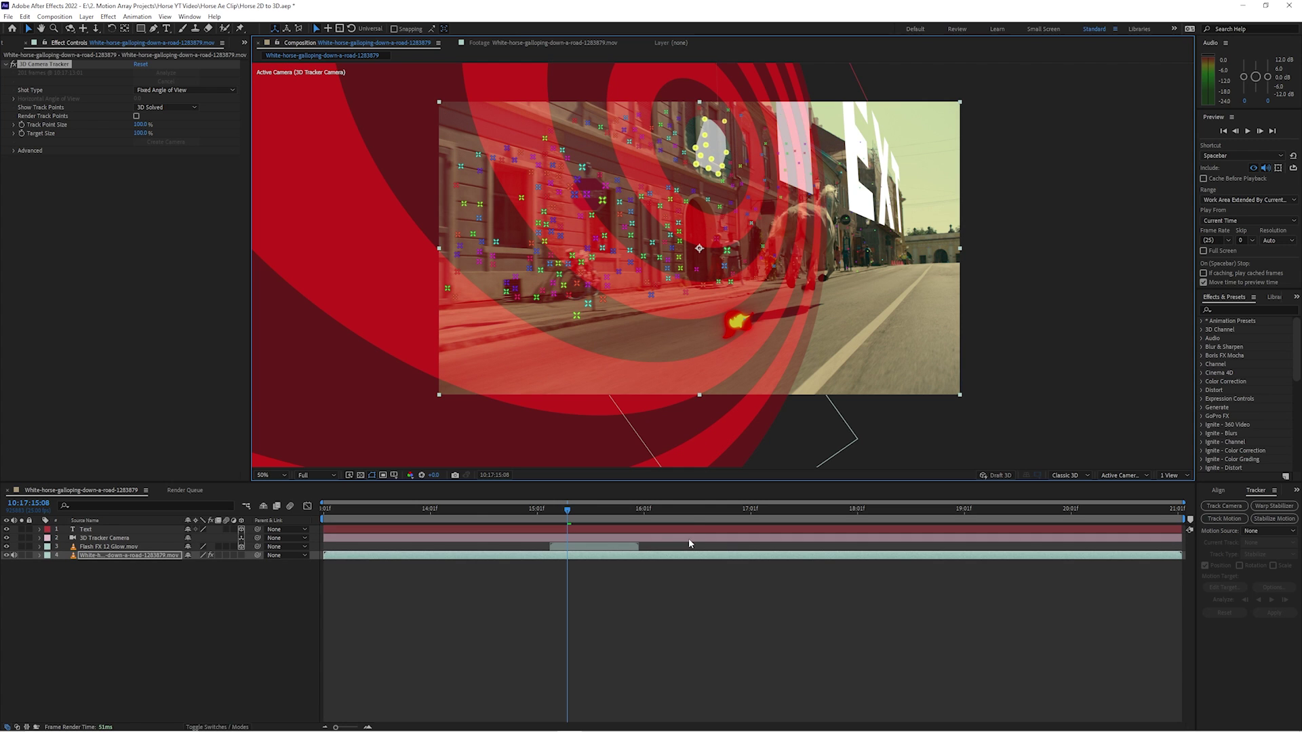
Change the text to HORSE and reduce its font size to 2 px
{"action": "left_click", "coordinate": [666, 529]}
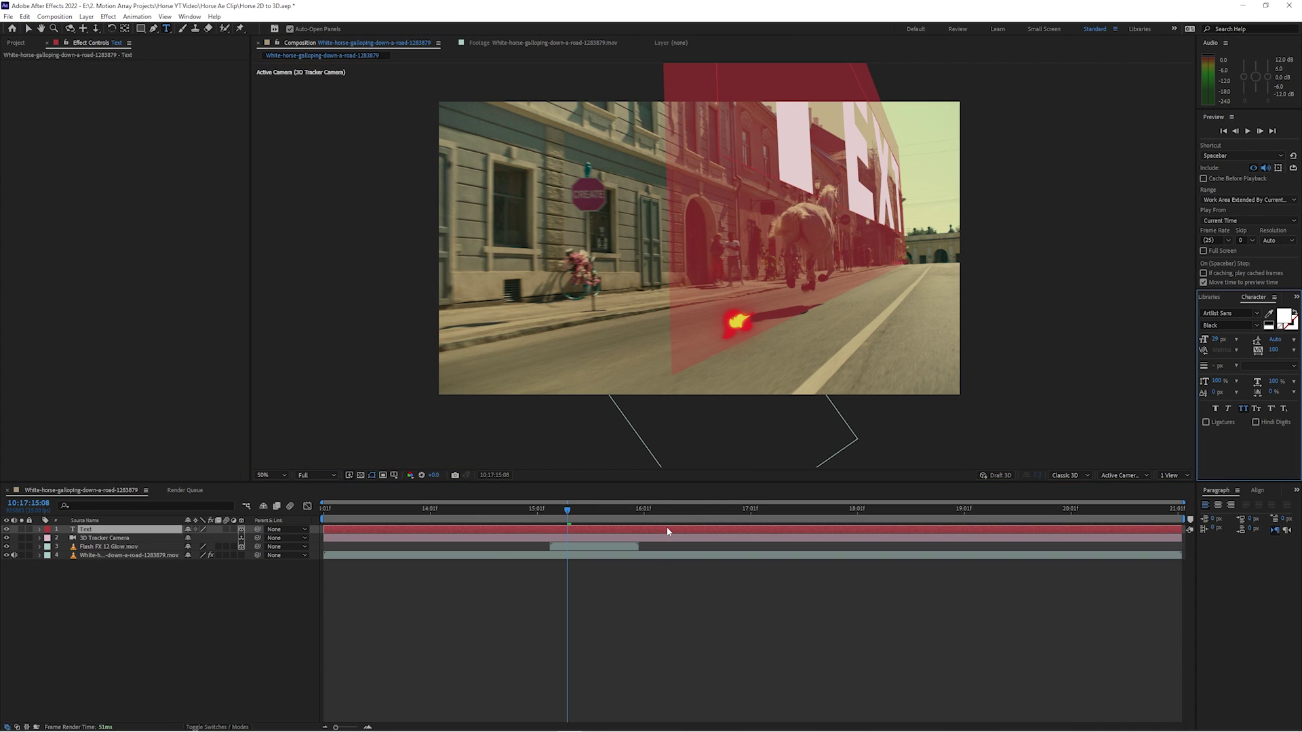
{"action": "type", "text": "HORSE"}
{"action": "left_click", "coordinate": [668, 531]}
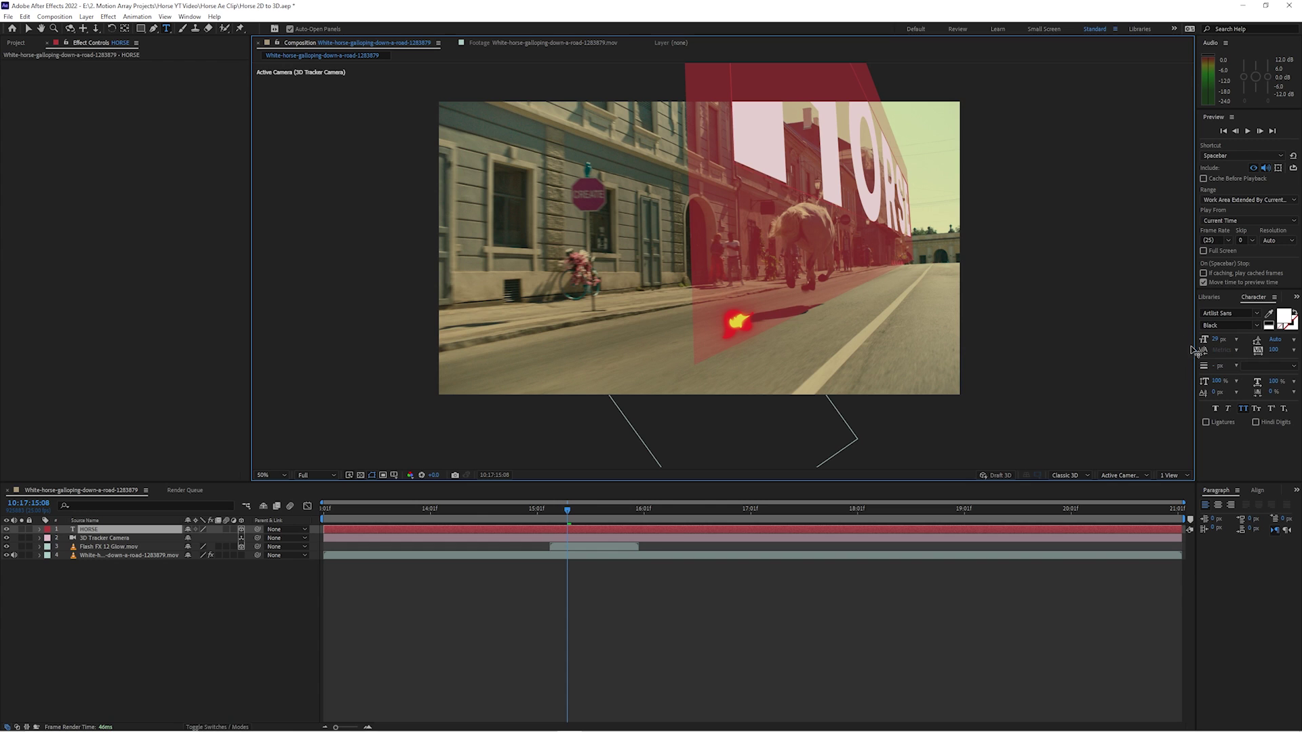
{"action": "left_click_drag", "start_coordinate": [1191, 350], "coordinate": [1199, 349]}
{"action": "left_click", "coordinate": [686, 608]}
Set the HORSE text layer's blend mode to Overlay
{"action": "key", "text": "F4"}
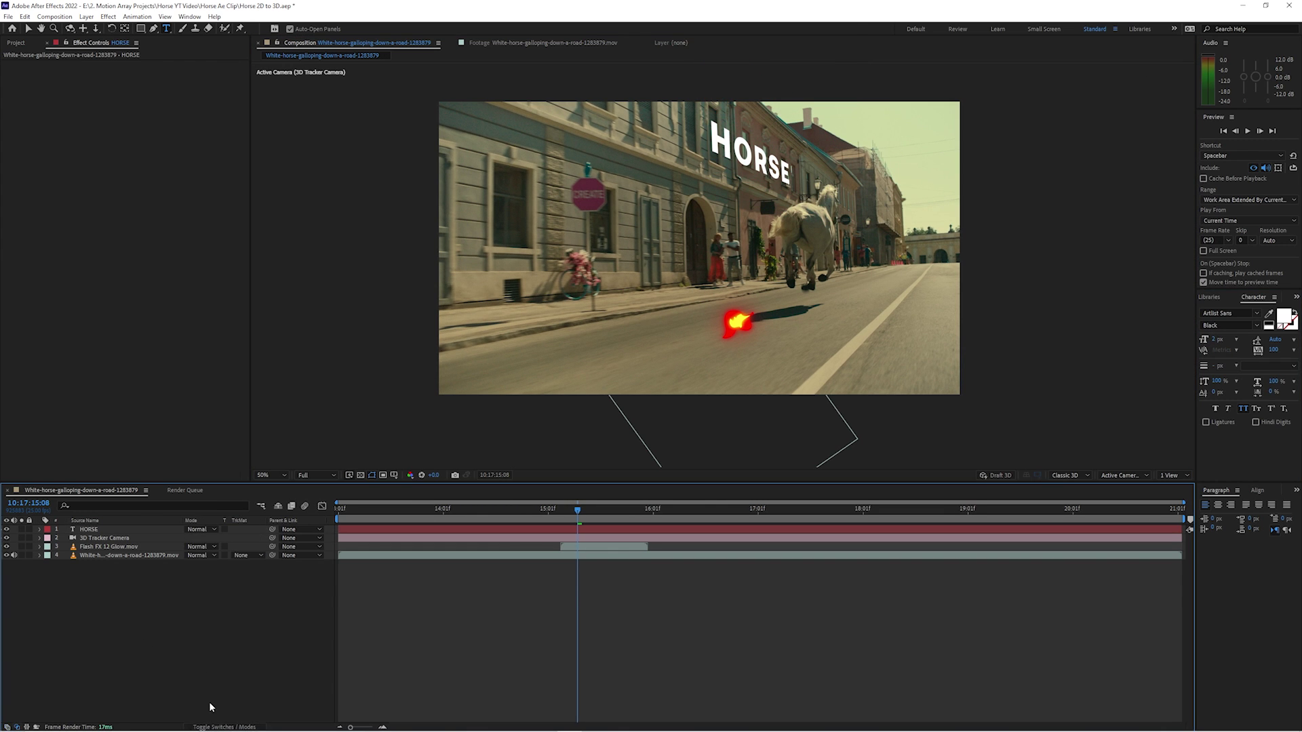
{"action": "left_click", "coordinate": [199, 529]}
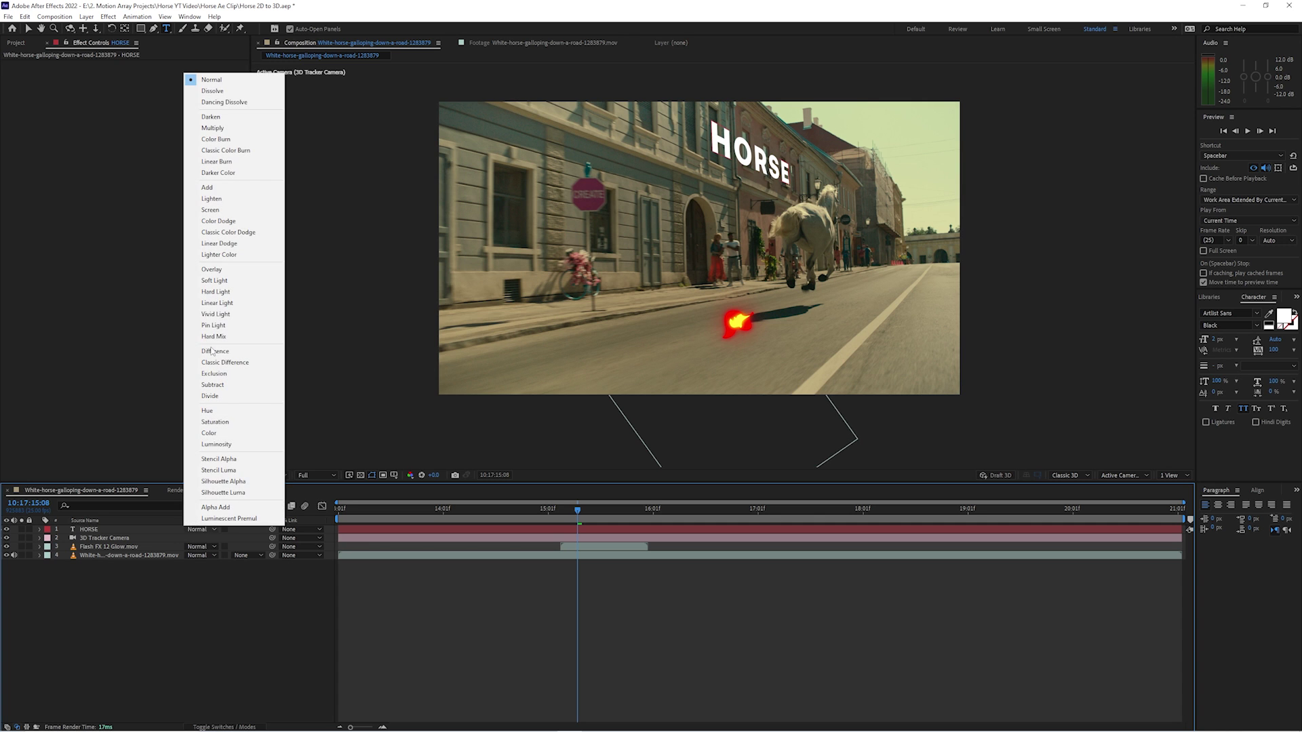
{"action": "left_click", "coordinate": [217, 271]}
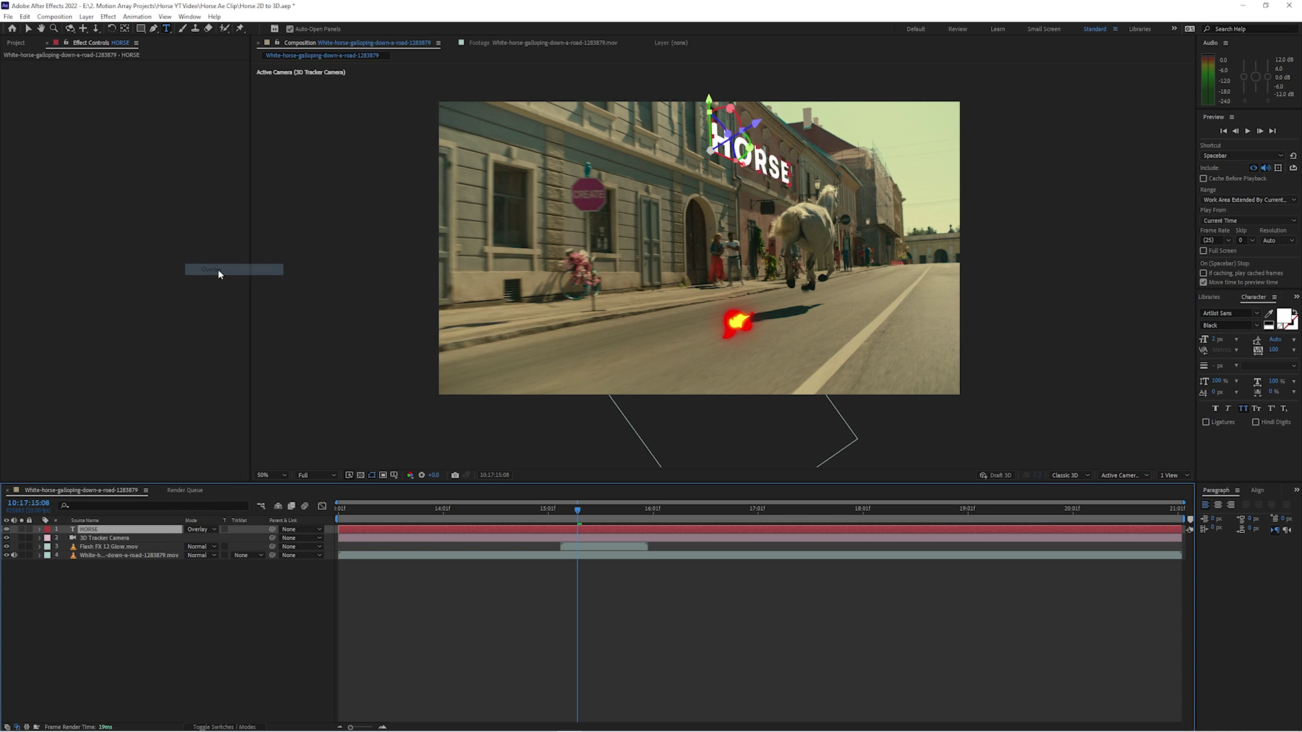
{"action": "left_click", "coordinate": [413, 602]}
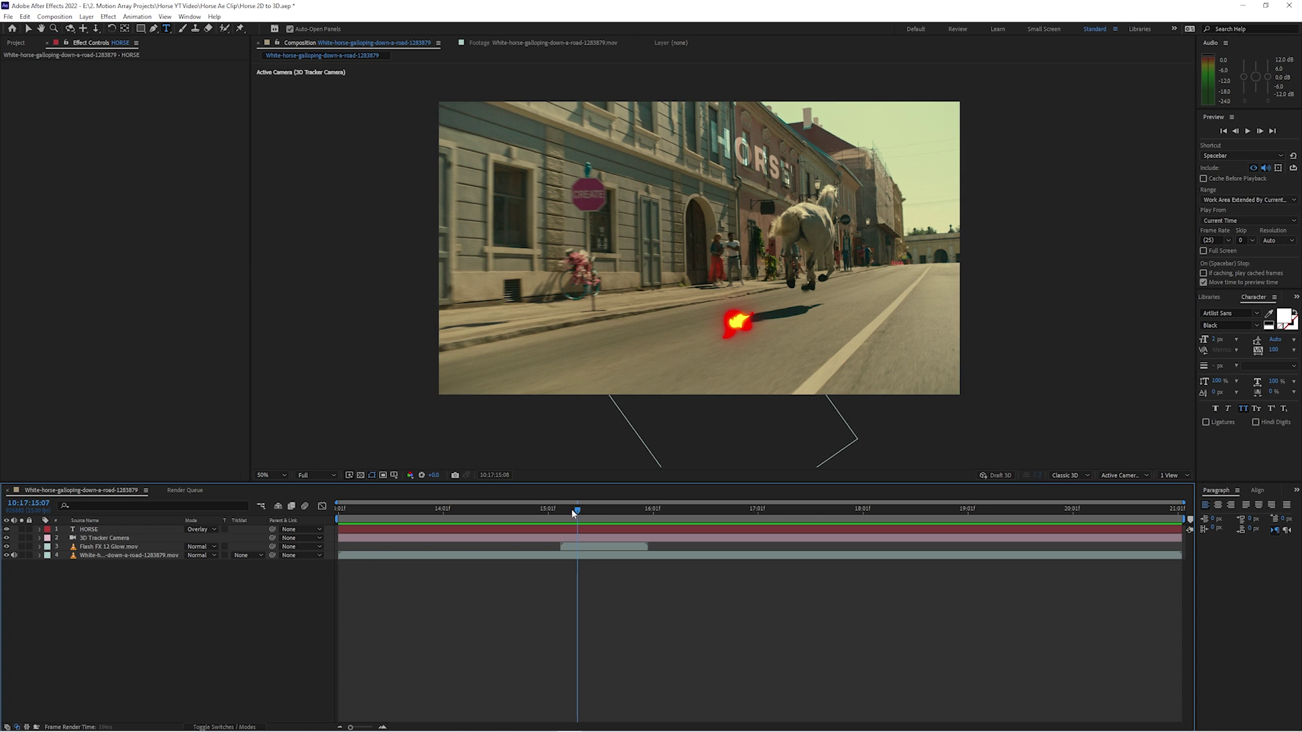
{"action": "left_click_drag", "start_coordinate": [573, 513], "coordinate": [541, 529]}
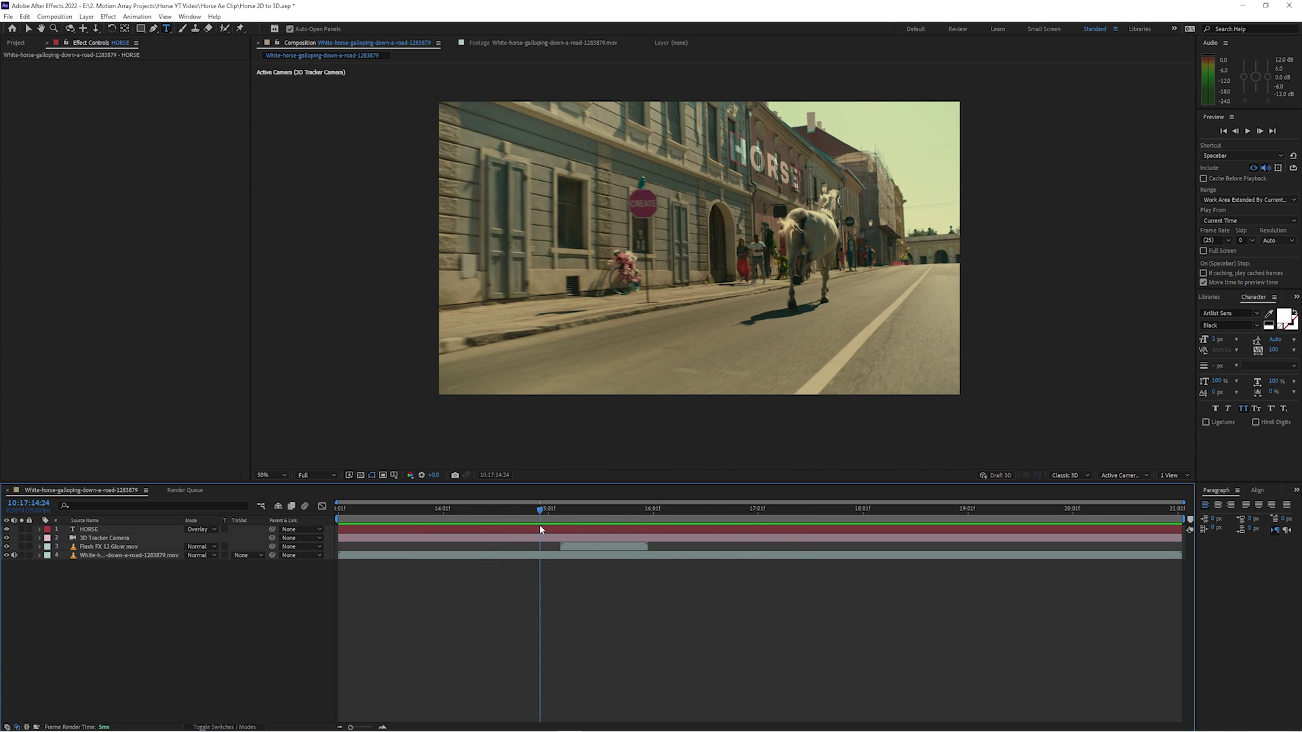
Push the HORSE text further back in Z, lower it onto the facade, and preview
{"action": "left_click", "coordinate": [541, 529]}
{"action": "key", "text": "p"}
{"action": "left_click_drag", "start_coordinate": [227, 539], "coordinate": [418, 534]}
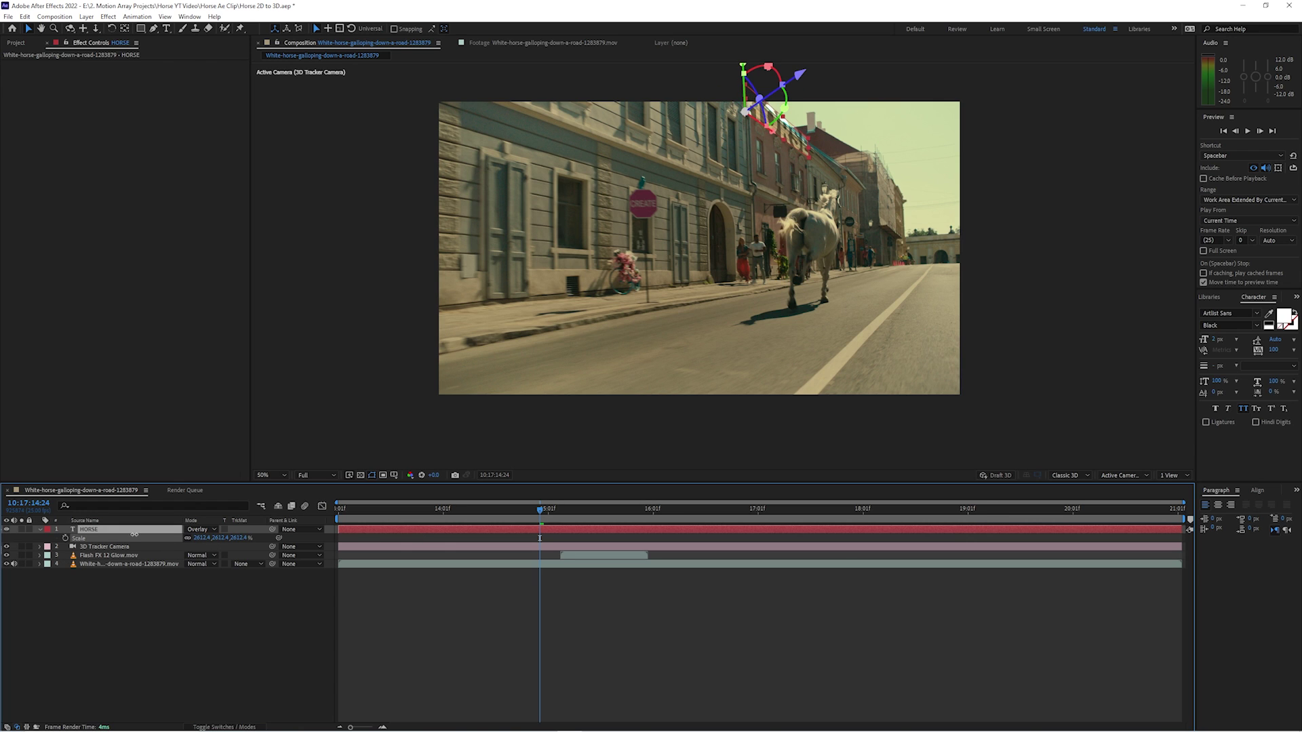
{"action": "left_click_drag", "start_coordinate": [743, 69], "coordinate": [746, 125]}
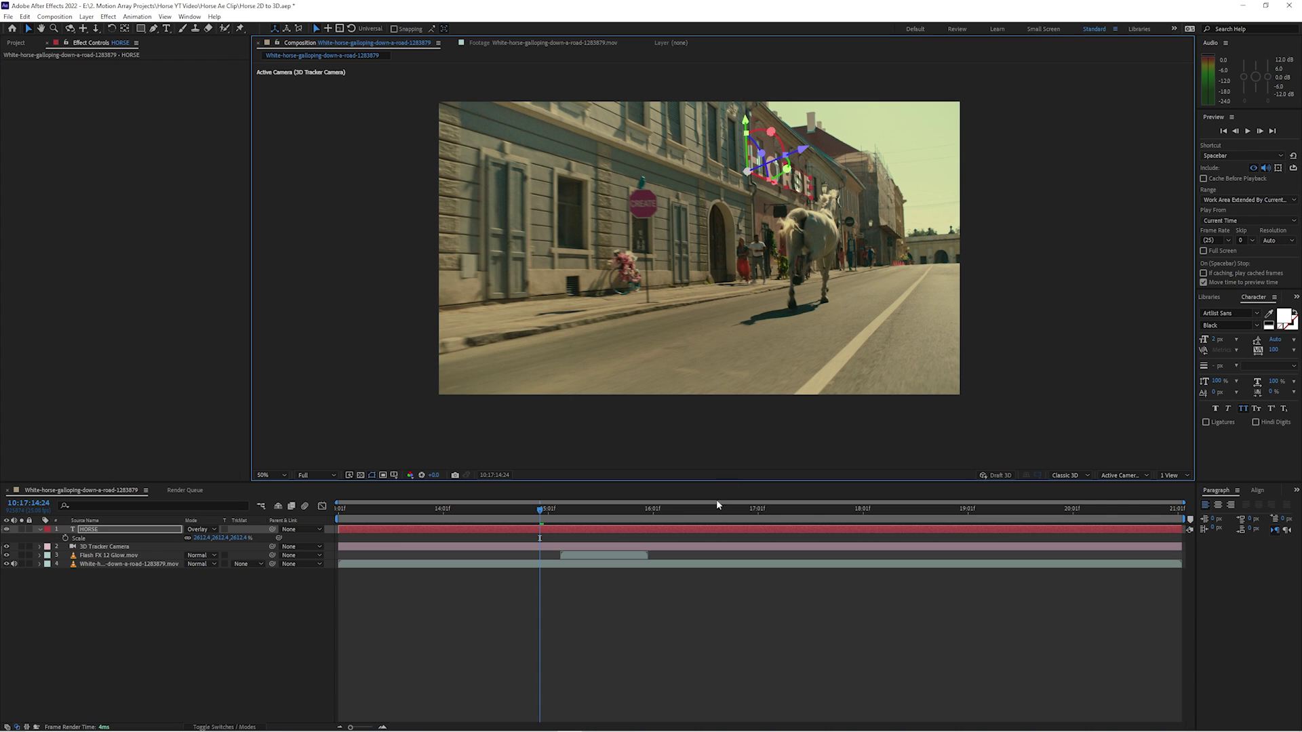
{"action": "left_click", "coordinate": [690, 624]}
{"action": "left_click_drag", "start_coordinate": [539, 509], "coordinate": [420, 514]}
{"action": "key", "text": "space"}
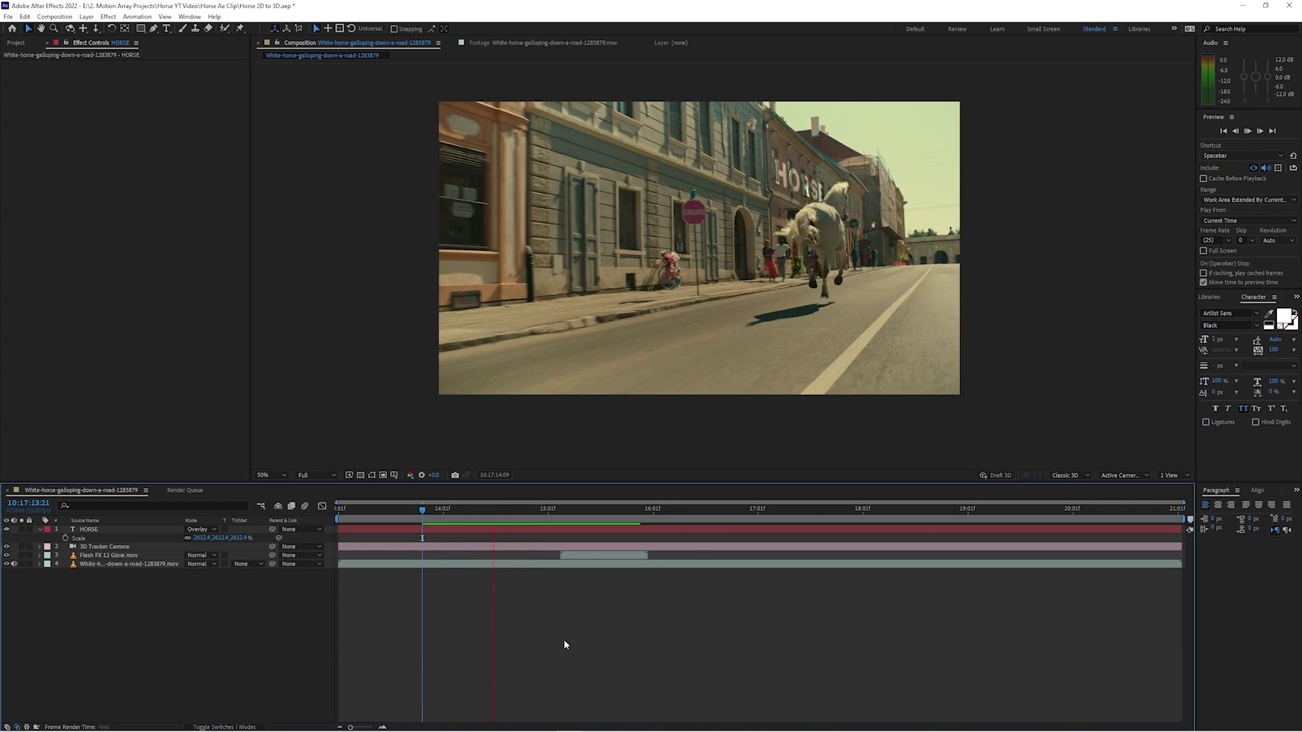
{"action": "key", "text": "space"}
{"action": "left_click_drag", "start_coordinate": [655, 521], "coordinate": [543, 528]}
Raise the HORSE text higher on the building wall and preview the result at 14:24
{"action": "left_click", "coordinate": [542, 529]}
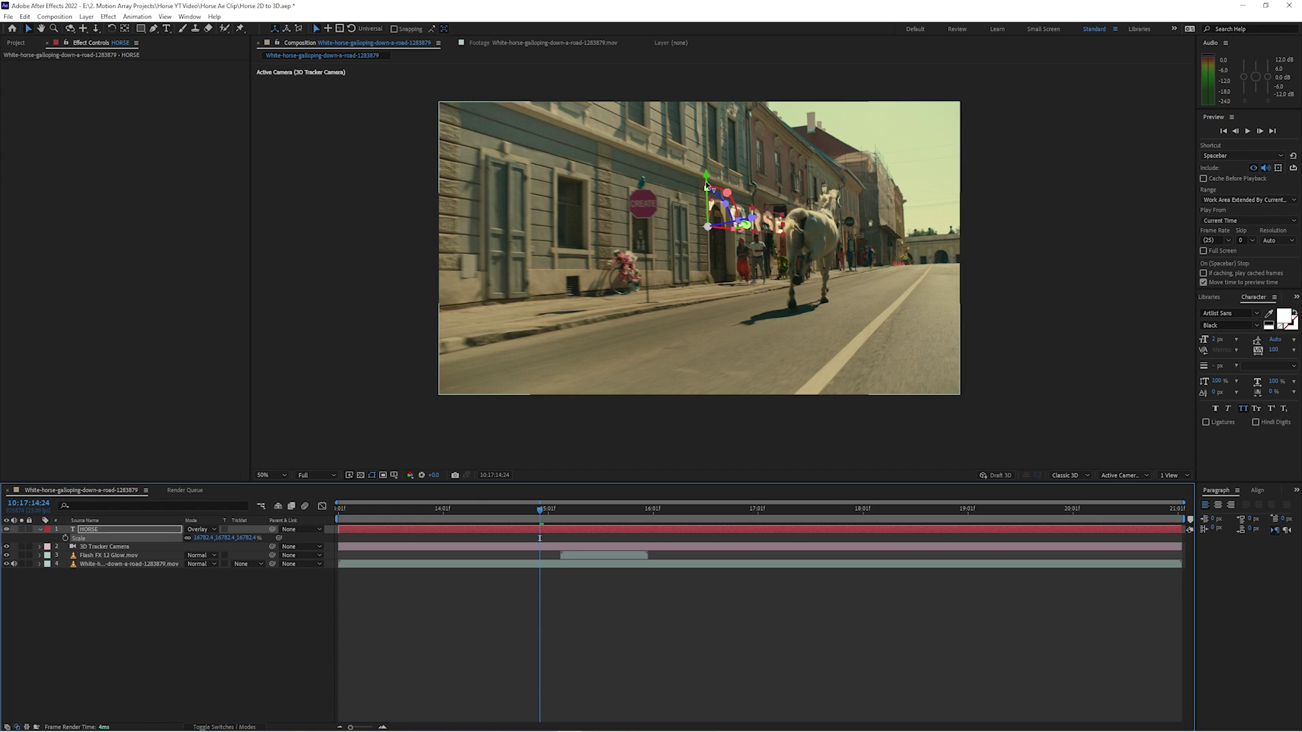
{"action": "left_click_drag", "start_coordinate": [706, 185], "coordinate": [706, 164]}
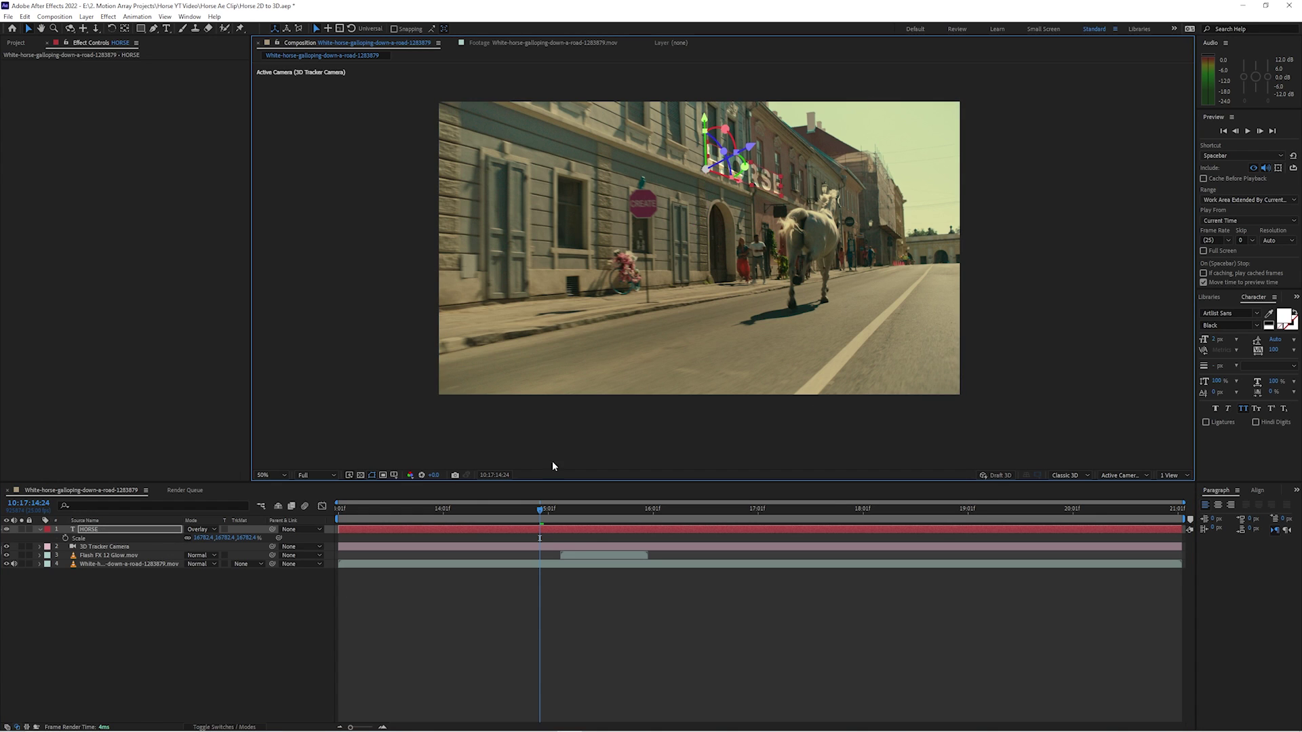
{"action": "left_click_drag", "start_coordinate": [540, 510], "coordinate": [502, 510]}
{"action": "key", "text": "space"}
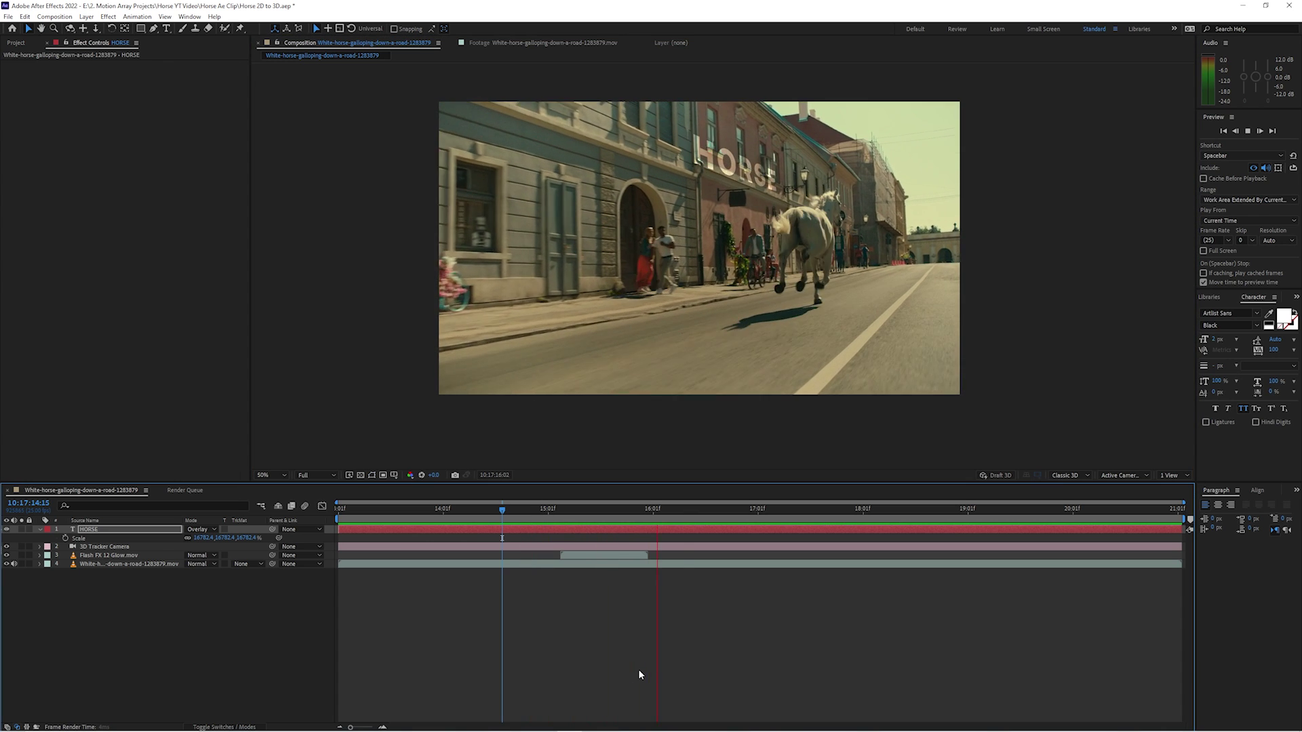
{"action": "key", "text": "space"}
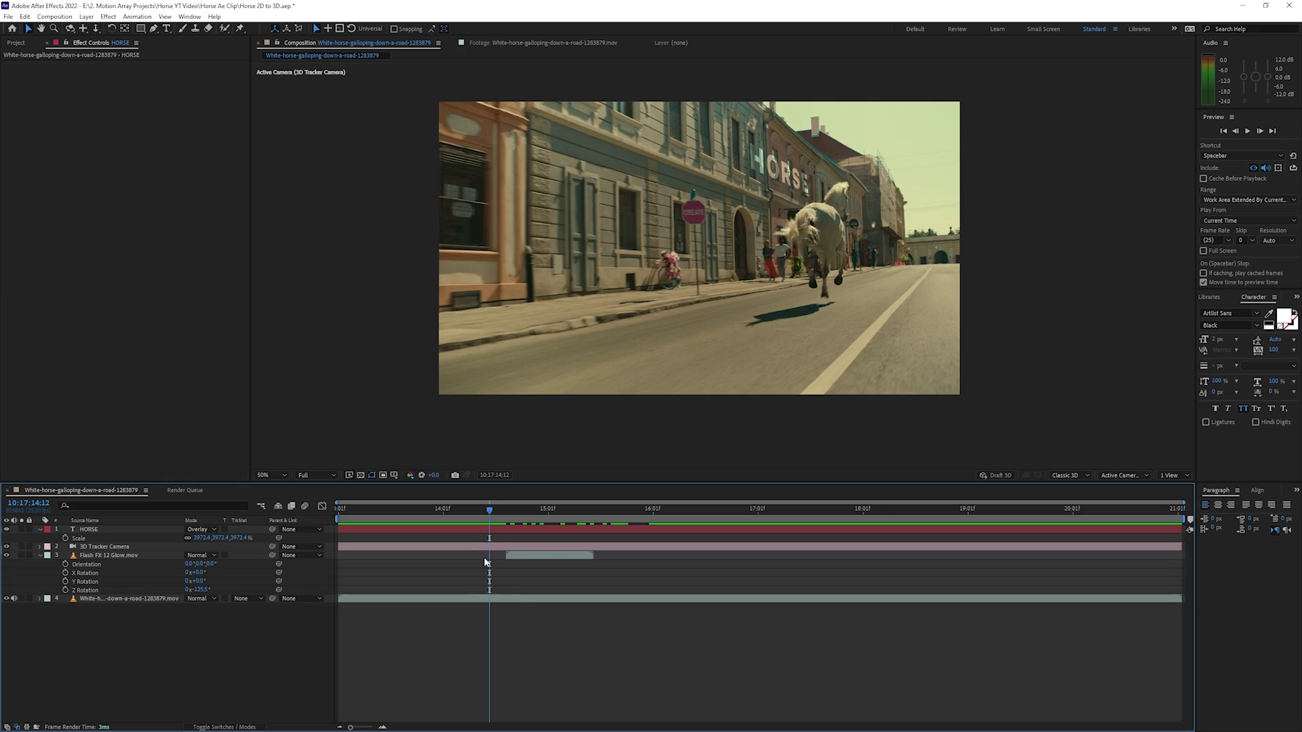
{"action": "left_click_drag", "start_coordinate": [484, 513], "coordinate": [541, 510]}
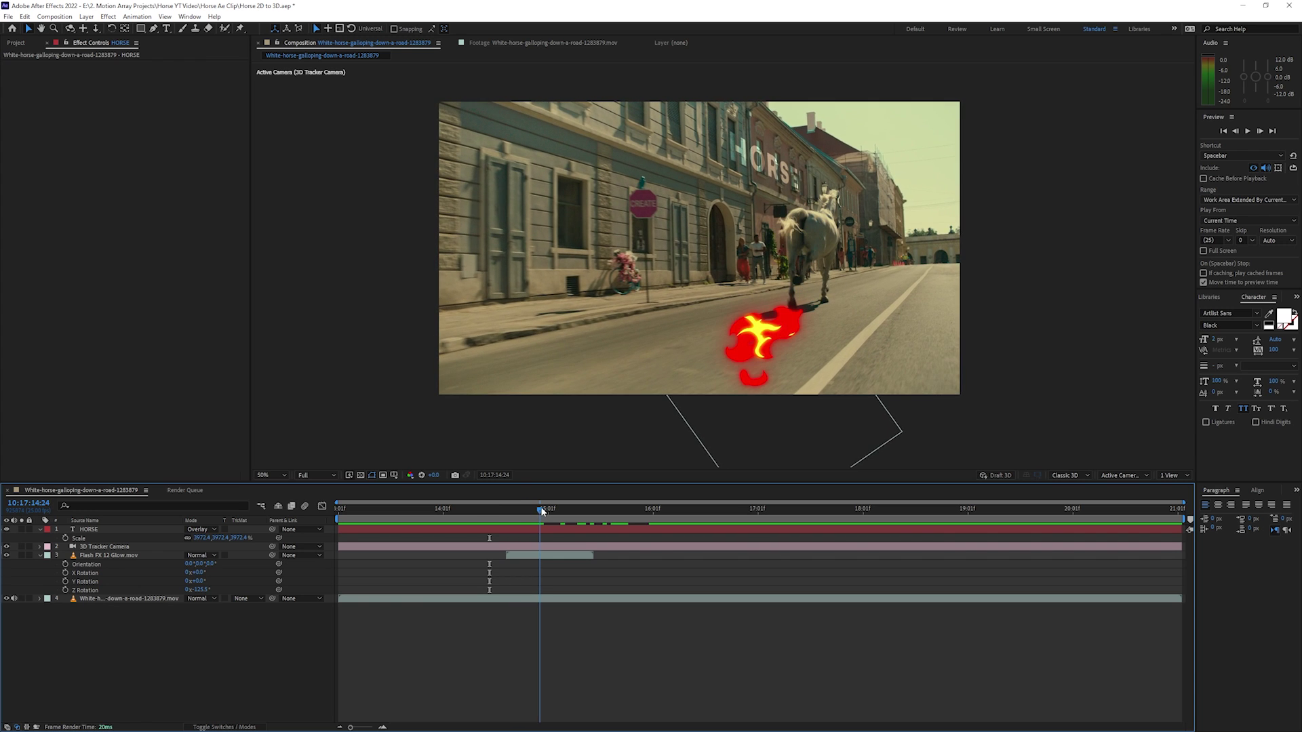
{"action": "left_click", "coordinate": [532, 529]}
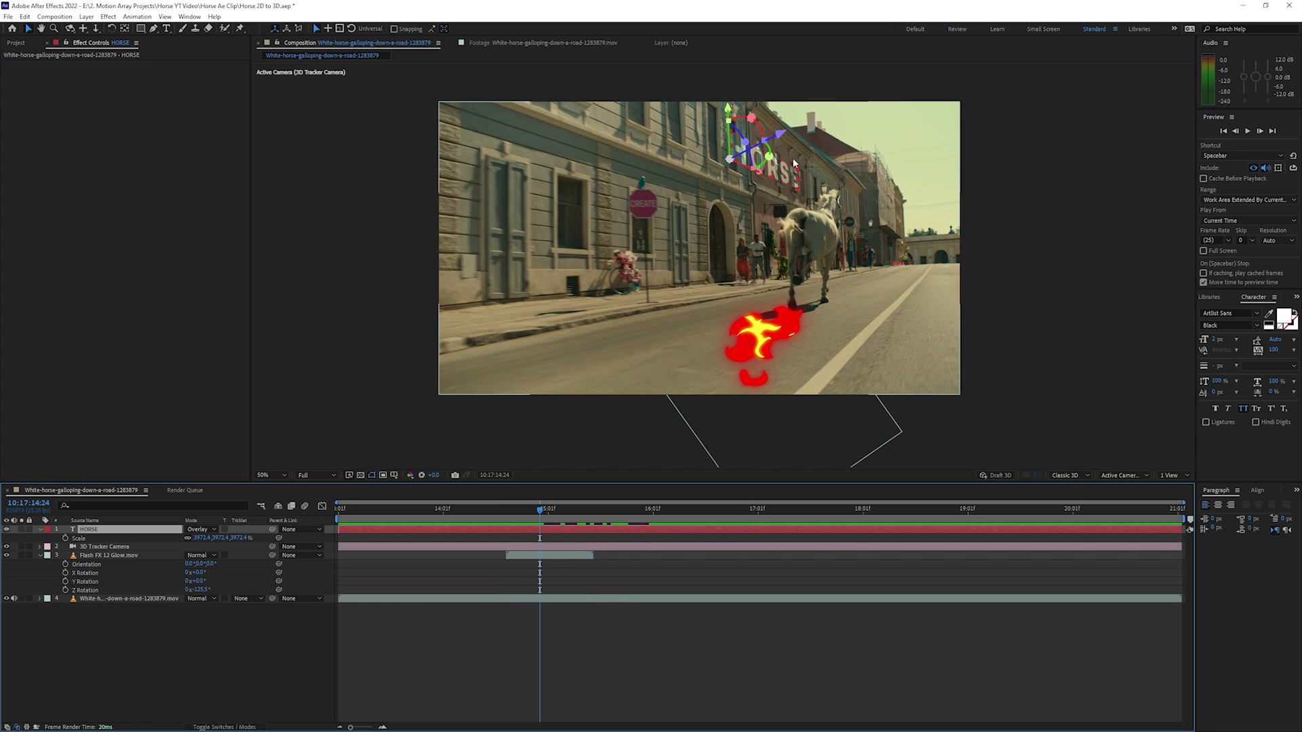
{"action": "left_click", "coordinate": [442, 599]}
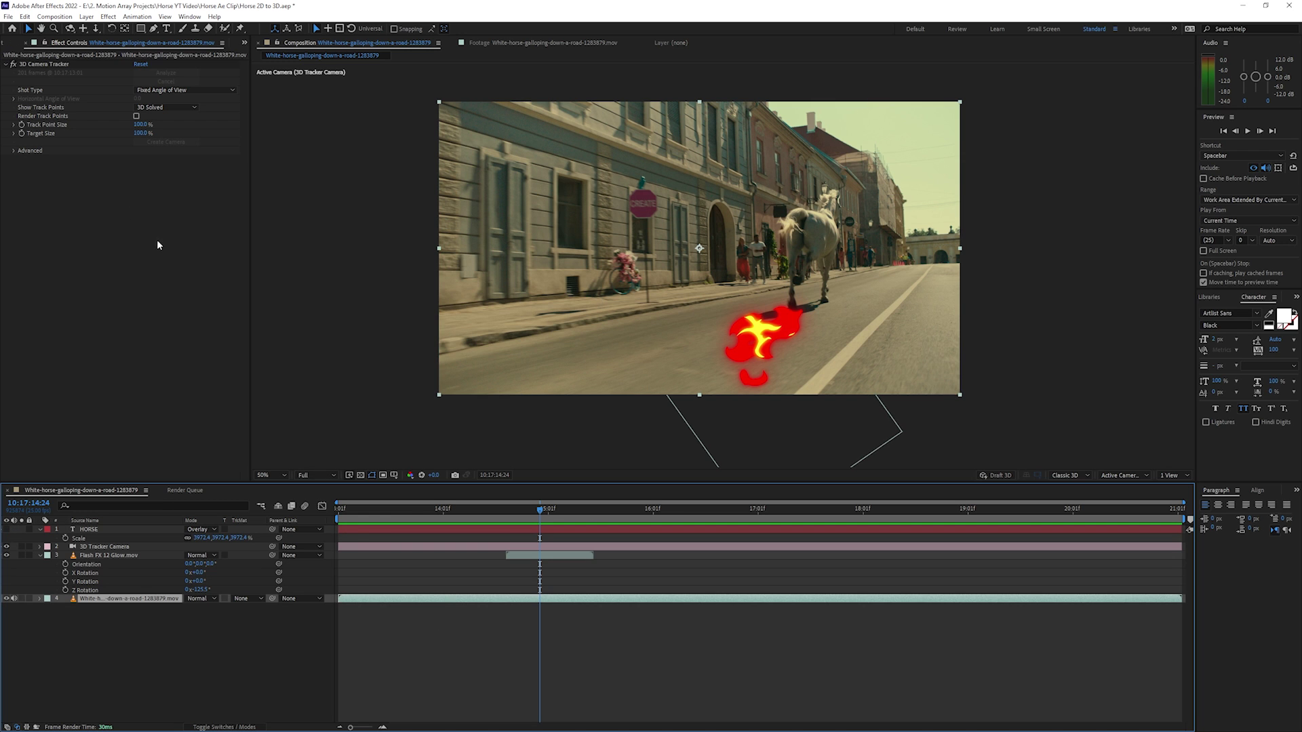
Create a red tracked solid at a chosen target point beside the horse
{"action": "left_click", "coordinate": [52, 64]}
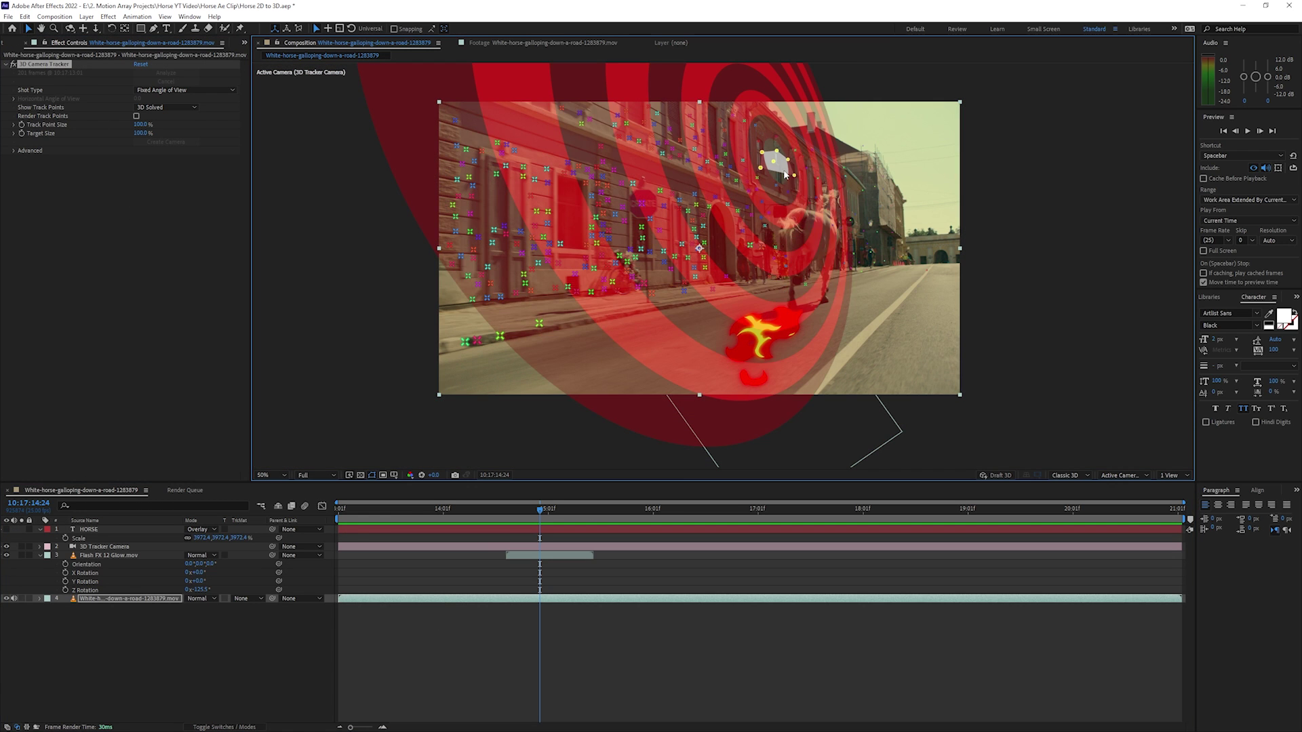
{"action": "right_click", "coordinate": [780, 168]}
{"action": "left_click", "coordinate": [811, 188]}
Scale Track Solid 1 to 30, 37, 100 and rotate it upright against the building
{"action": "key", "text": "s"}
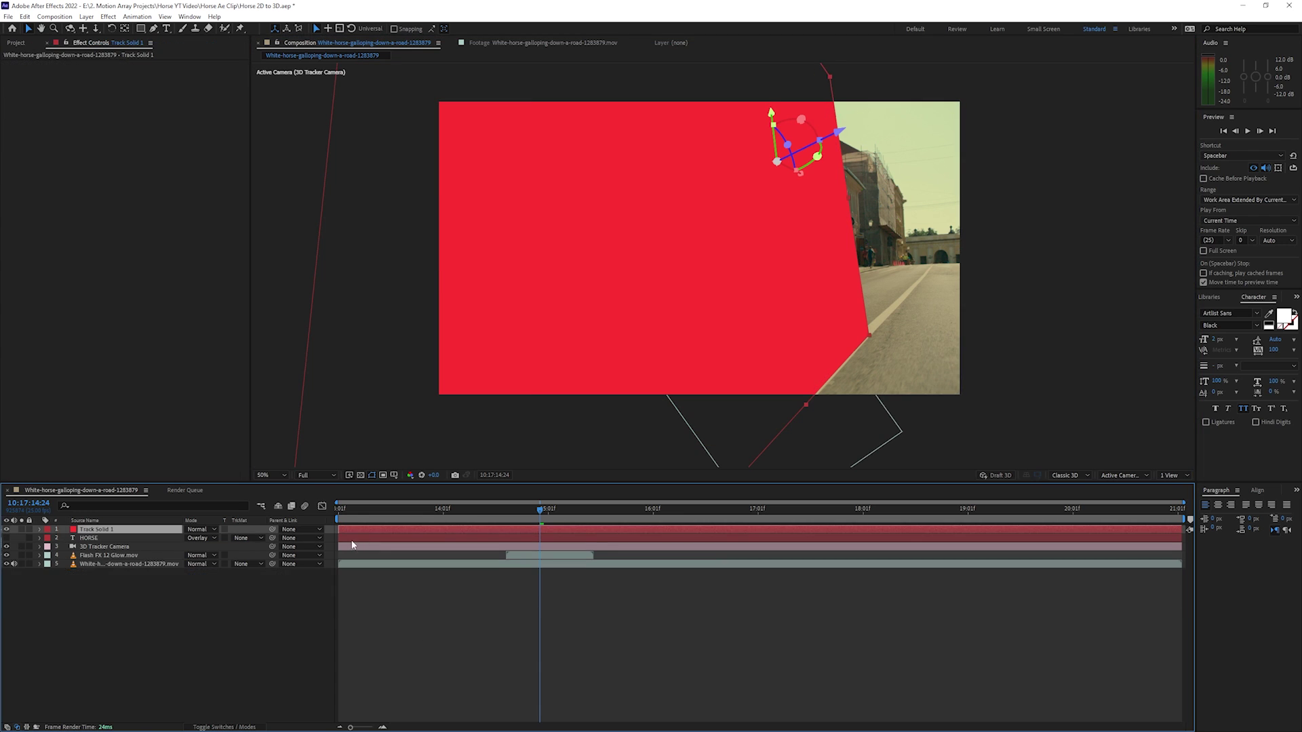
{"action": "left_click_drag", "start_coordinate": [190, 542], "coordinate": [170, 538]}
{"action": "left_click_drag", "start_coordinate": [780, 157], "coordinate": [775, 150]}
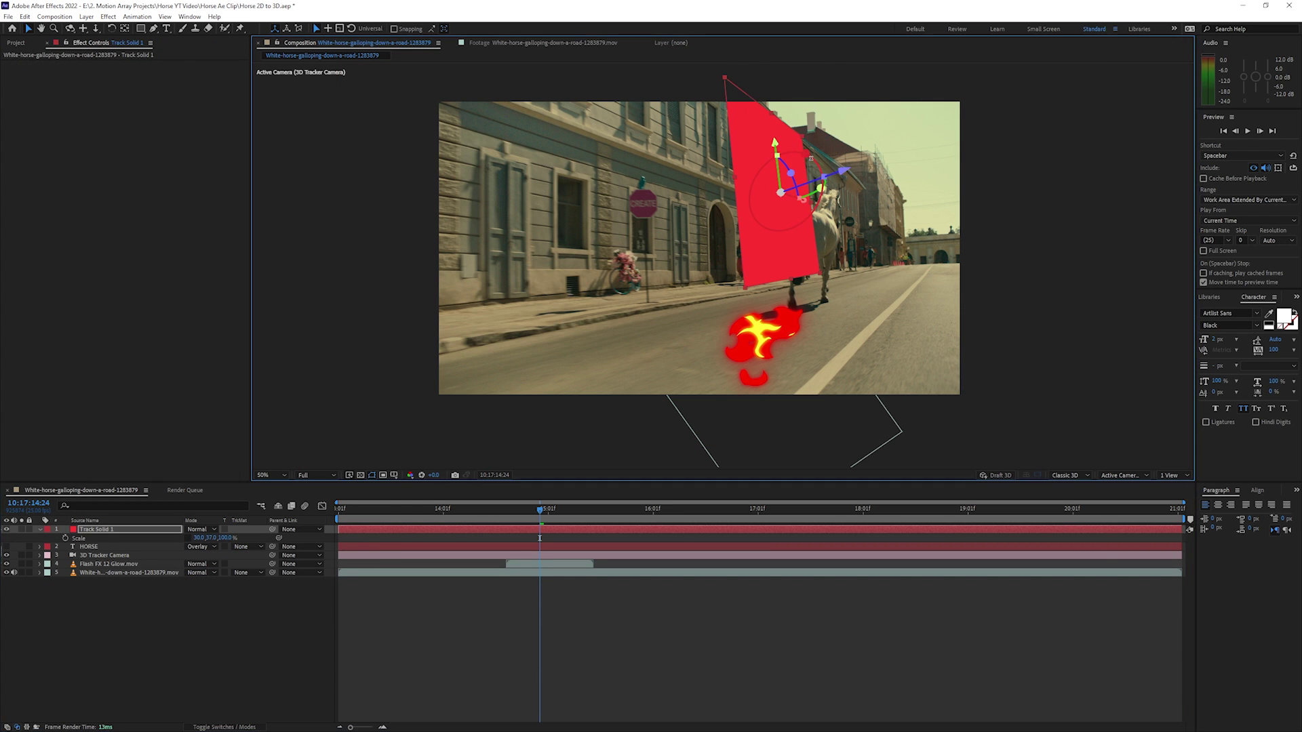
{"action": "left_click", "coordinate": [6, 529]}
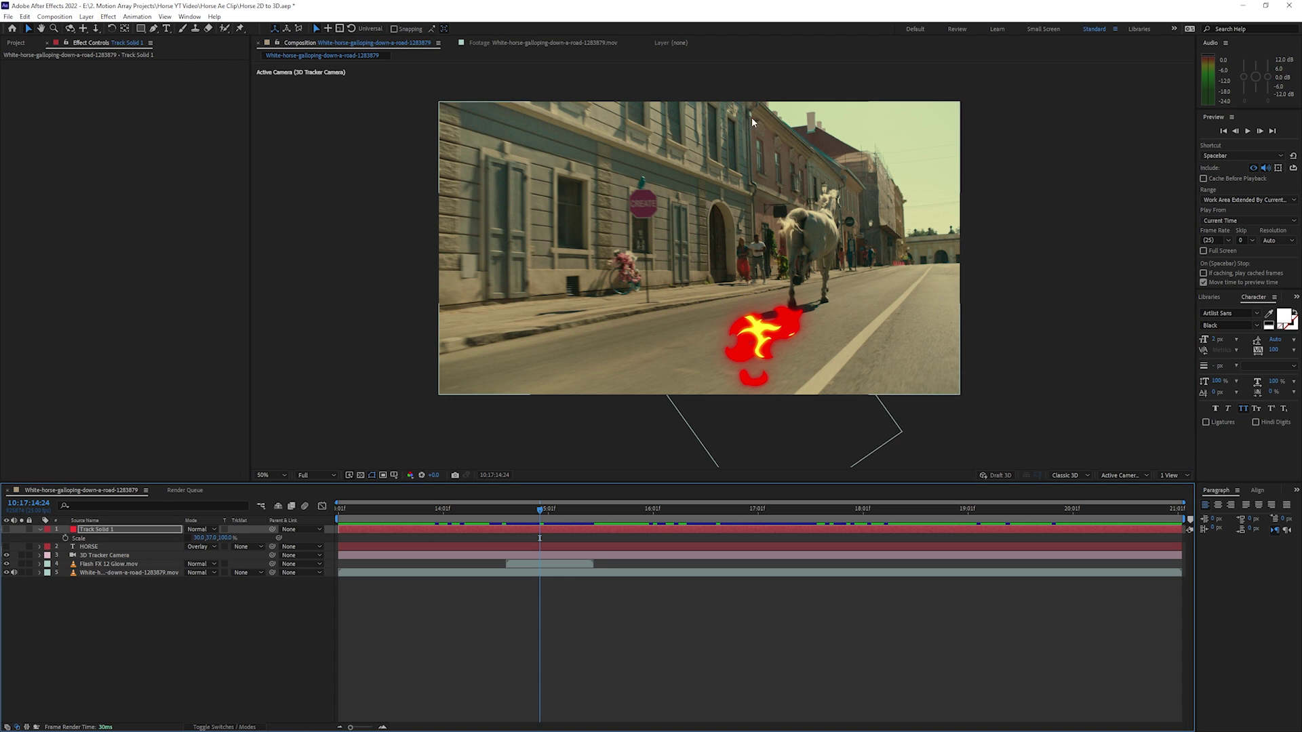
{"action": "left_click", "coordinate": [6, 529]}
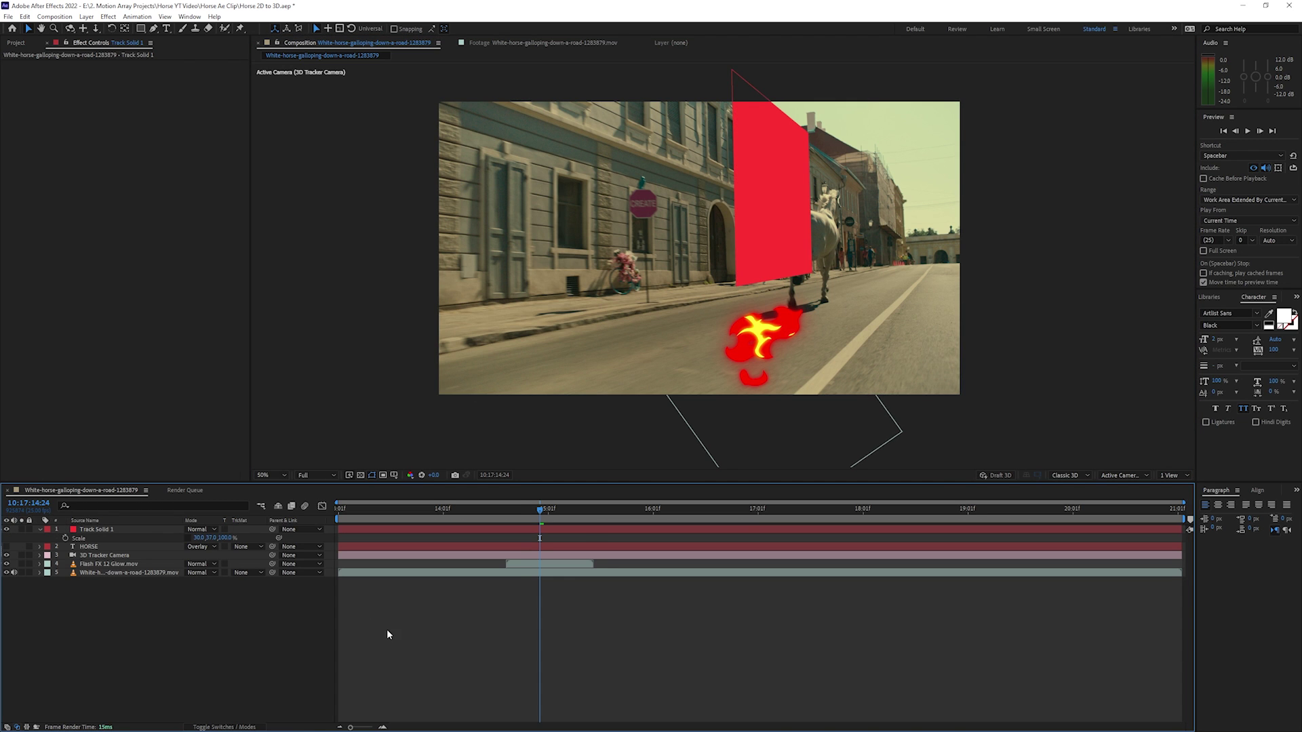
{"action": "left_click_drag", "start_coordinate": [540, 509], "coordinate": [527, 544]}
{"action": "key", "text": "s"}
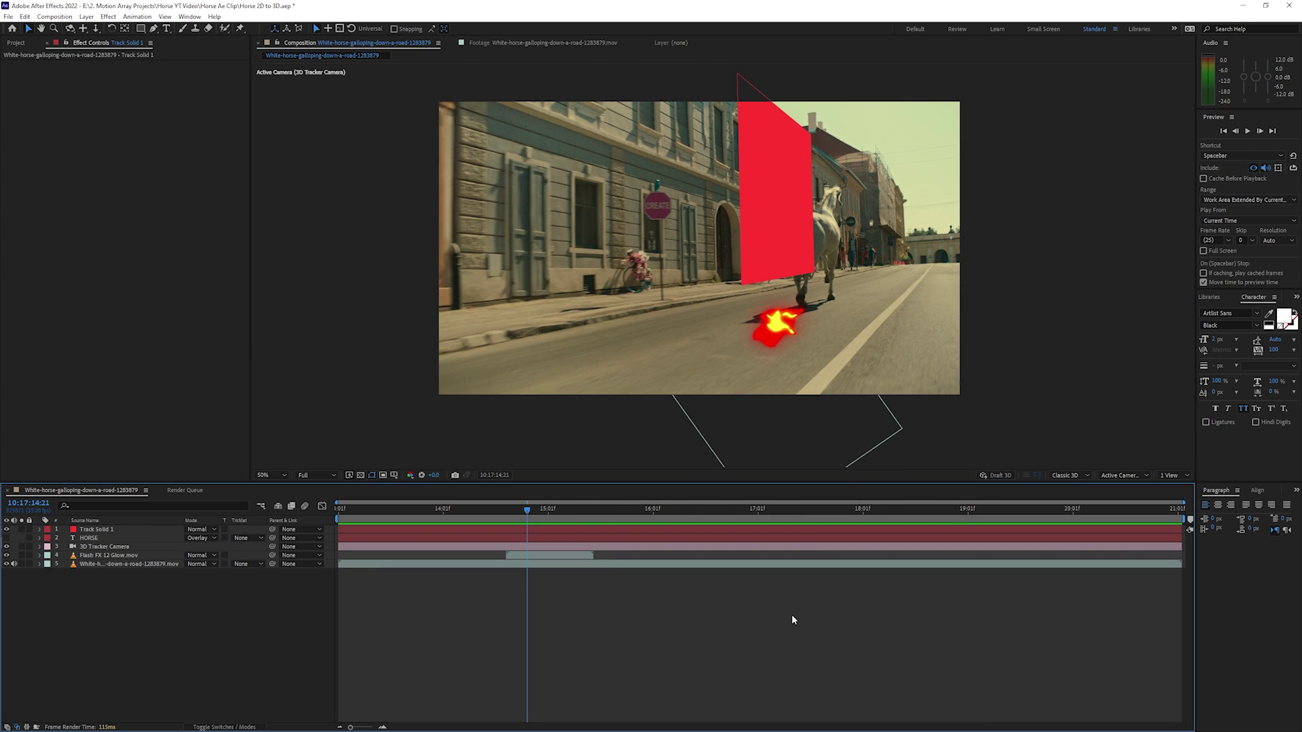
{"action": "left_click", "coordinate": [1173, 475]}
Split the viewer into camera and Top views and check Track Solid 1's placement
{"action": "left_click", "coordinate": [1178, 497]}
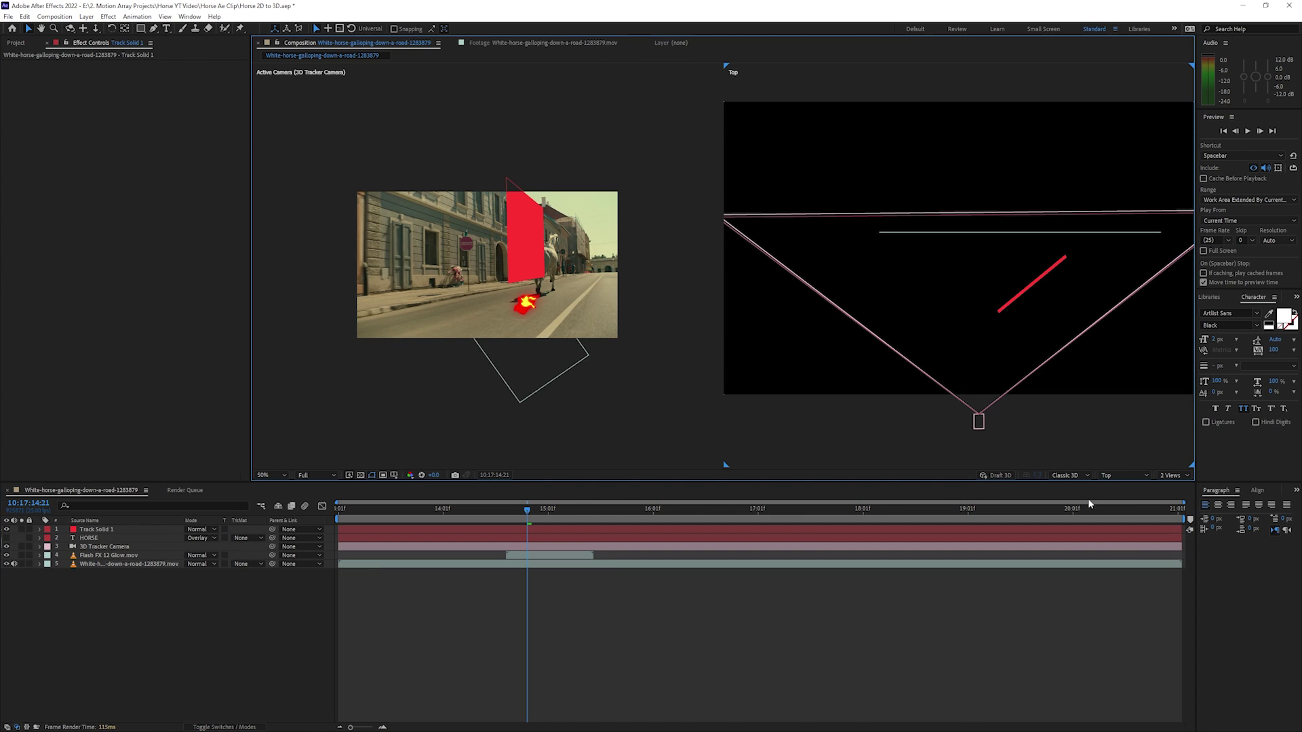
{"action": "left_click", "coordinate": [602, 534]}
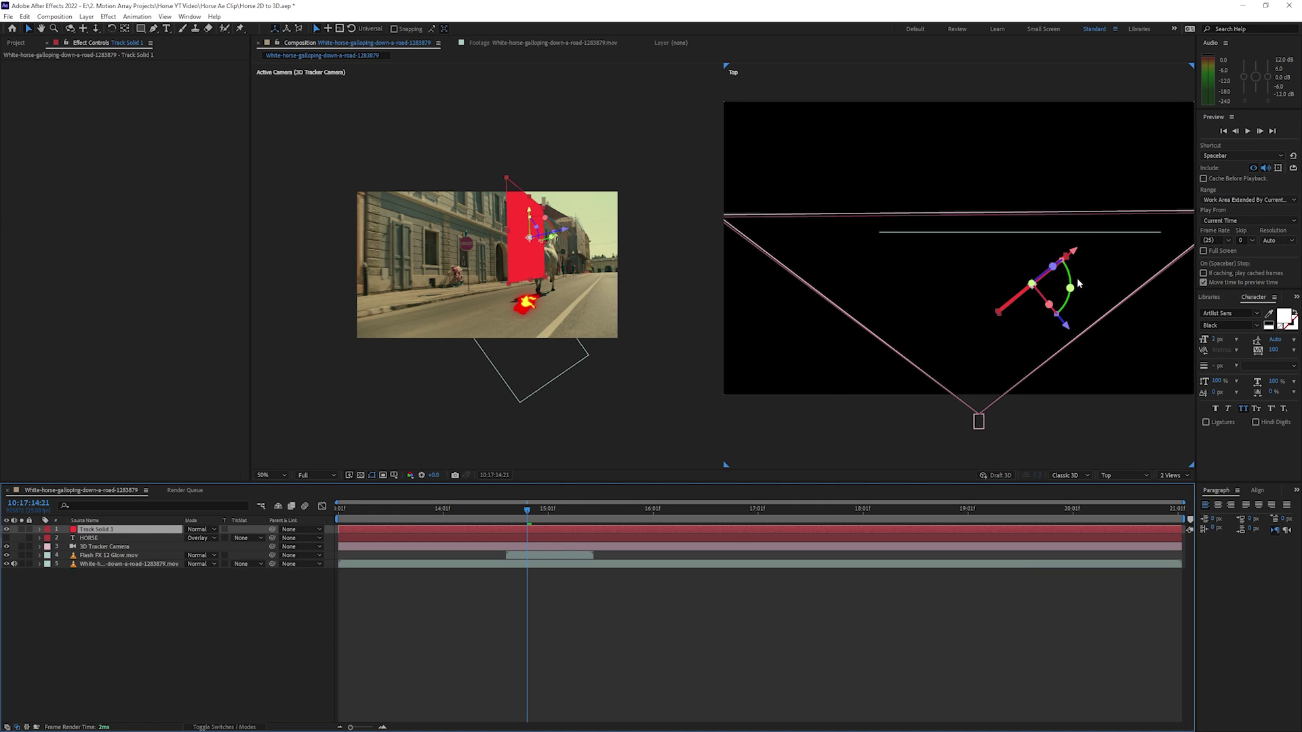
{"action": "mouse_move", "coordinate": [536, 514]}
{"action": "left_mouse_down"}
{"action": "mouse_move", "coordinate": [785, 514]}
{"action": "mouse_move", "coordinate": [536, 513]}
{"action": "left_mouse_up"}
{"action": "left_click_drag", "start_coordinate": [652, 514], "coordinate": [536, 513]}
Drag the Flash FX 12 Glow layer along Z in the Top view, much closer to the camera
{"action": "left_click", "coordinate": [542, 556]}
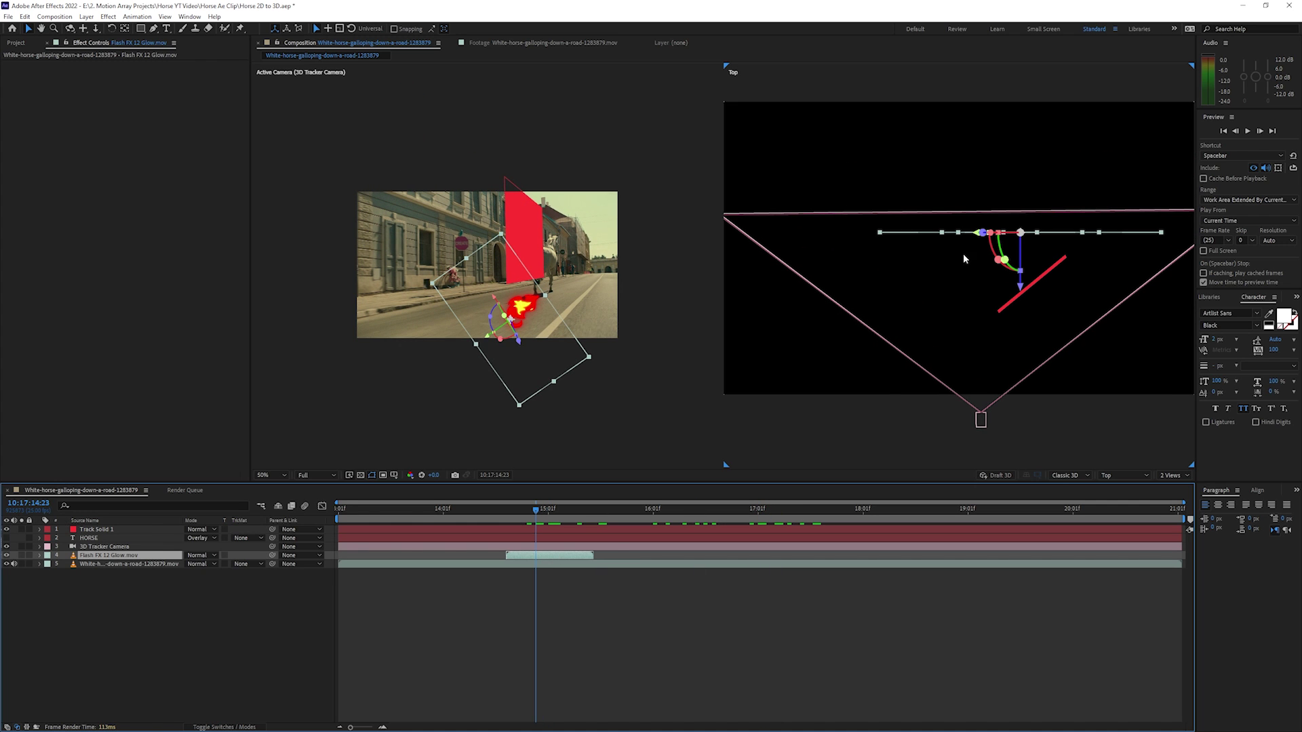
{"action": "left_click", "coordinate": [1034, 288]}
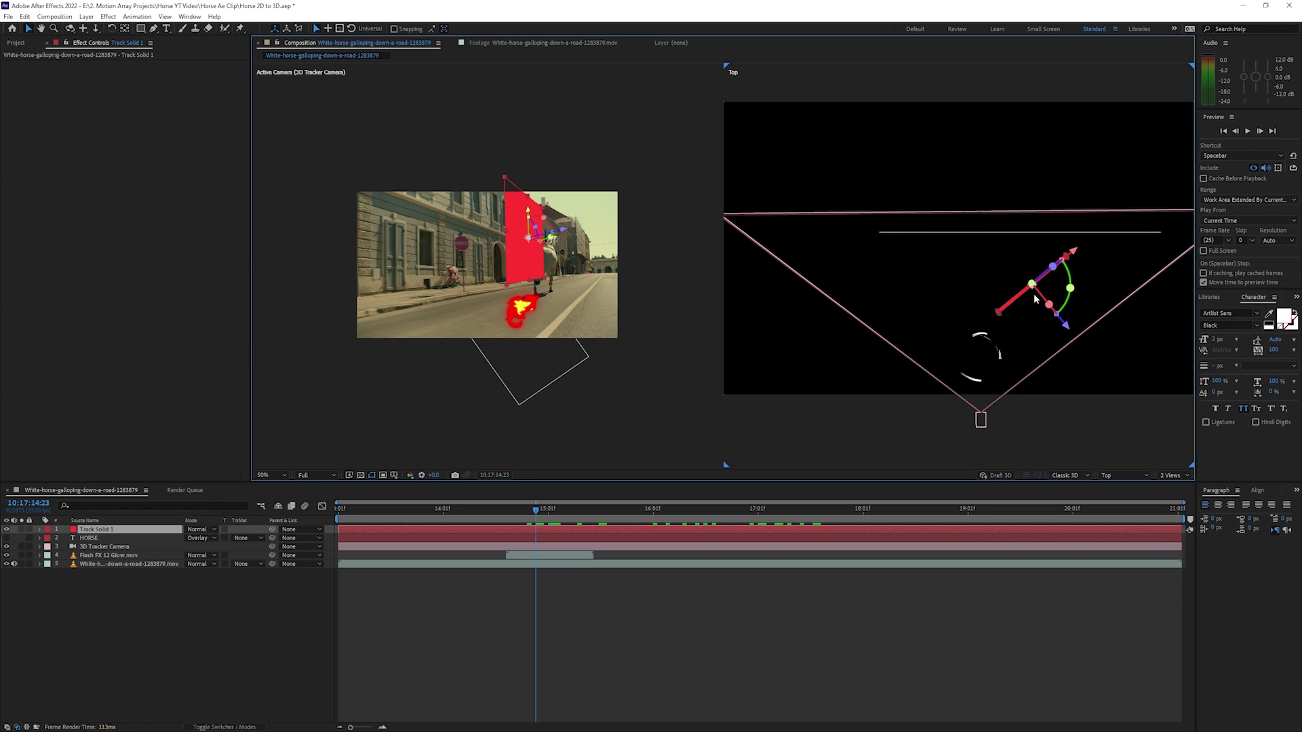
{"action": "left_click", "coordinate": [1021, 233]}
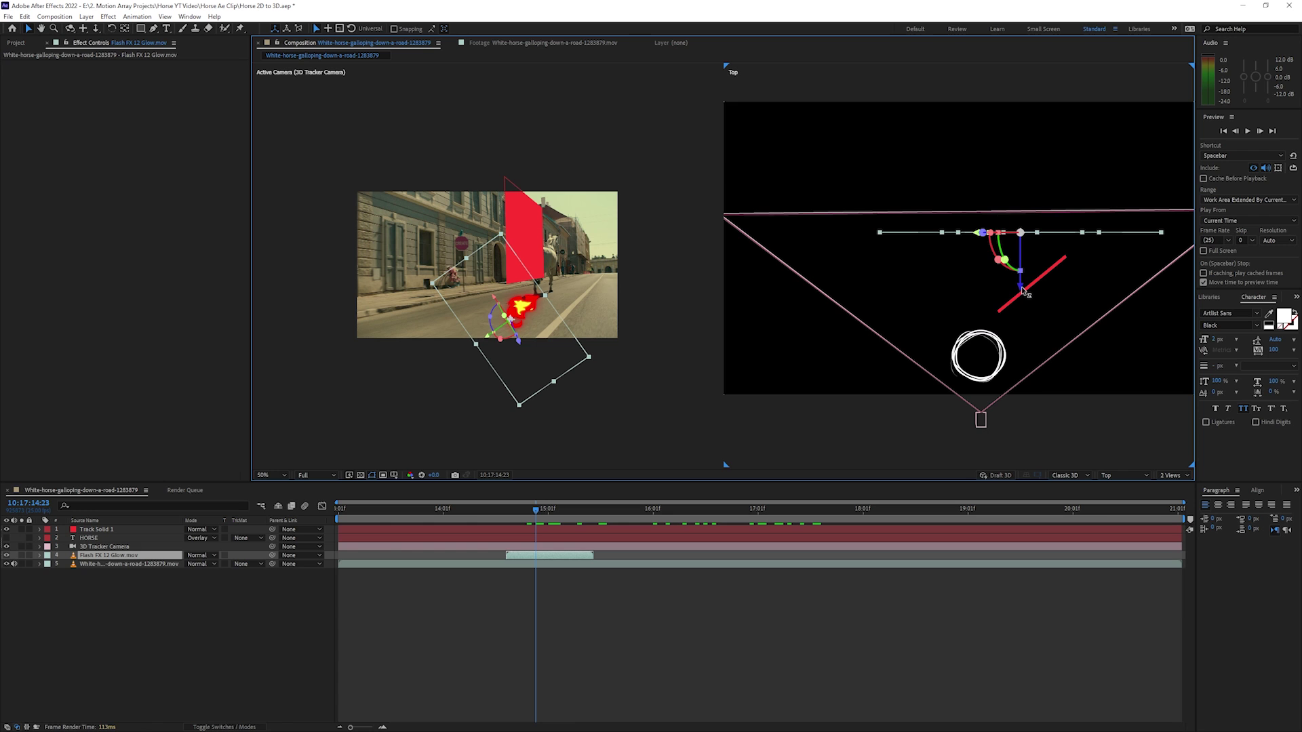
{"action": "left_click_drag", "start_coordinate": [1024, 291], "coordinate": [939, 334]}
Return the viewer to 1 View and hide Track Solid 1
{"action": "left_click", "coordinate": [897, 585]}
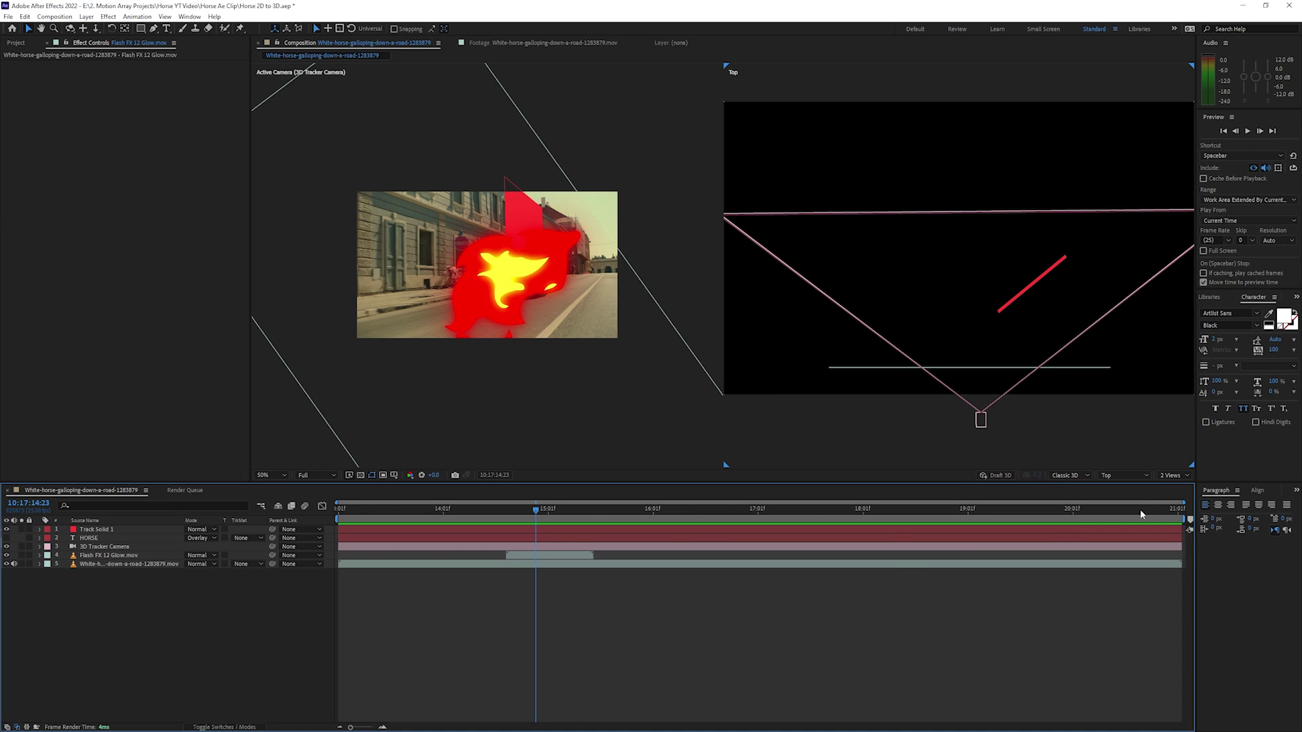
{"action": "left_click", "coordinate": [1175, 476]}
{"action": "left_click", "coordinate": [1177, 486]}
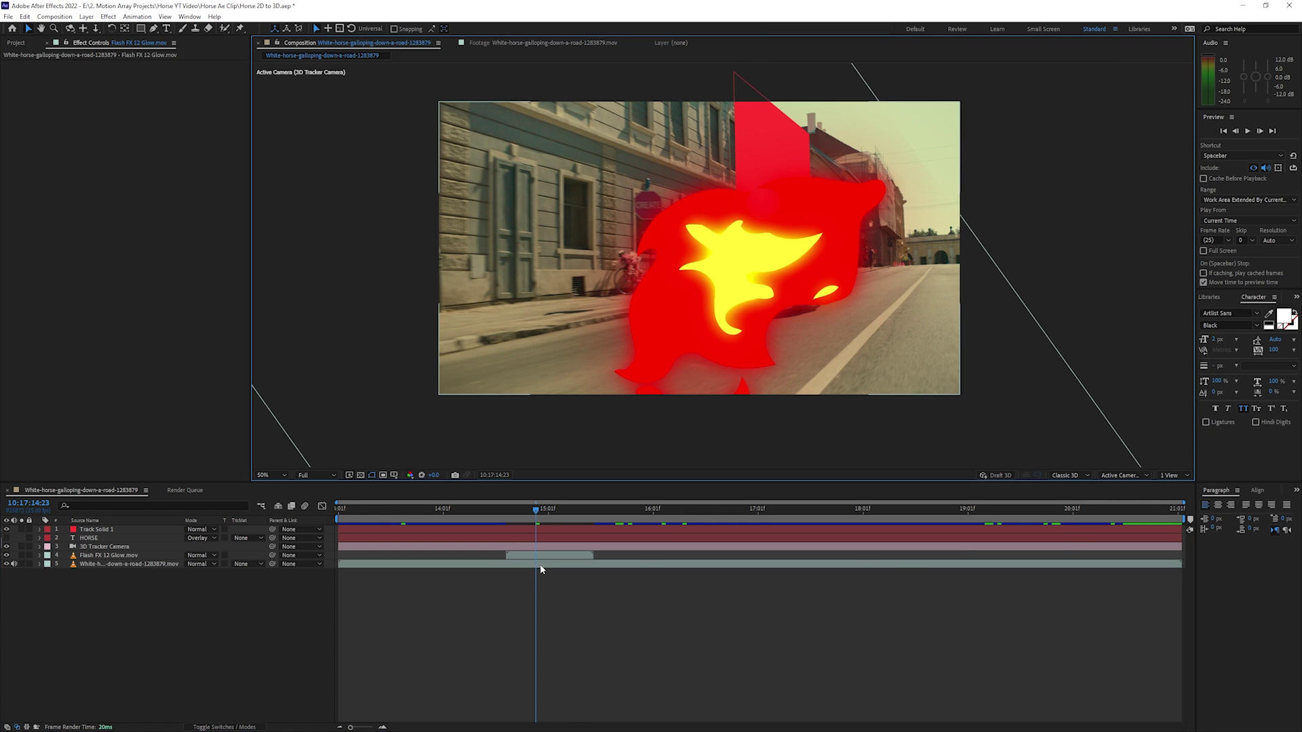
{"action": "left_click", "coordinate": [6, 530]}
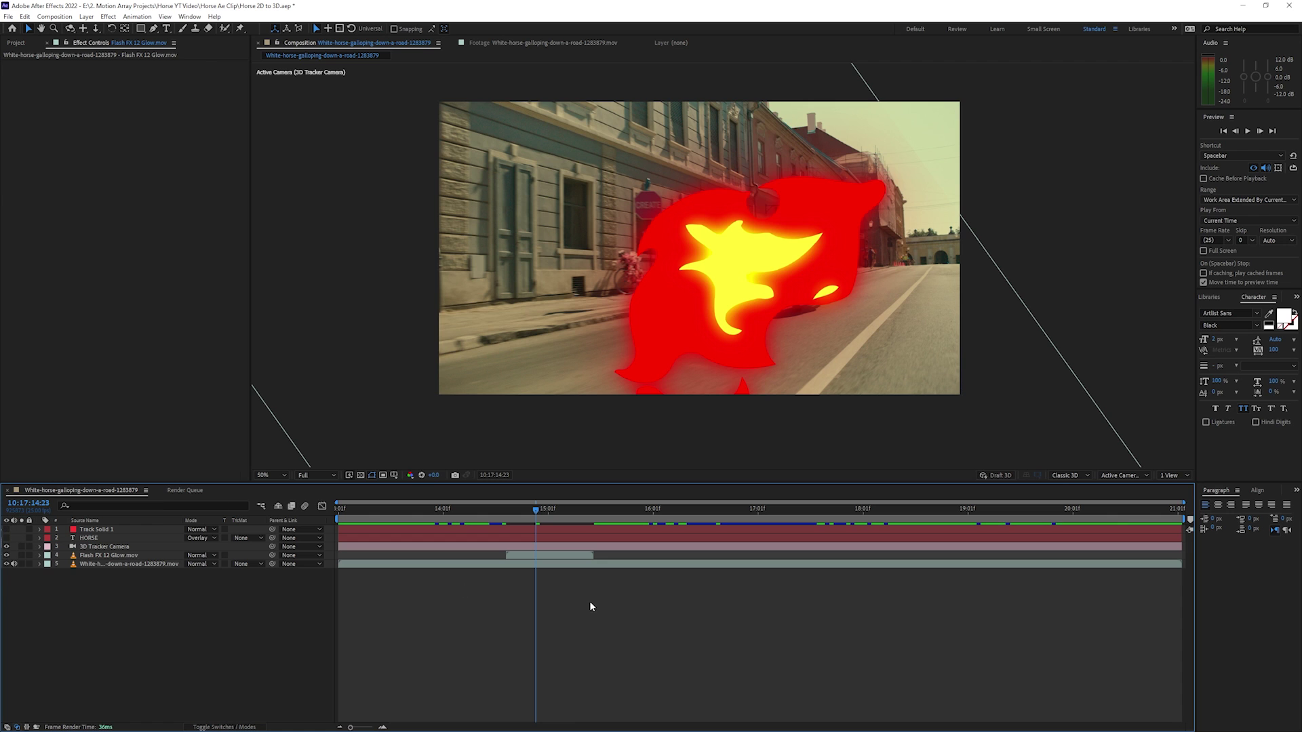
{"action": "mouse_move", "coordinate": [538, 513]}
{"action": "left_mouse_down"}
{"action": "mouse_move", "coordinate": [512, 510]}
{"action": "mouse_move", "coordinate": [558, 510]}
{"action": "mouse_move", "coordinate": [537, 510]}
{"action": "left_mouse_up"}
Scale the flame to 4%, tilt it slightly, move it onto the road, and preview
{"action": "left_click", "coordinate": [536, 555]}
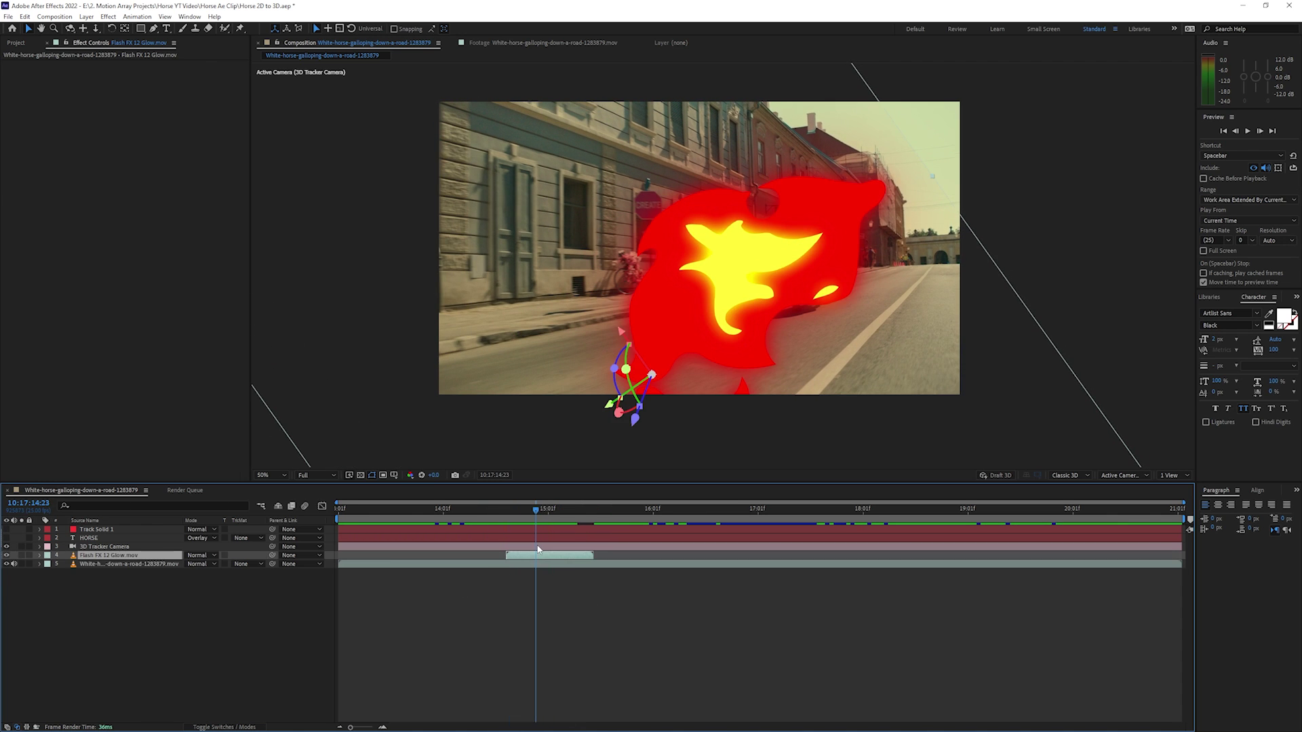
{"action": "type", "text": "s5"}
{"action": "key", "text": "Return"}
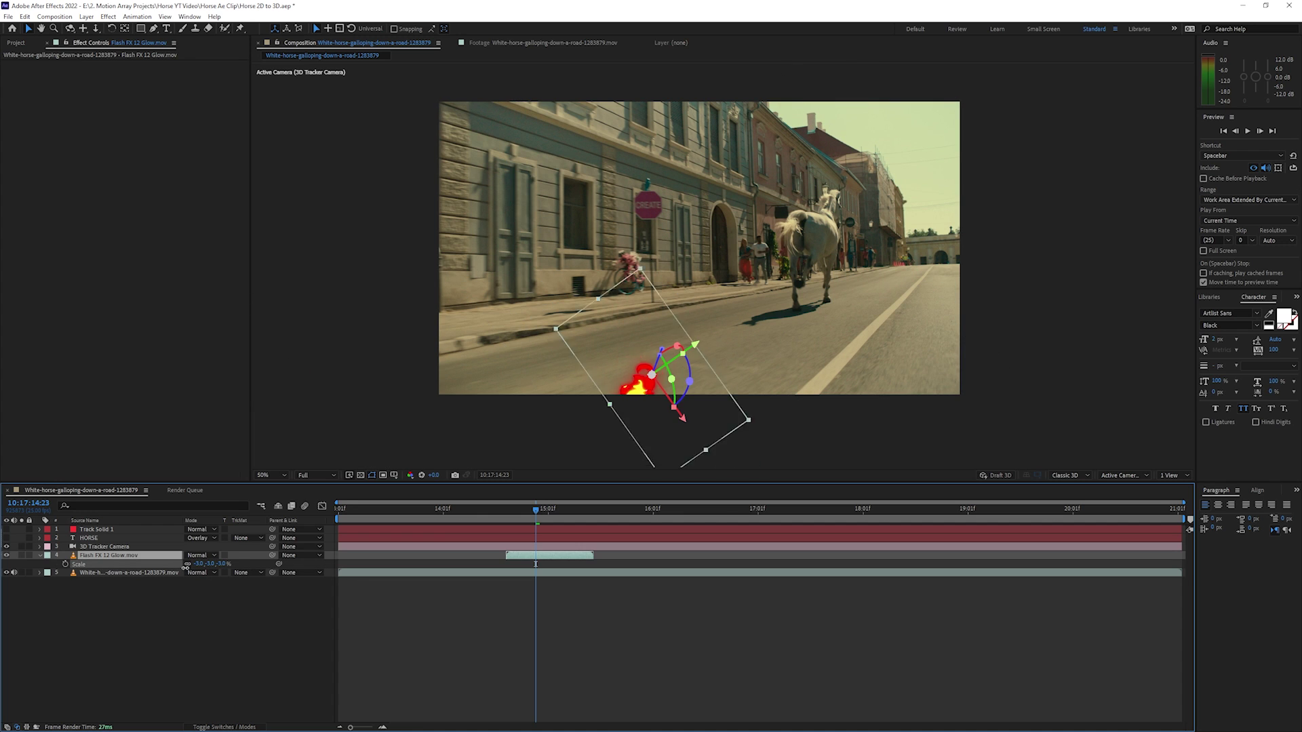
{"action": "left_click_drag", "start_coordinate": [189, 565], "coordinate": [188, 565]}
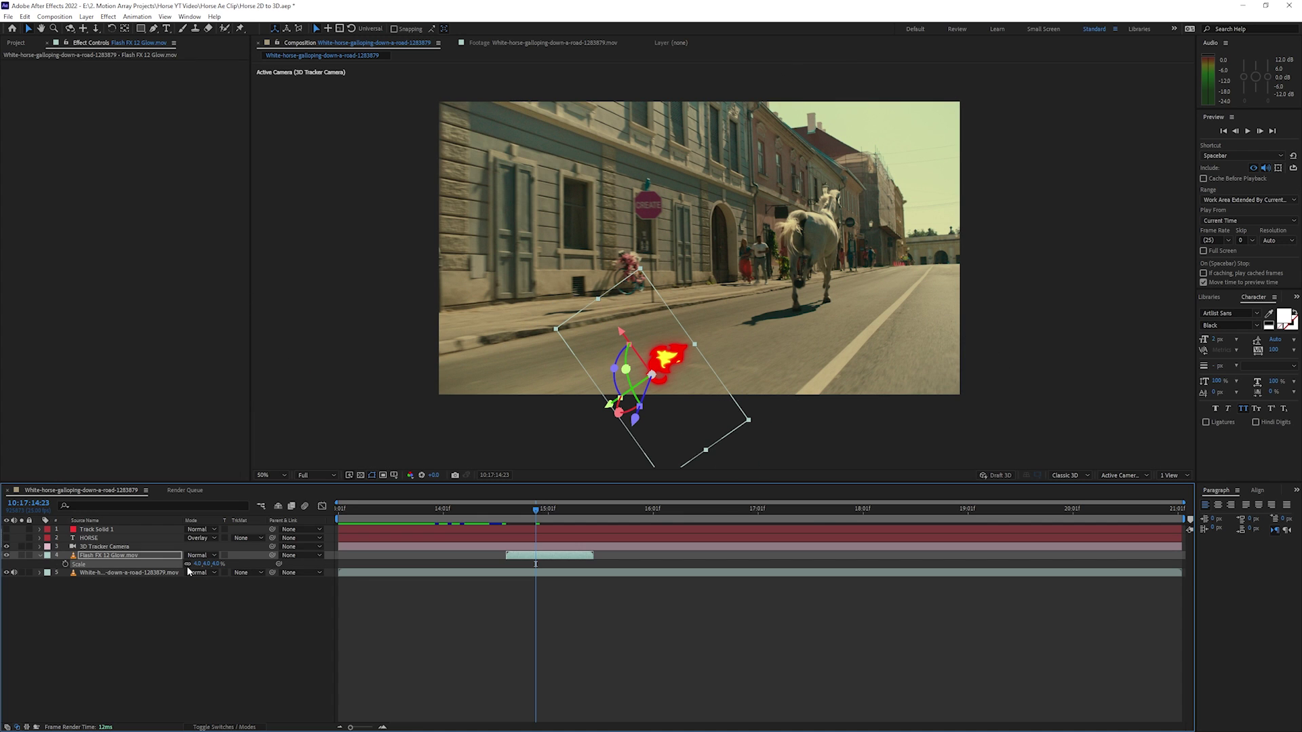
{"action": "left_click_drag", "start_coordinate": [614, 369], "coordinate": [616, 367]}
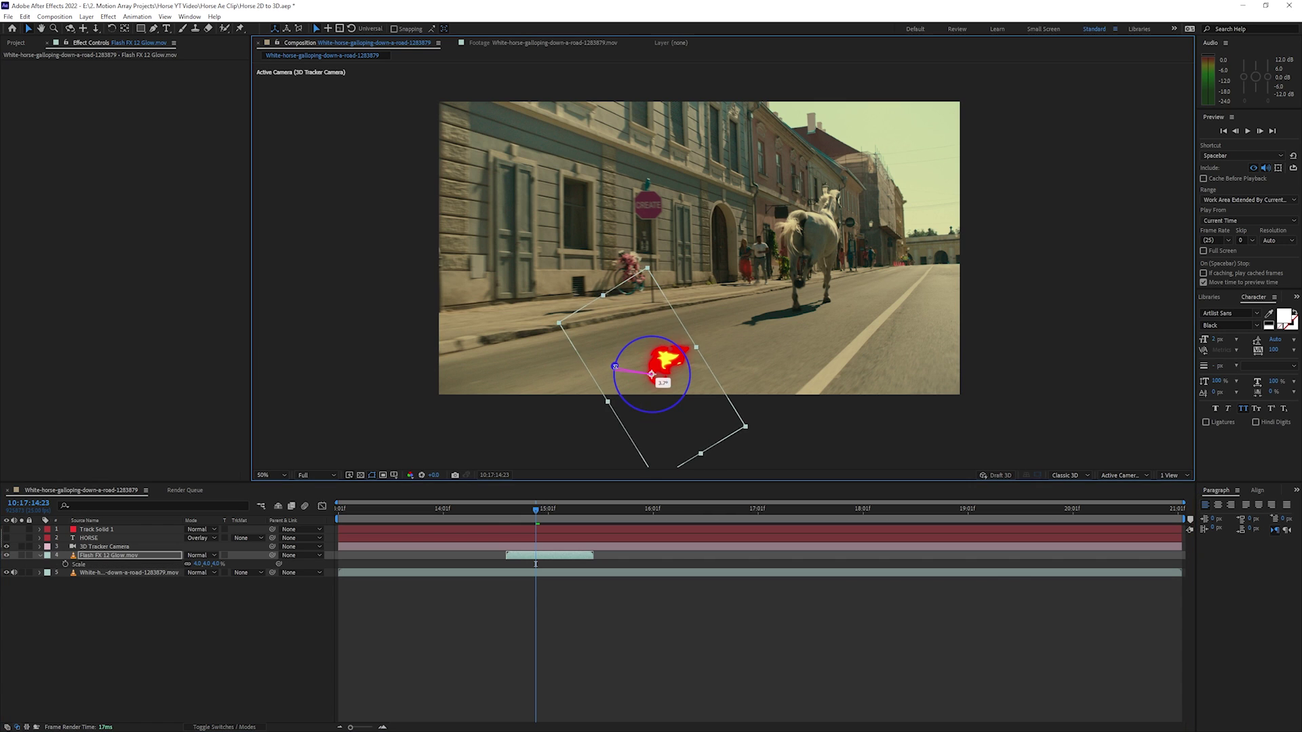
{"action": "left_click_drag", "start_coordinate": [721, 375], "coordinate": [802, 350]}
{"action": "left_click", "coordinate": [497, 515]}
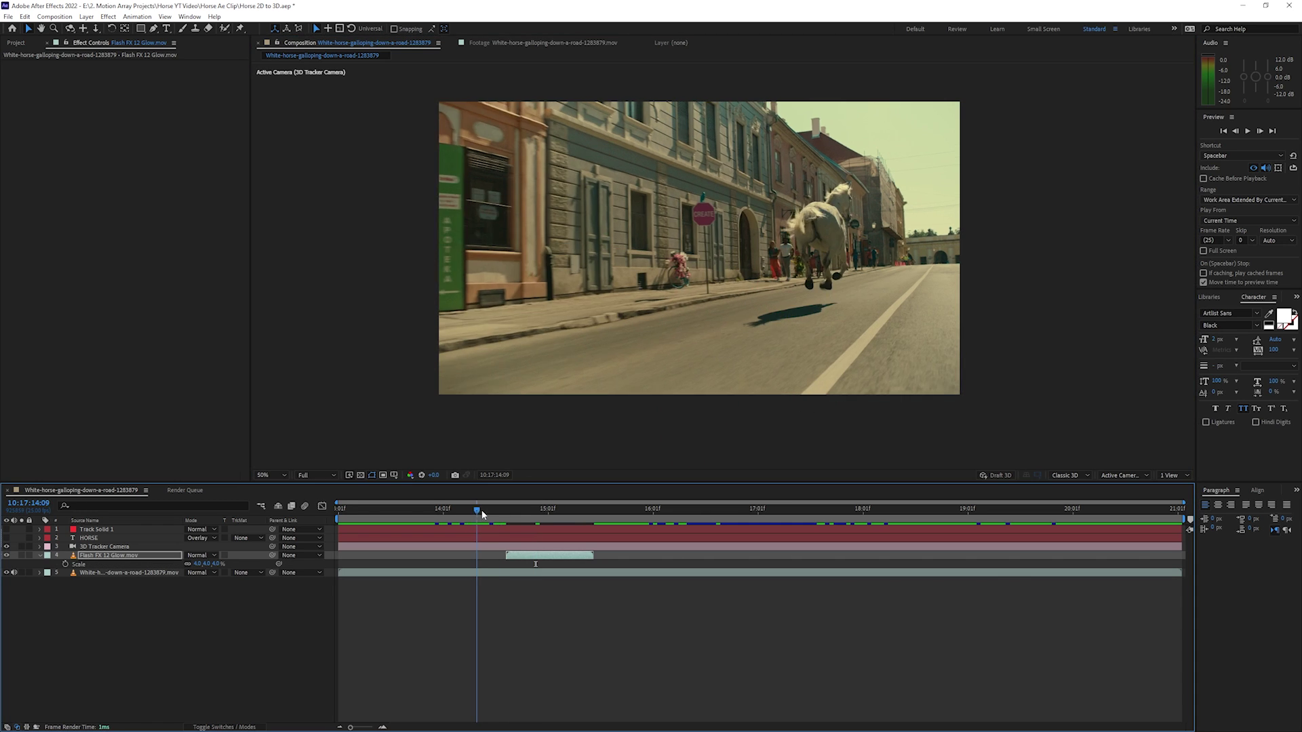
{"action": "left_click", "coordinate": [538, 621]}
{"action": "key", "text": "space"}
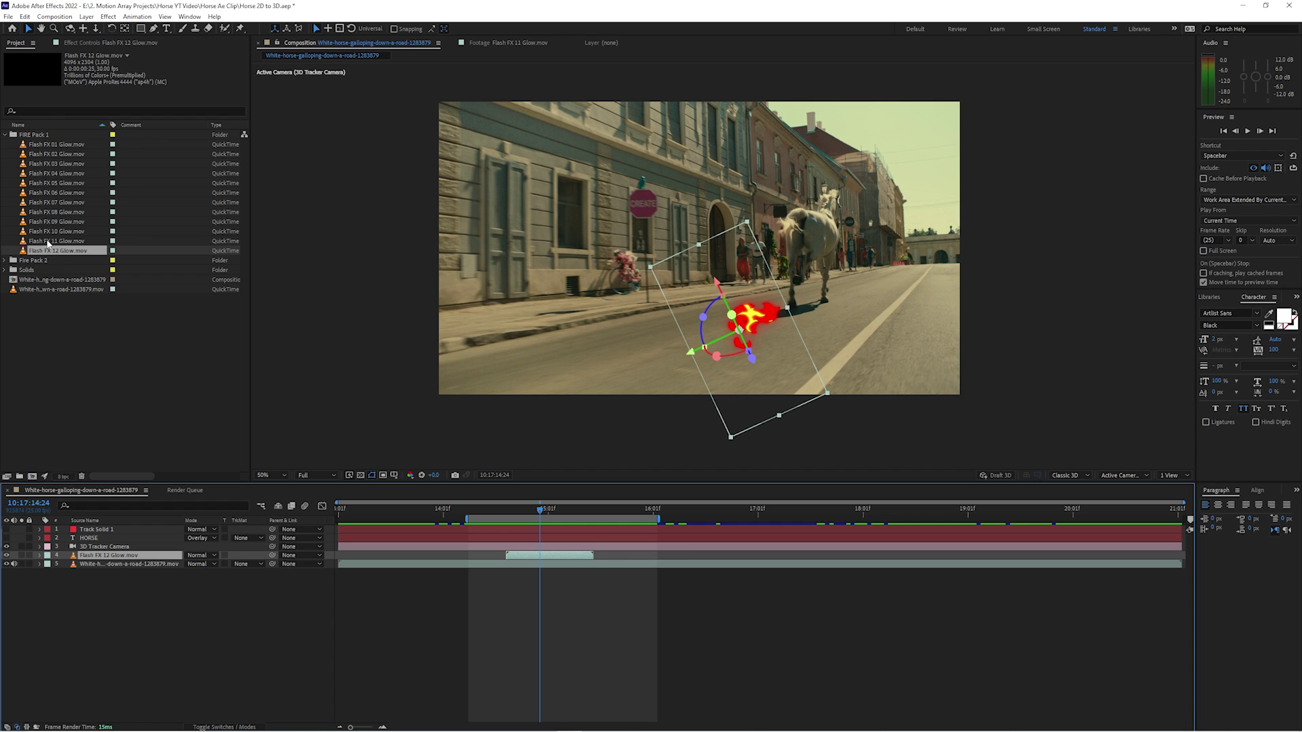
Replace the flame layer's source with Flash FX 11 Glow and preview it on the road
{"action": "left_click_drag", "start_coordinate": [48, 244], "coordinate": [732, 316]}
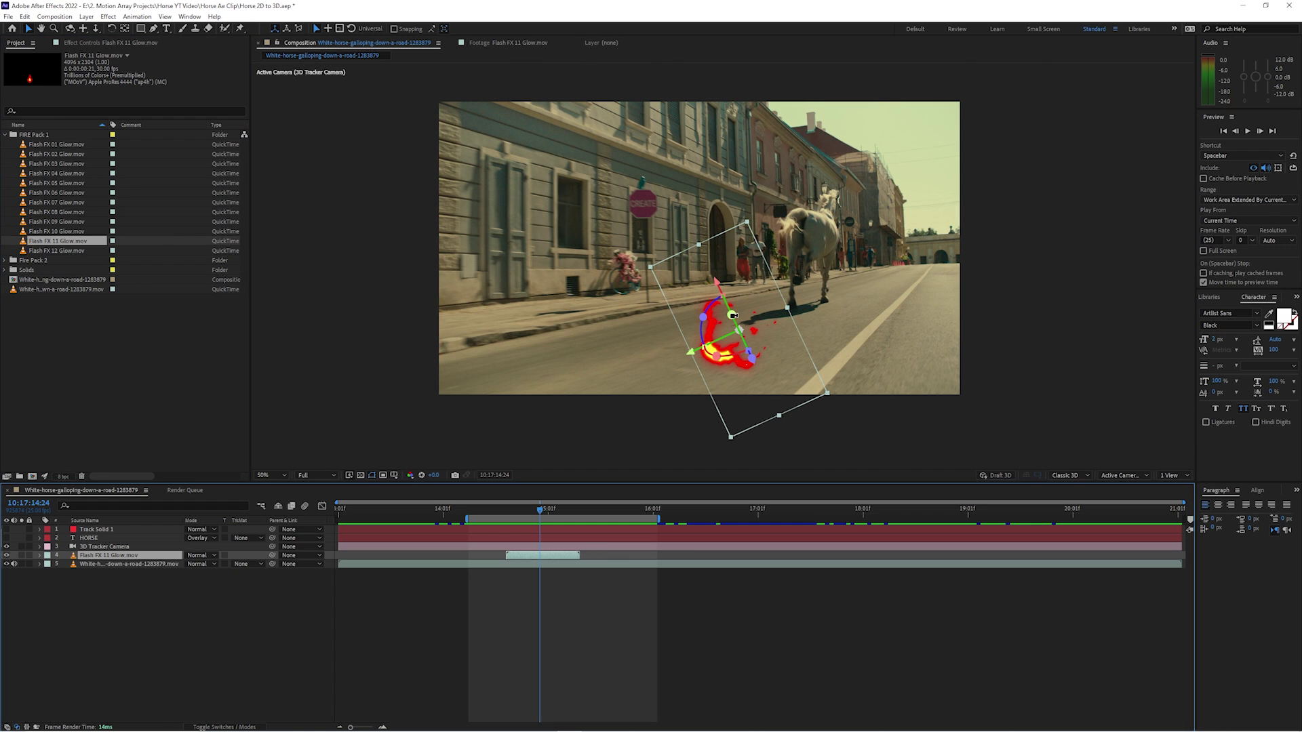
{"action": "left_click", "coordinate": [739, 642]}
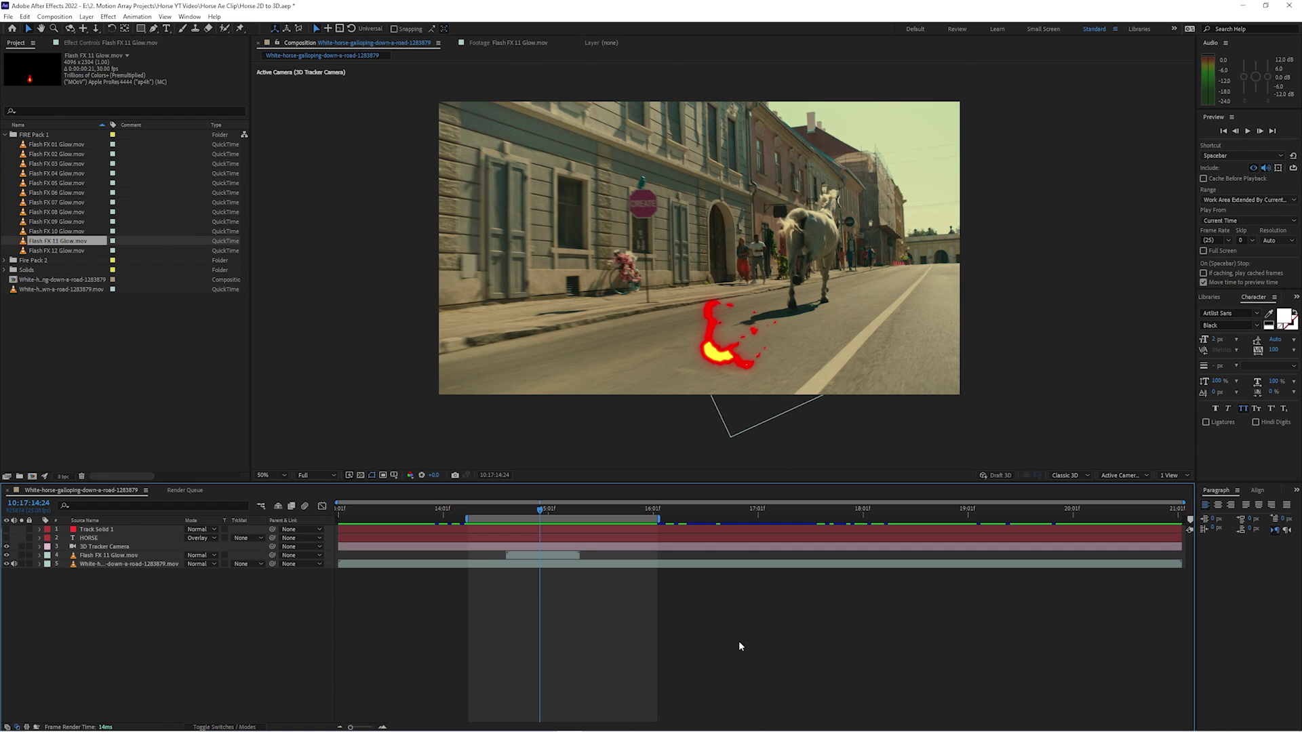
{"action": "key", "text": "space"}
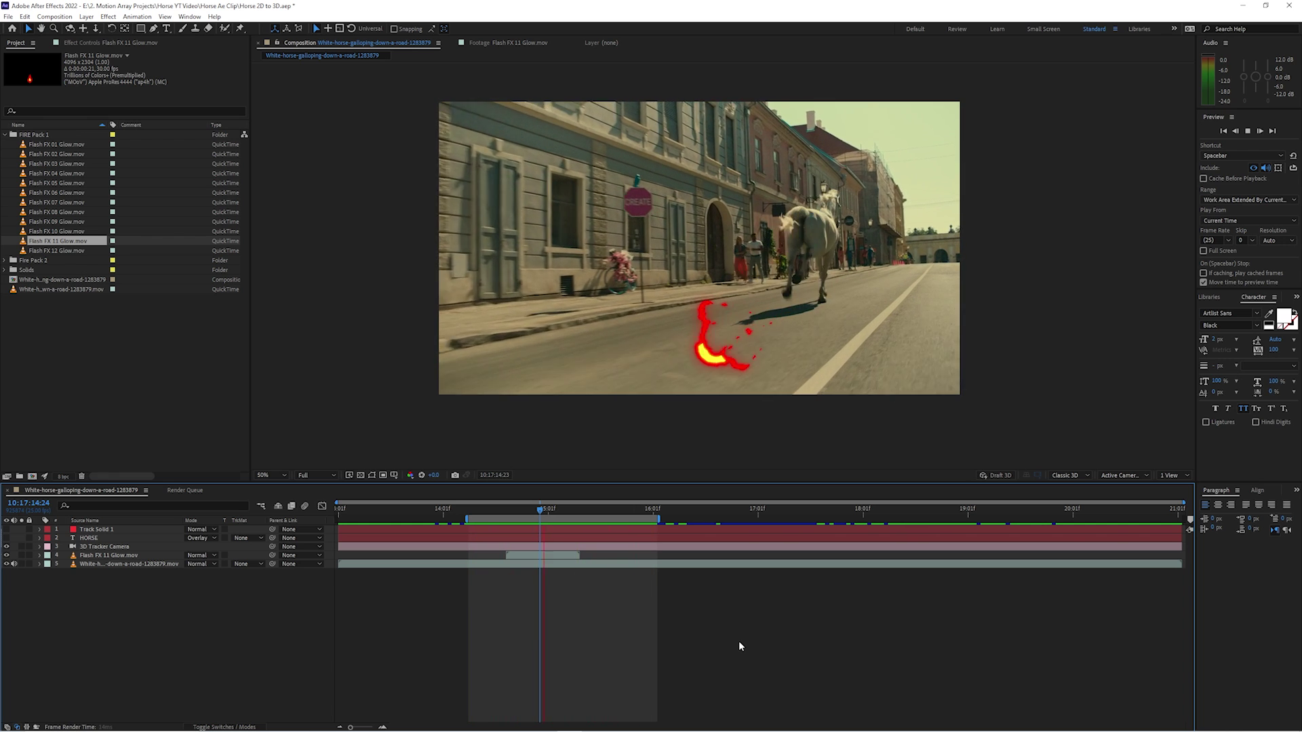
Back at frame 10:17:14:20, swap the flame layer's source back to Flash FX 12 Glow
{"action": "left_click_drag", "start_coordinate": [591, 508], "coordinate": [523, 509]}
{"action": "left_click", "coordinate": [538, 558]}
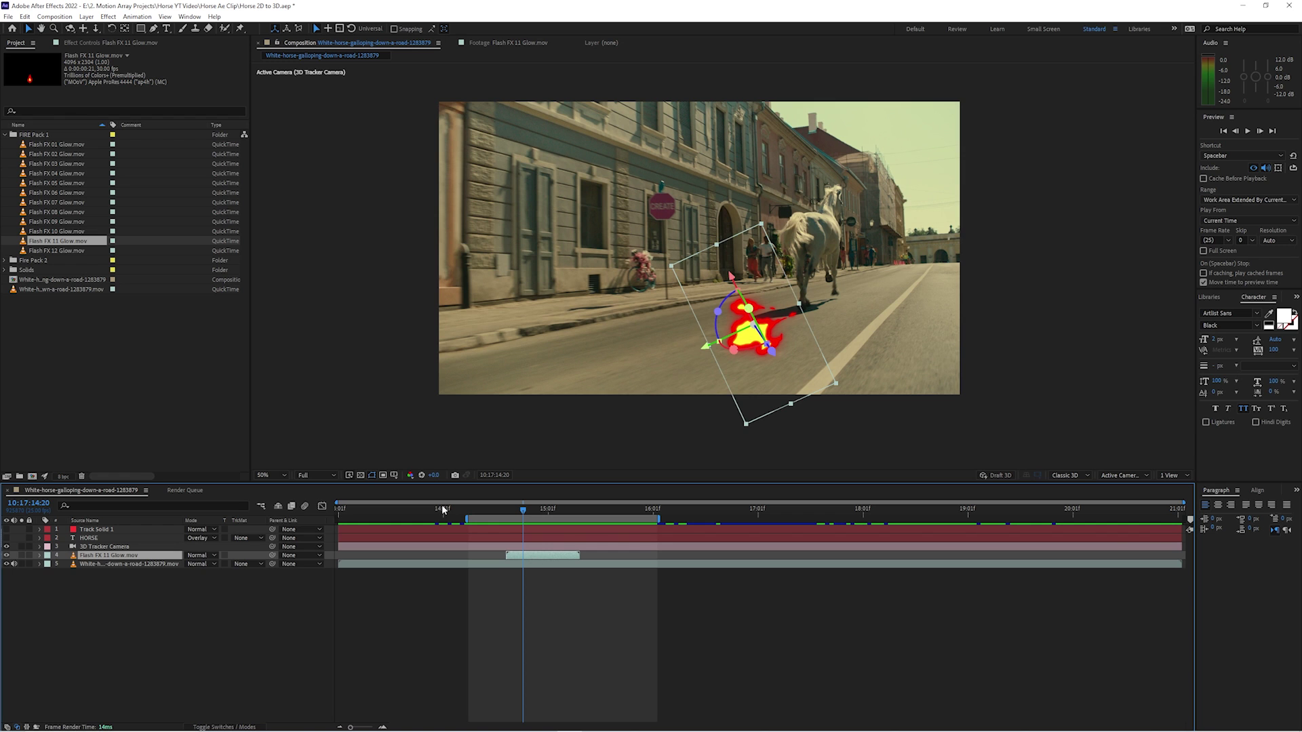
{"action": "left_click_drag", "start_coordinate": [58, 251], "coordinate": [724, 595]}
Play a preview of the flame, stopping at 10:17:15:01
{"action": "left_click", "coordinate": [728, 629]}
{"action": "key", "text": "space"}
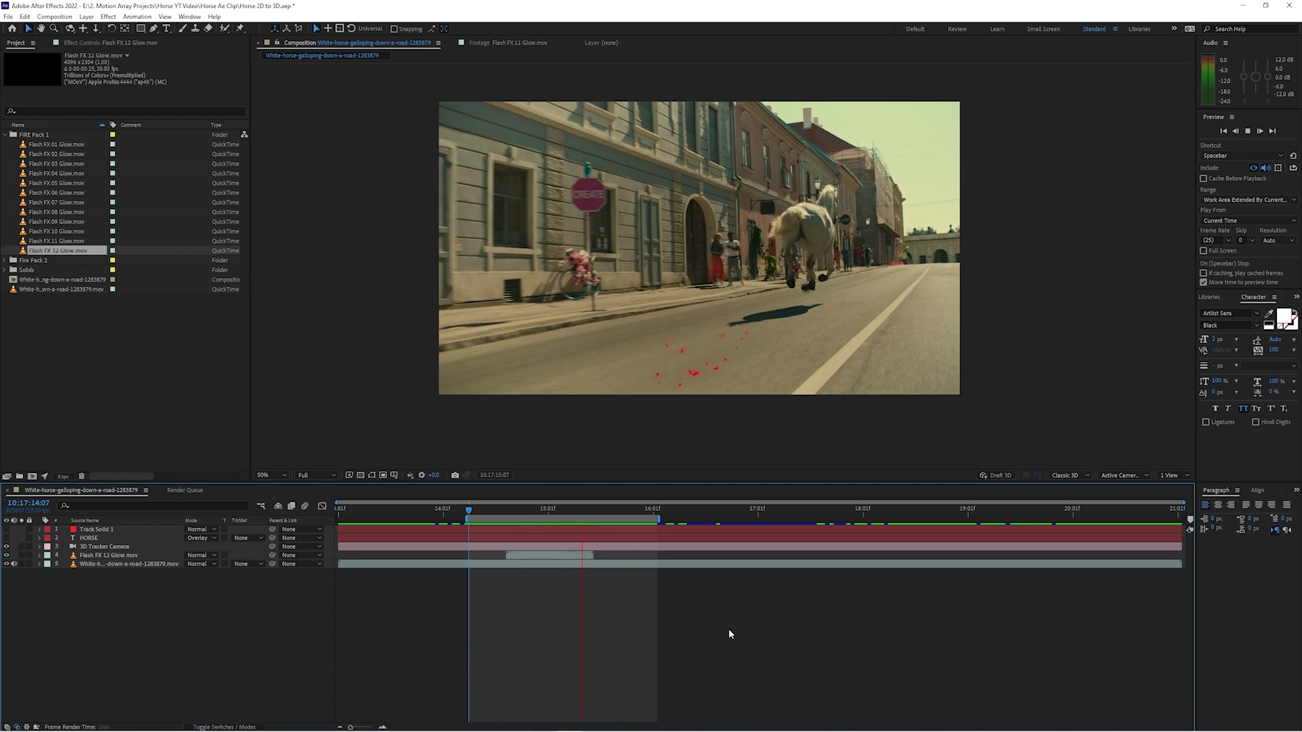
{"action": "key", "text": "space"}
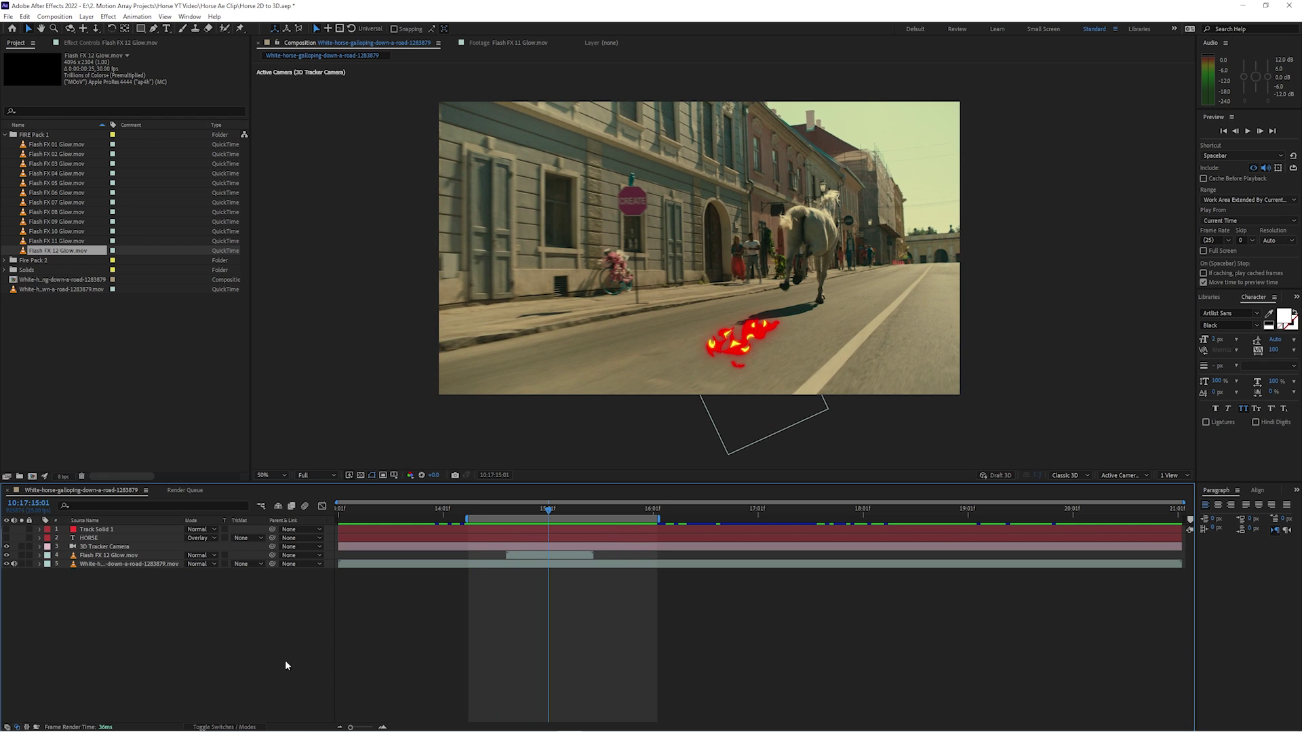
Show the timeline's layer switch columns and zoom the viewer to 200% and back to 50%
{"action": "left_click", "coordinate": [226, 727]}
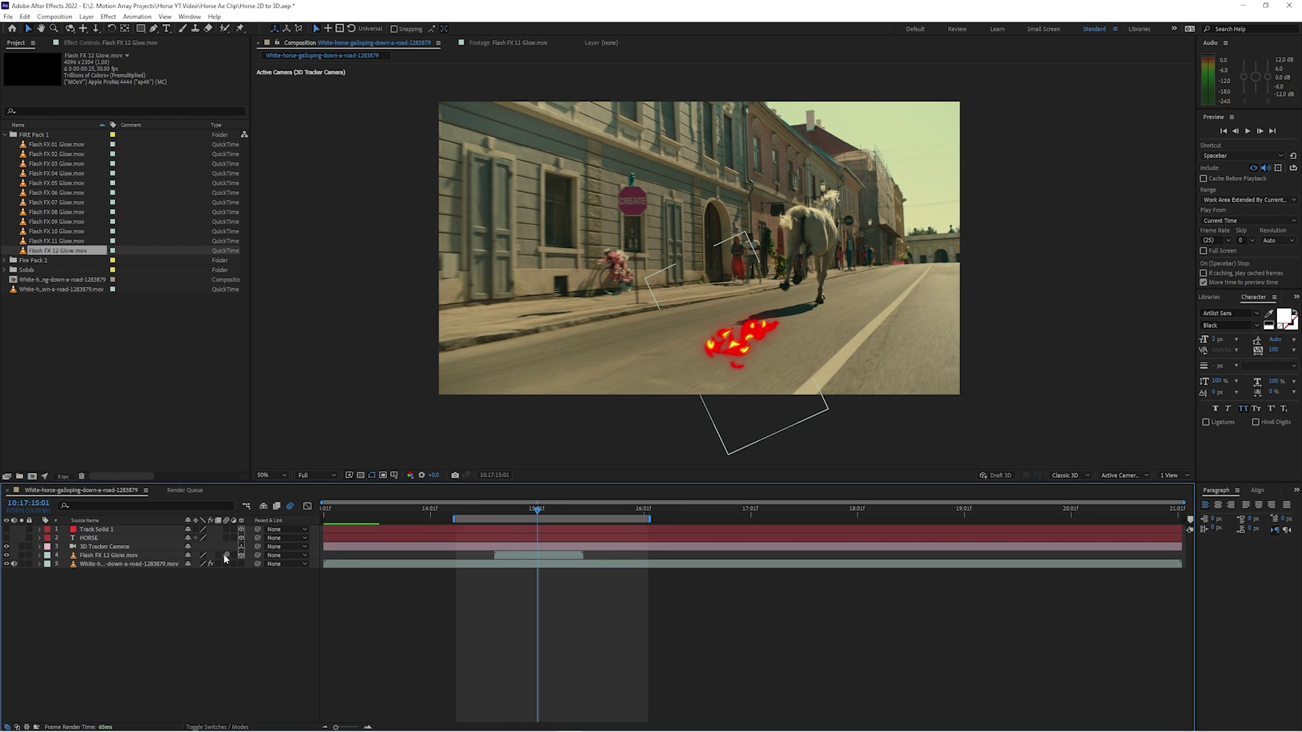
{"action": "scroll", "coordinate": [780, 346], "scroll_direction": "up", "scroll_amount": 4}
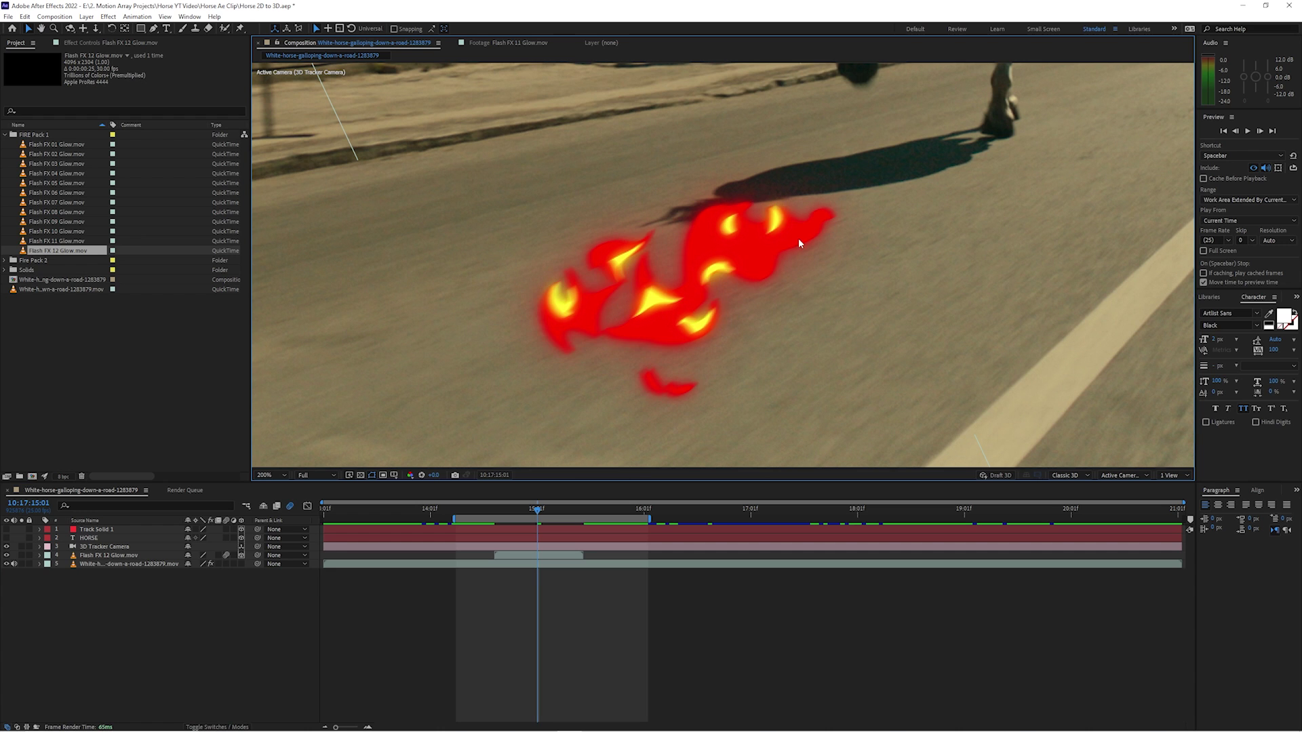
{"action": "scroll", "coordinate": [308, 454], "scroll_direction": "down", "scroll_amount": 4}
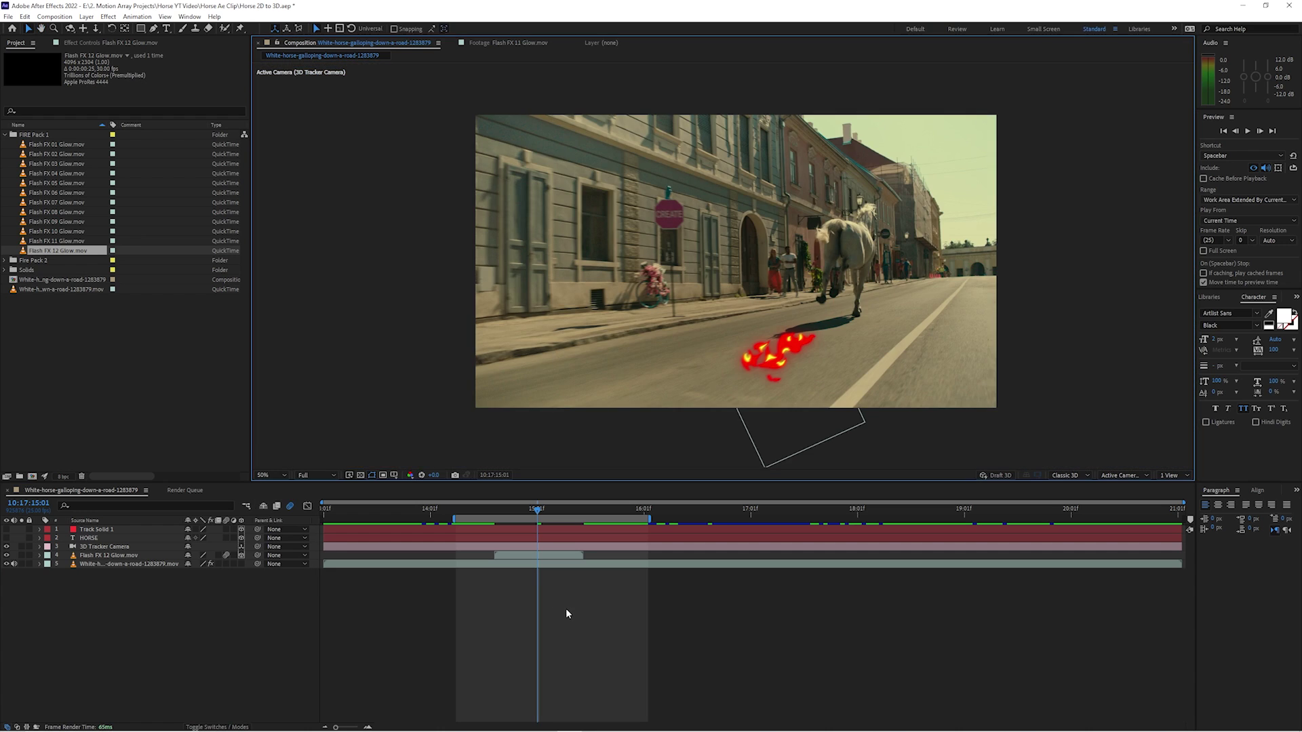
{"action": "left_click", "coordinate": [566, 610]}
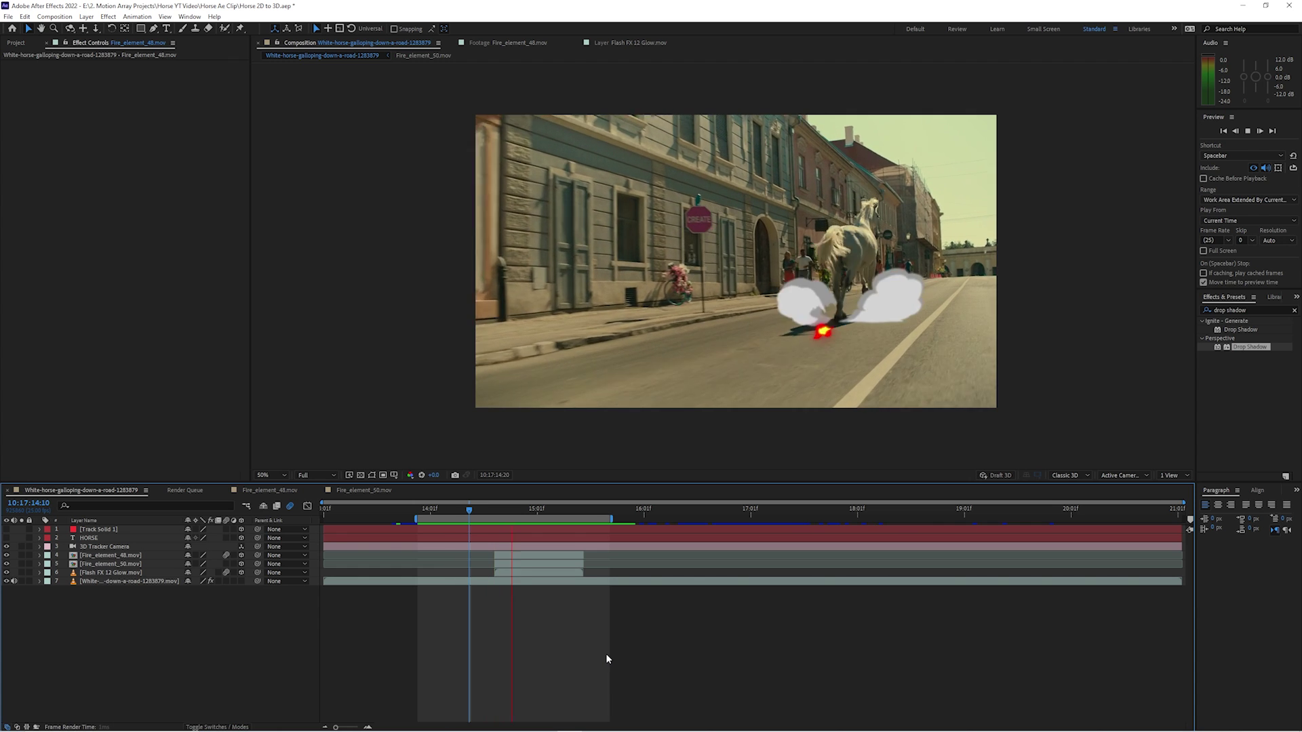
Add a Drop Shadow effect to the Fire_element_48 smoke layer and preview the result
{"action": "key", "text": "space"}
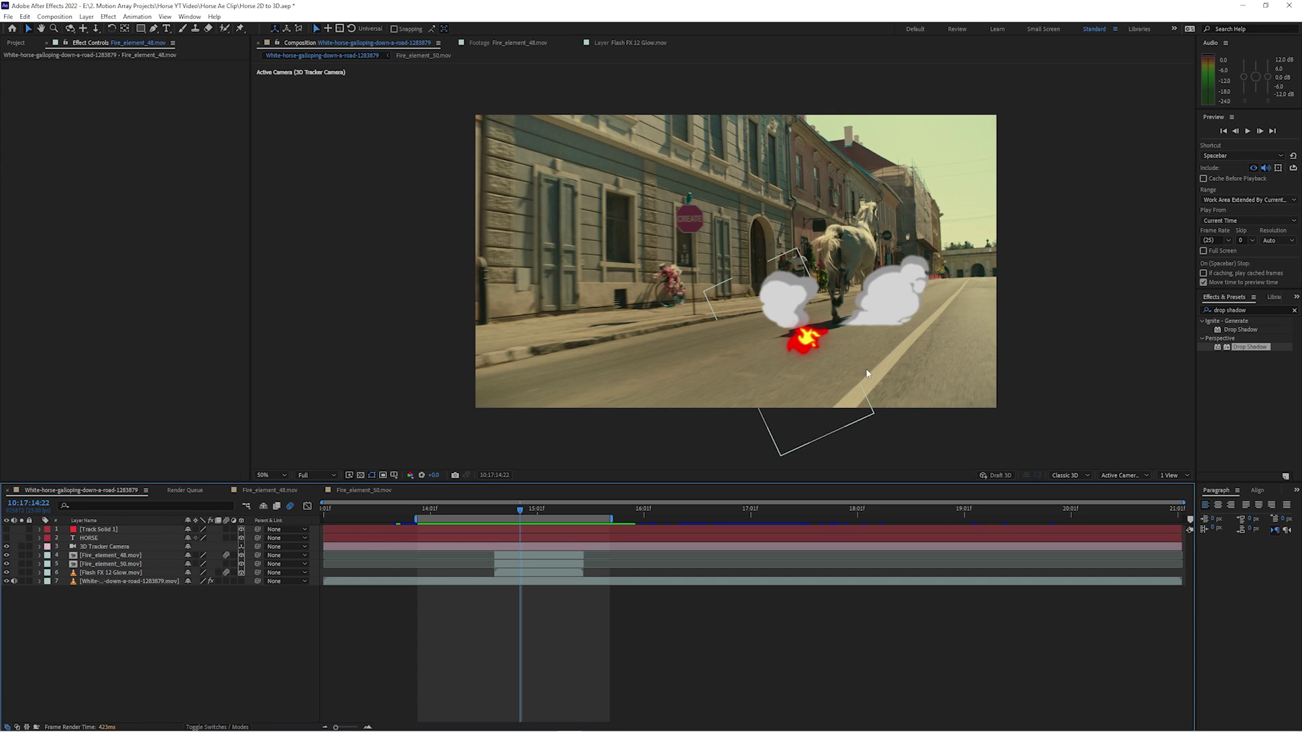
{"action": "left_click_drag", "start_coordinate": [1238, 353], "coordinate": [540, 562]}
{"action": "key", "text": "space"}
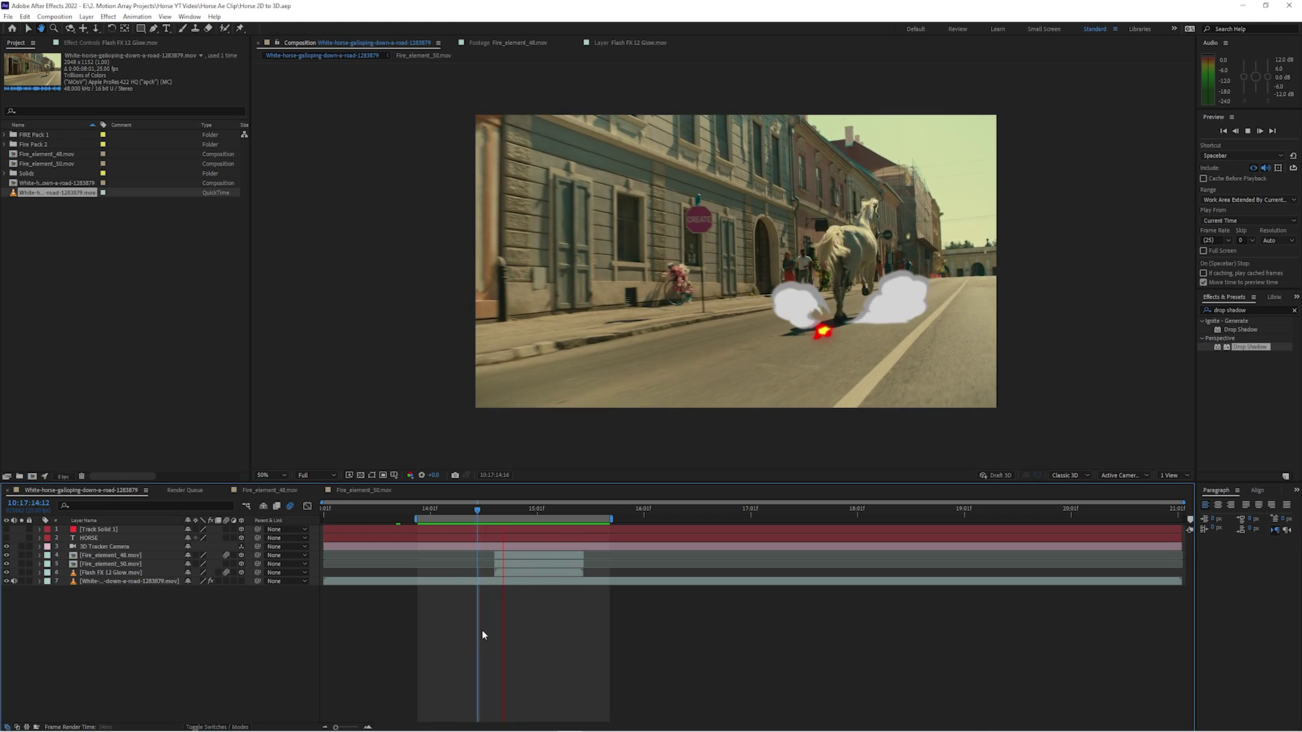
Duplicate the Fire_element_50 smoke layer at frame 10:17:14:21
{"action": "left_click", "coordinate": [513, 510]}
{"action": "left_click_drag", "start_coordinate": [514, 510], "coordinate": [516, 510]}
{"action": "left_click", "coordinate": [535, 564]}
{"action": "key", "text": "ctrl+d"}
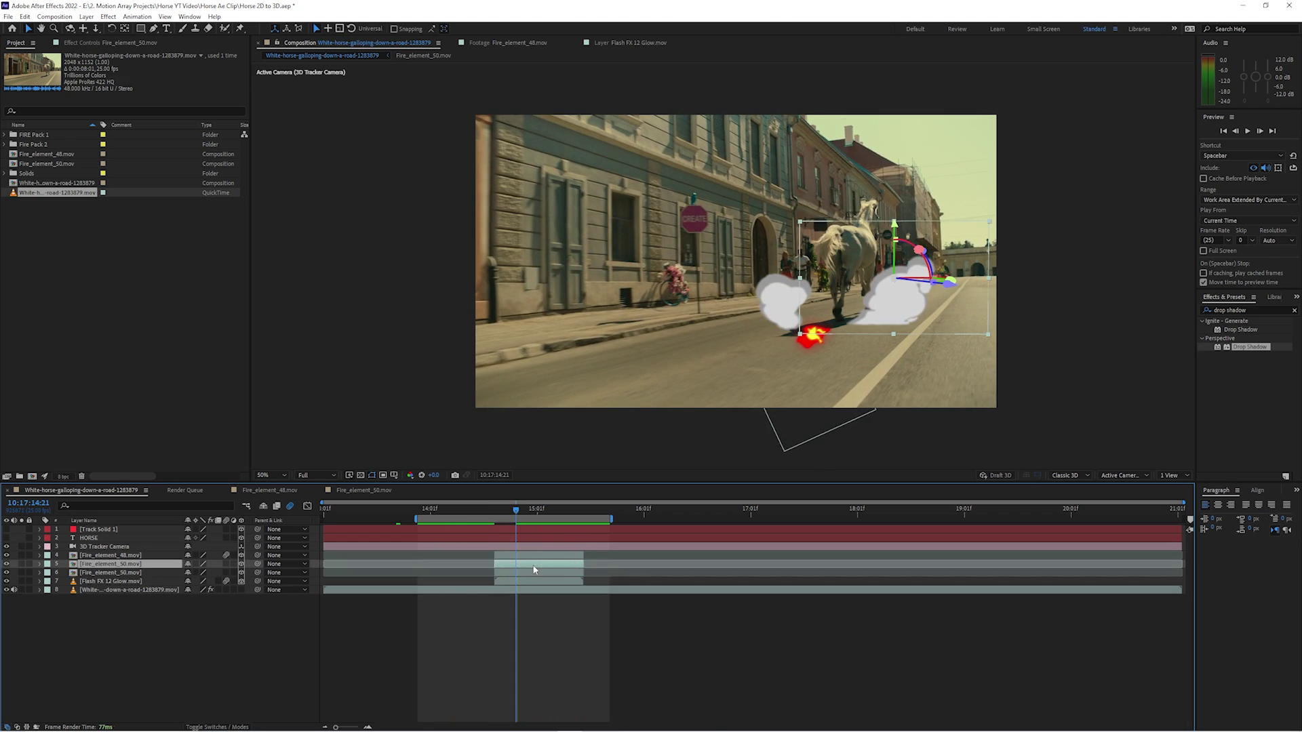
Rotate the copy about 79° on X to lie flat, move it right and down, then preview
{"action": "left_click_drag", "start_coordinate": [923, 255], "coordinate": [928, 316]}
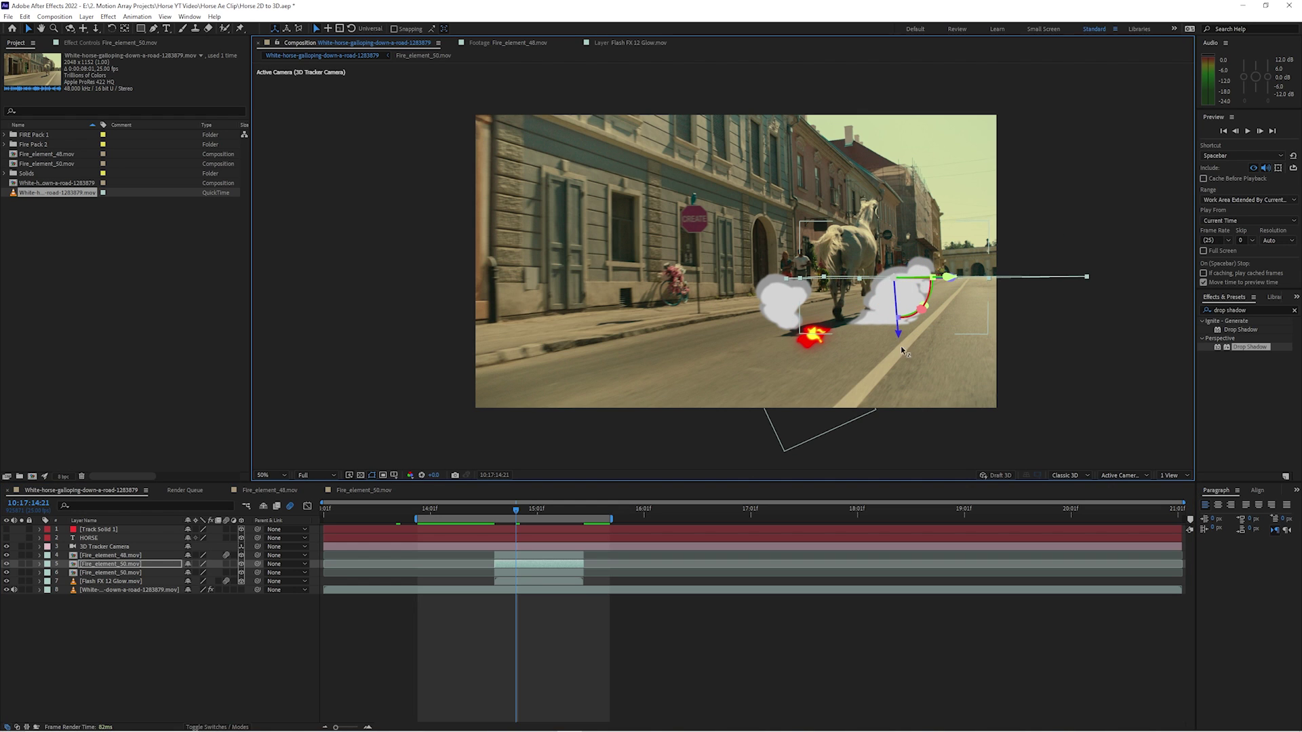
{"action": "left_click_drag", "start_coordinate": [909, 406], "coordinate": [912, 346]}
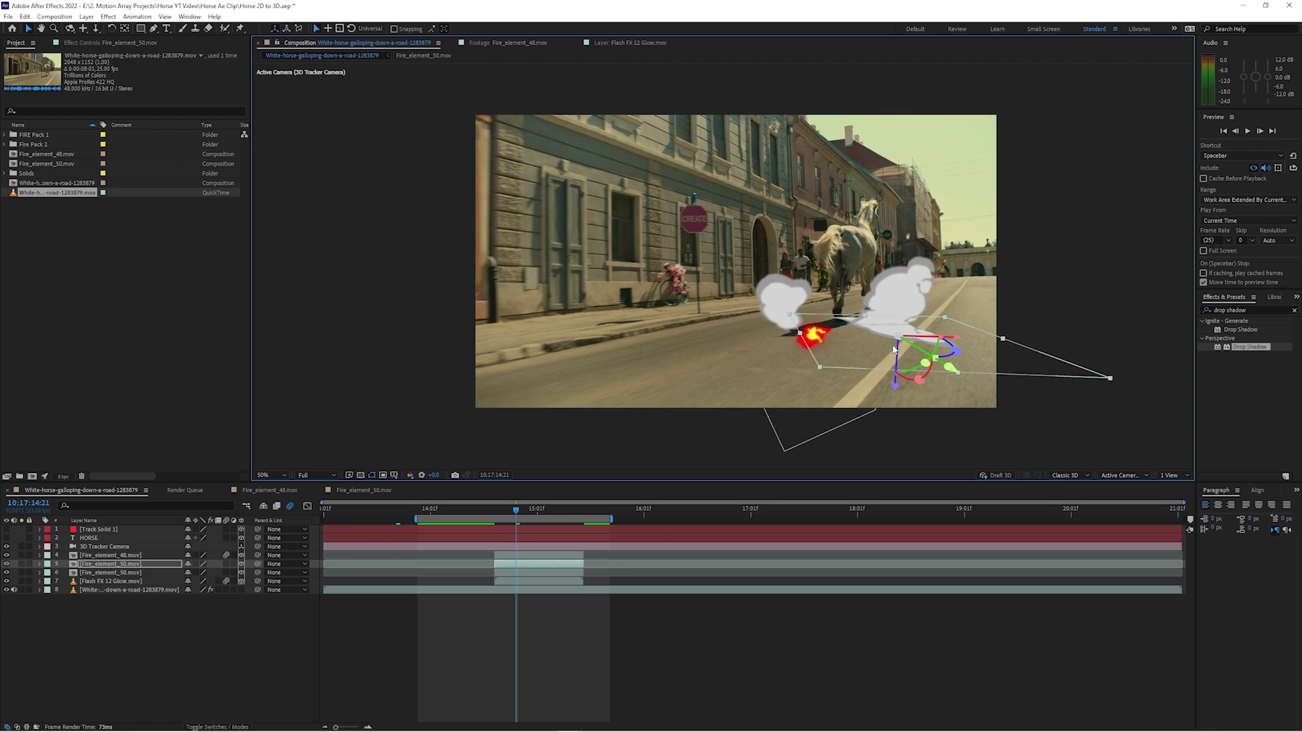
{"action": "left_click_drag", "start_coordinate": [897, 343], "coordinate": [896, 342]}
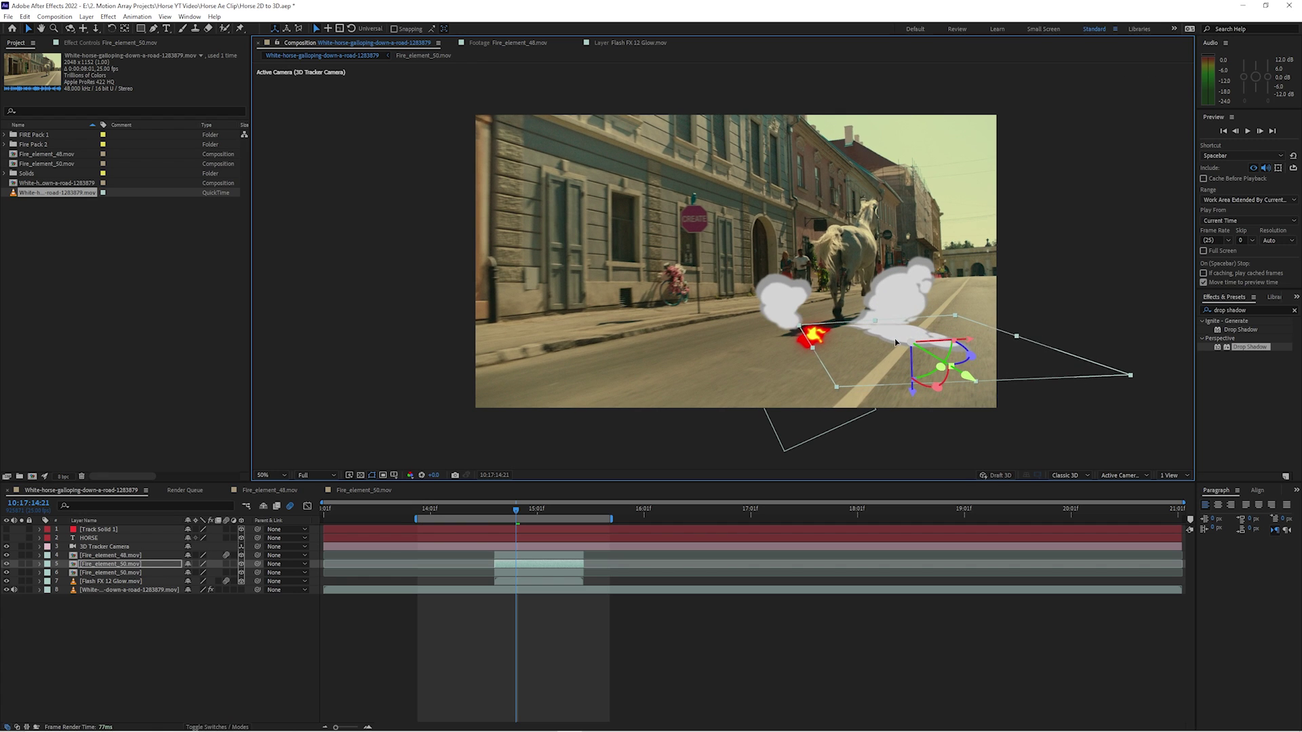
{"action": "left_click", "coordinate": [600, 657]}
{"action": "key", "text": "space"}
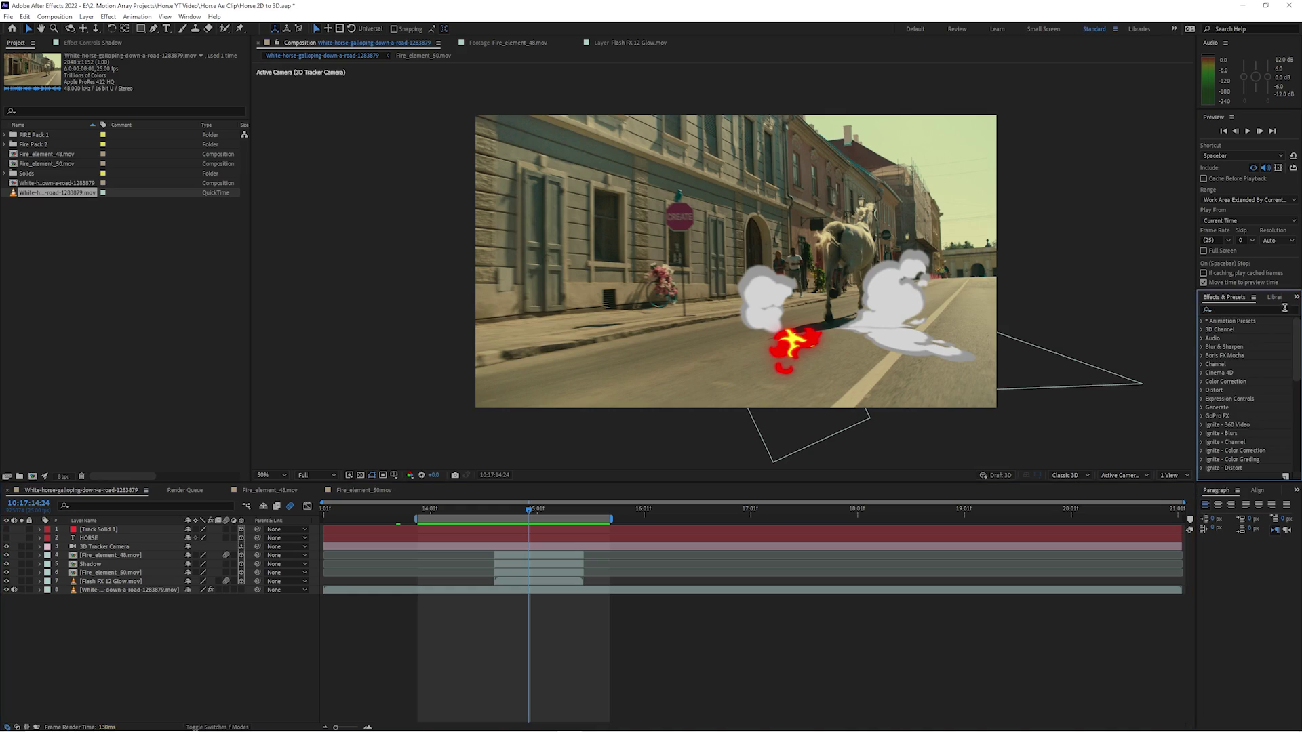
Apply the Lumetri Color effect to the Shadow layer
{"action": "type", "text": "lumetri"}
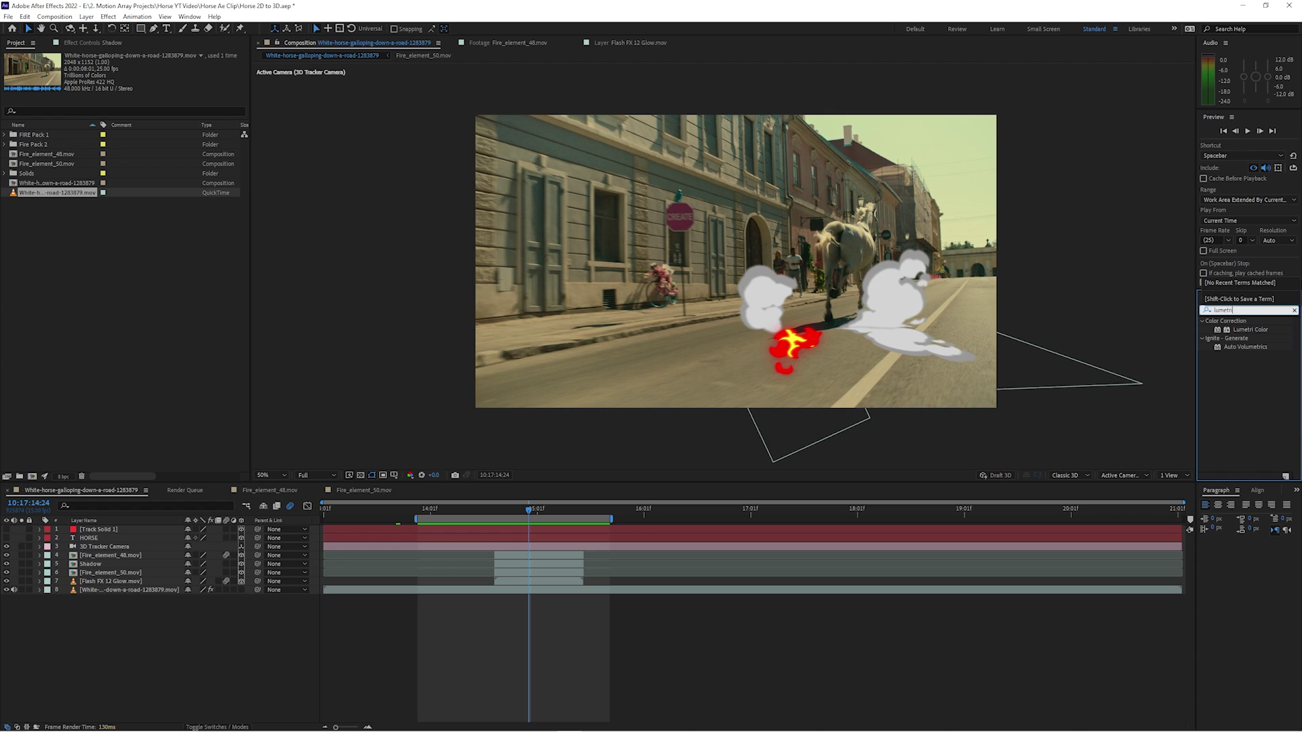
{"action": "left_click", "coordinate": [1262, 331]}
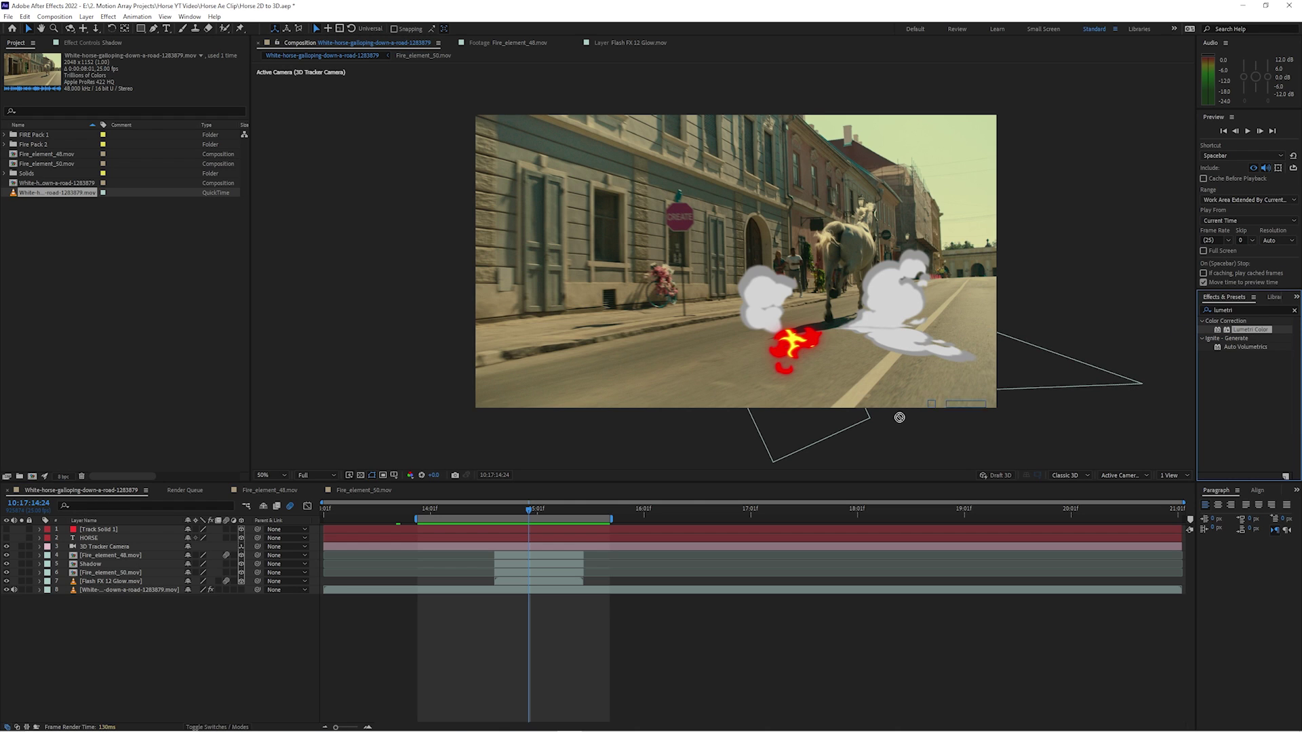
{"action": "left_click_drag", "start_coordinate": [524, 552], "coordinate": [513, 566]}
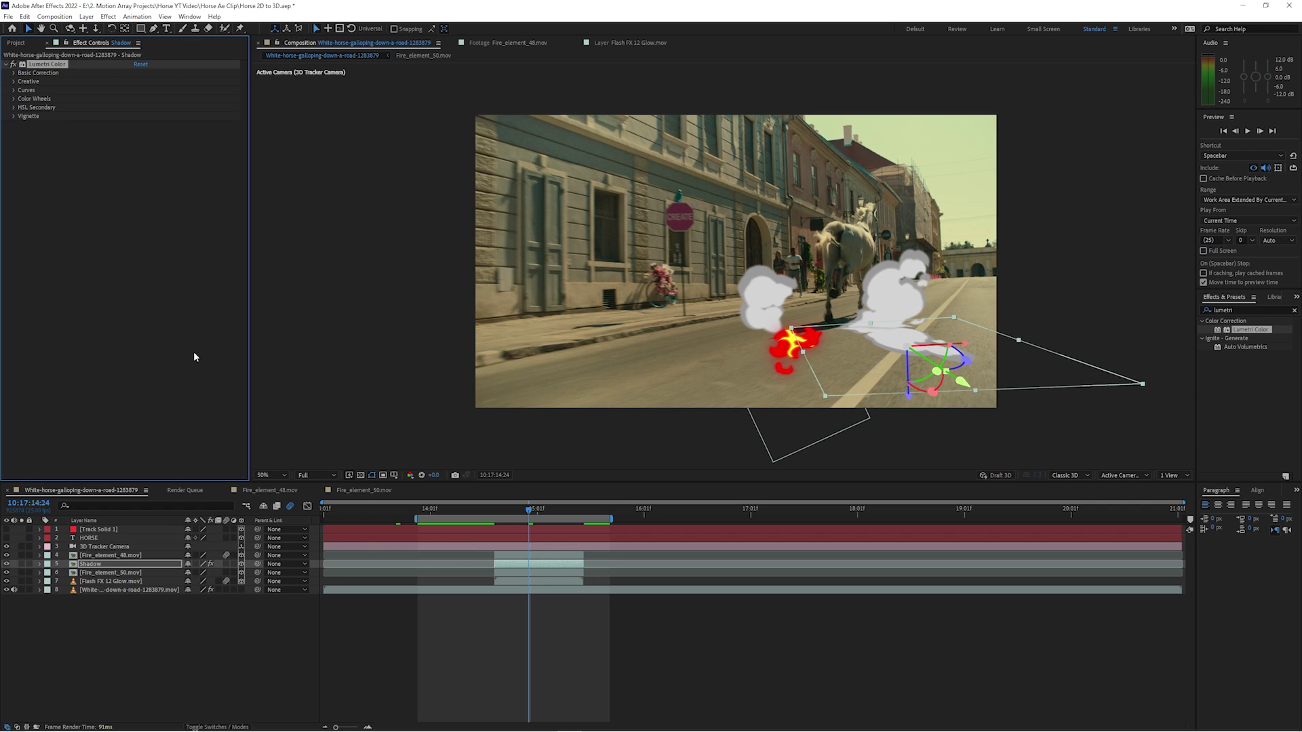
Pull the Lumetri RGB curve's top-right point down to darken the ground shadow
{"action": "left_click", "coordinate": [13, 91]}
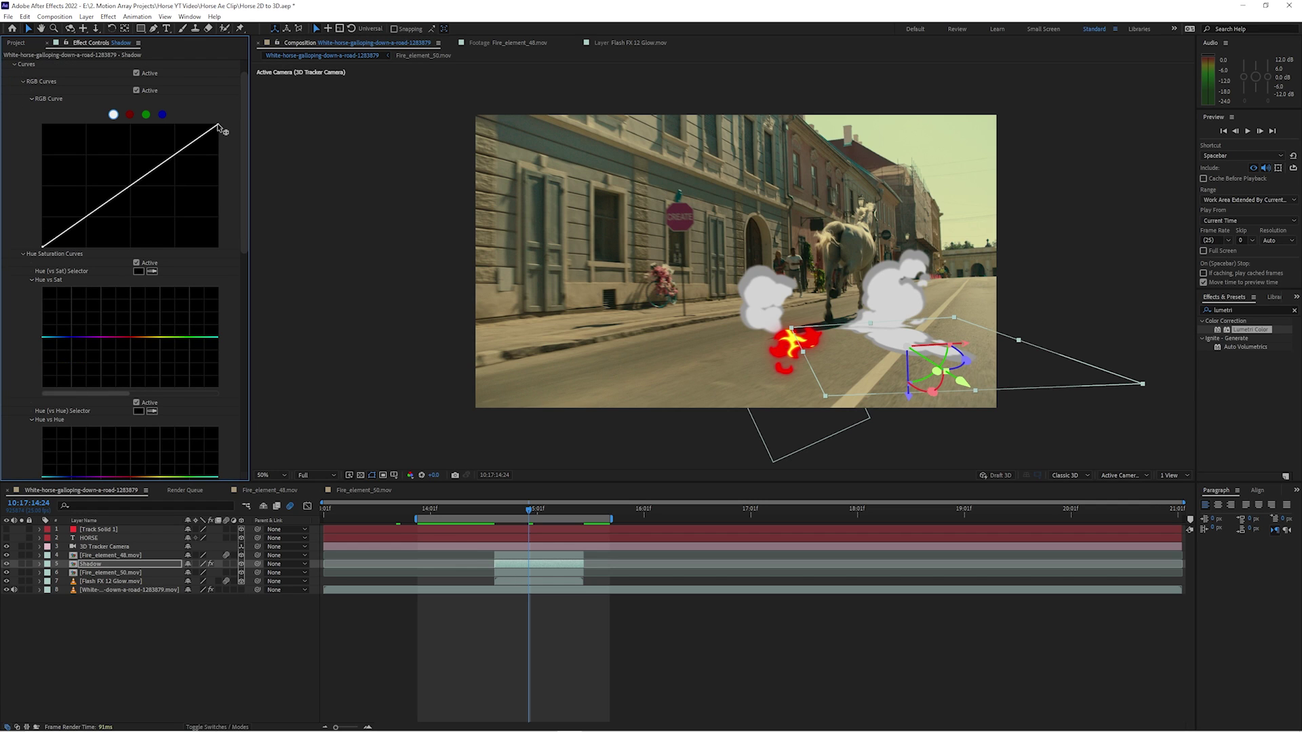
{"action": "left_click_drag", "start_coordinate": [217, 125], "coordinate": [231, 237]}
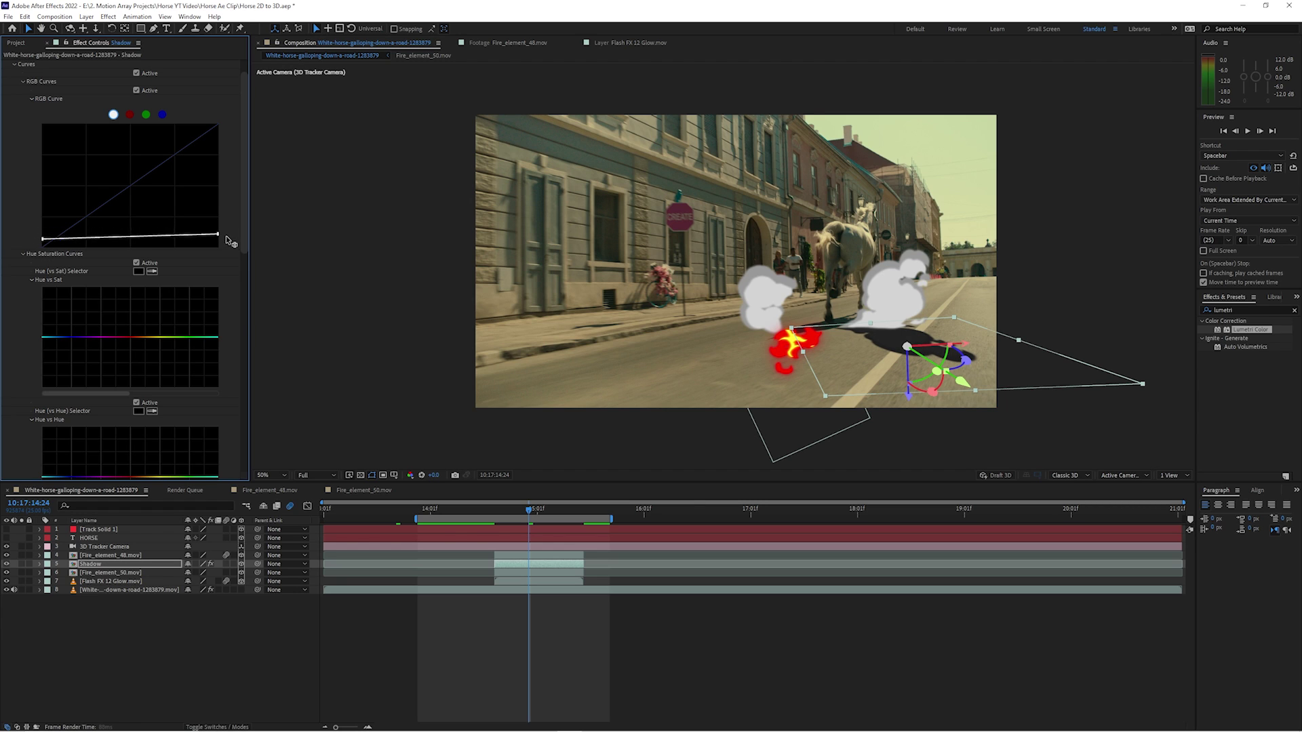
{"action": "left_click_drag", "start_coordinate": [232, 244], "coordinate": [233, 234]}
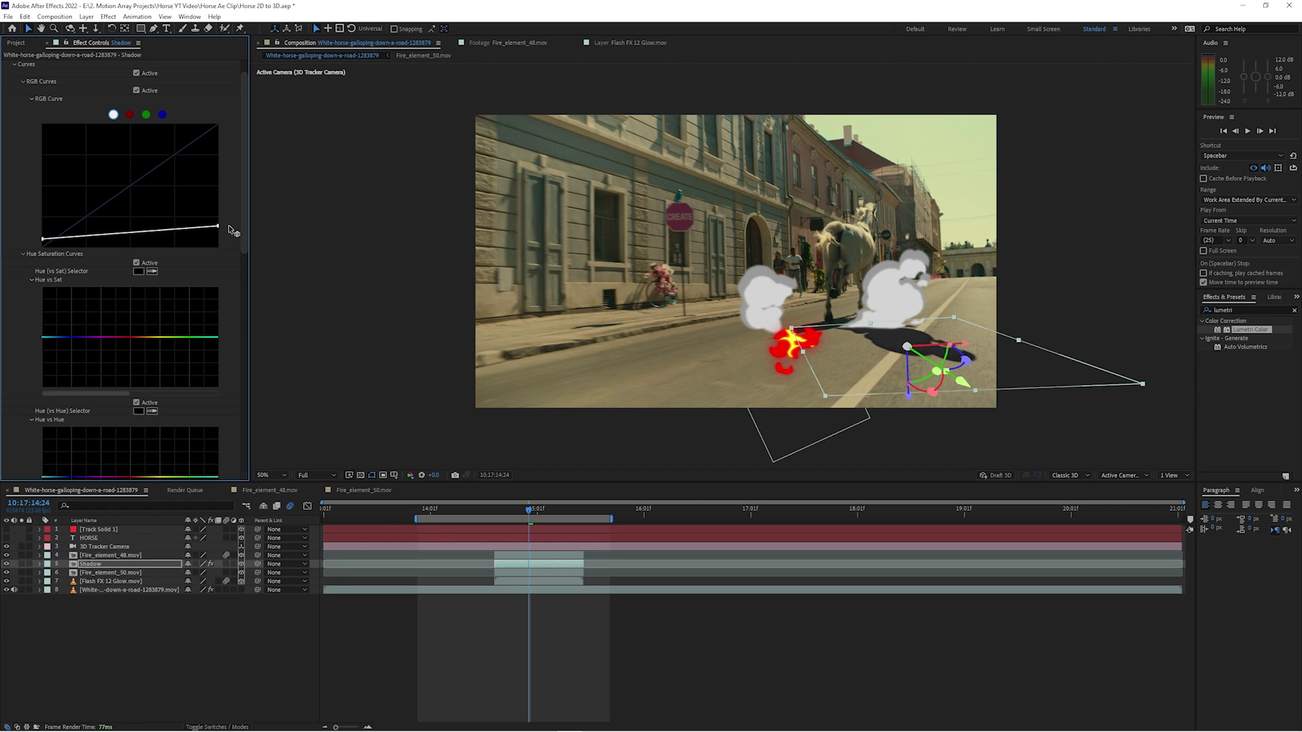
{"action": "scroll", "coordinate": [683, 298], "scroll_direction": "up", "scroll_amount": 4}
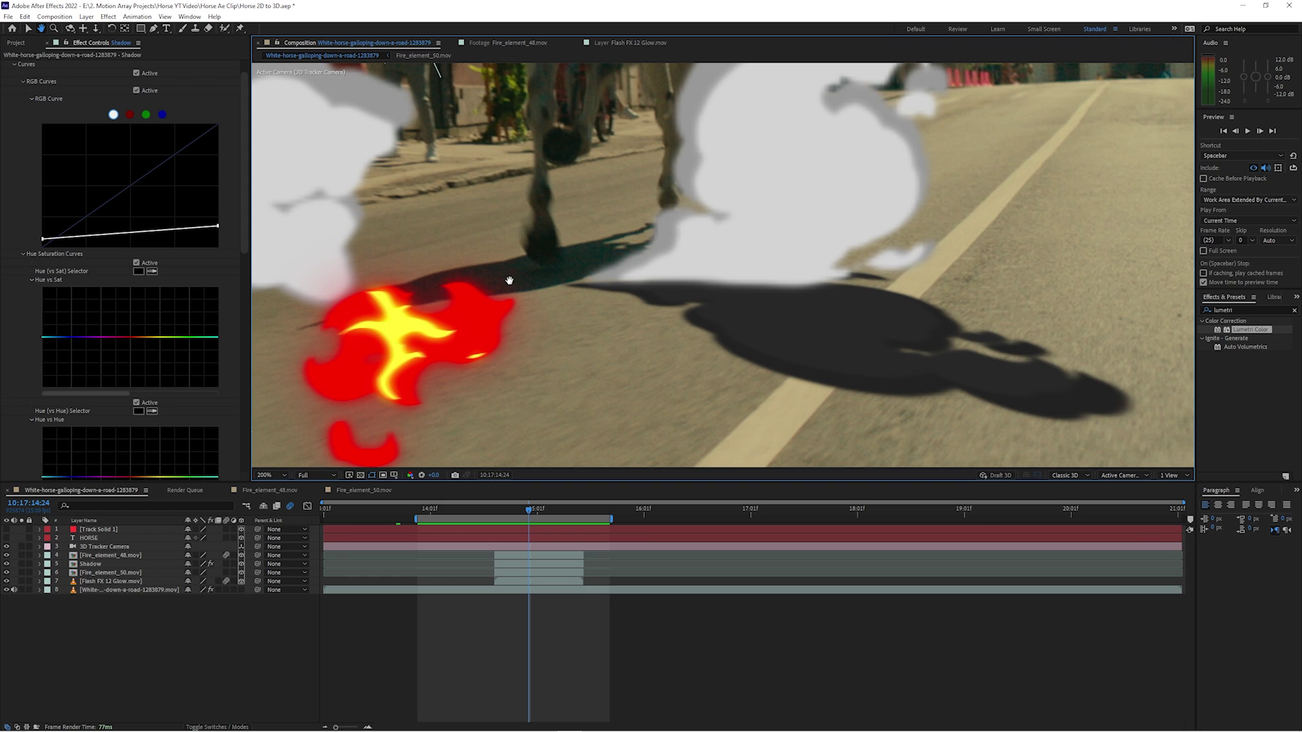
Lower the Shadow layer's Lumetri Temperature and set Tint to about -81 for a cooler green cast
{"action": "scroll", "coordinate": [509, 280], "scroll_direction": "down", "scroll_amount": 2}
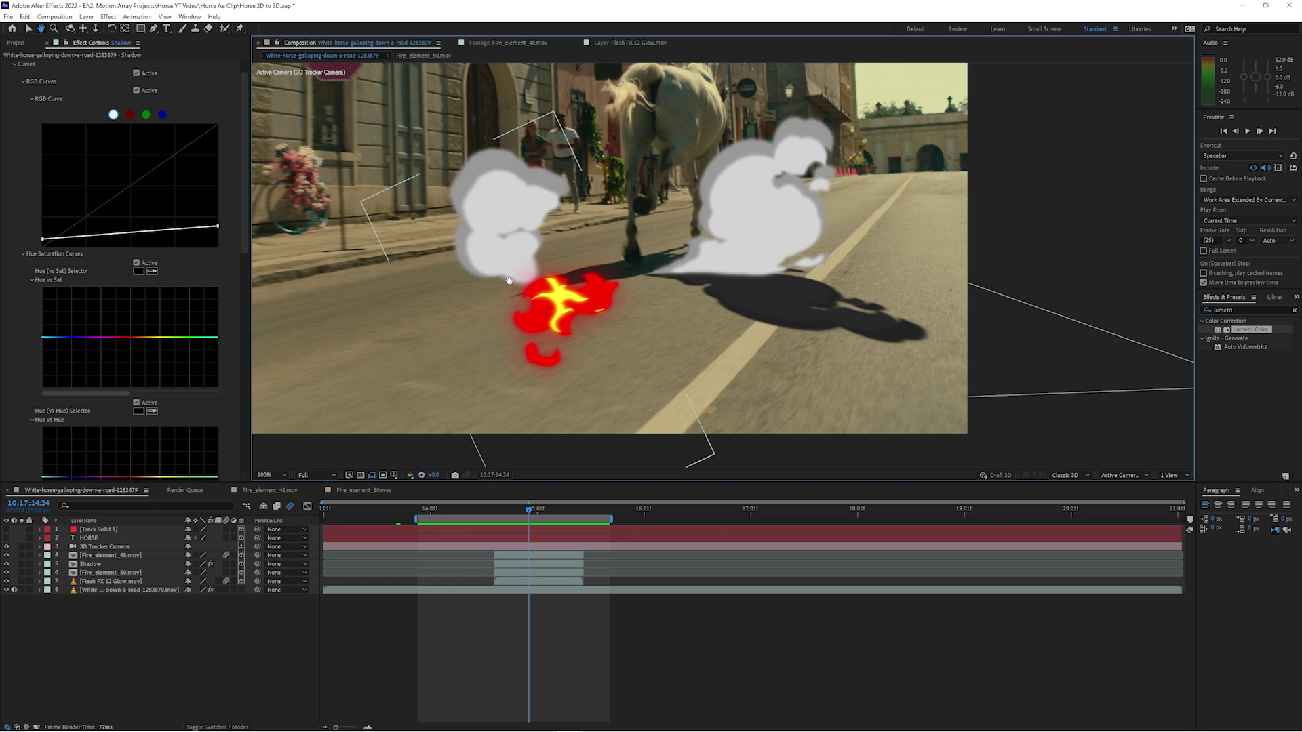
{"action": "mouse_move", "coordinate": [681, 302]}
{"action": "left_mouse_down"}
{"action": "mouse_move", "coordinate": [704, 328]}
{"action": "mouse_move", "coordinate": [691, 314]}
{"action": "left_mouse_up"}
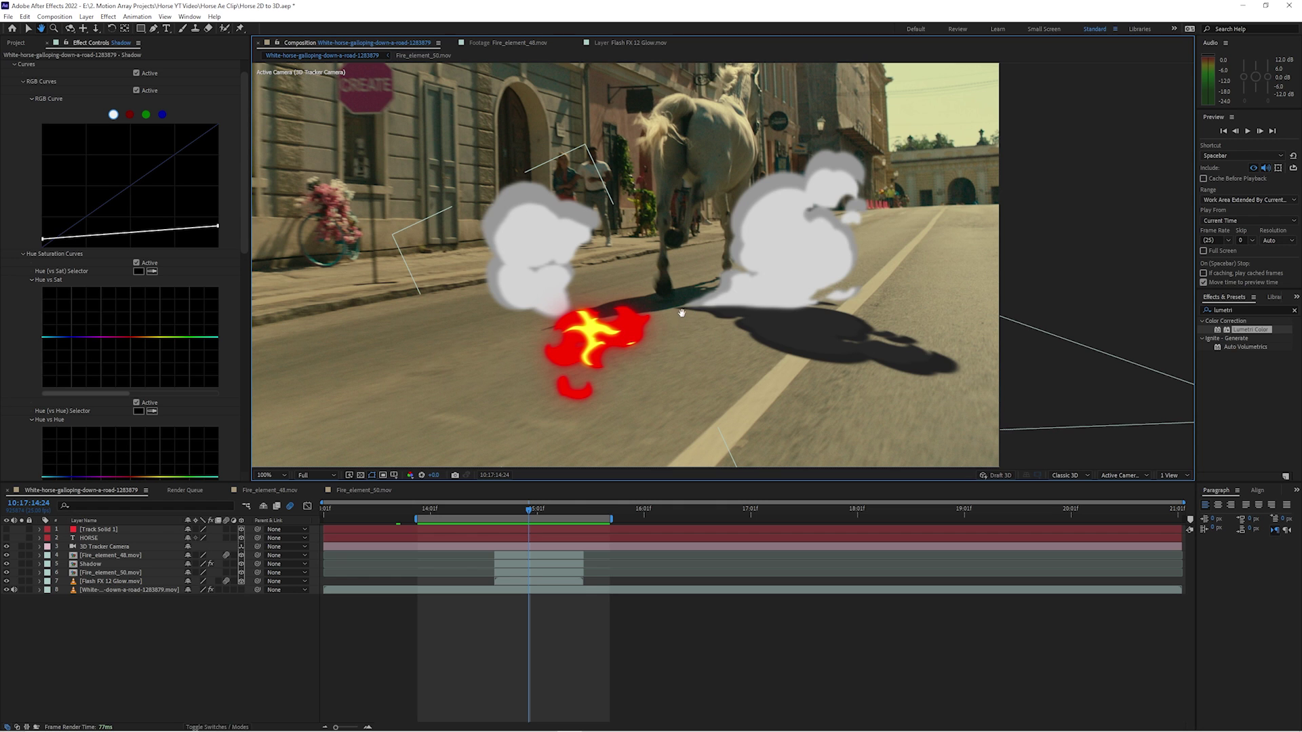
{"action": "scroll", "coordinate": [682, 313], "scroll_direction": "up", "scroll_amount": 2}
{"action": "left_click_drag", "start_coordinate": [750, 360], "coordinate": [619, 259]}
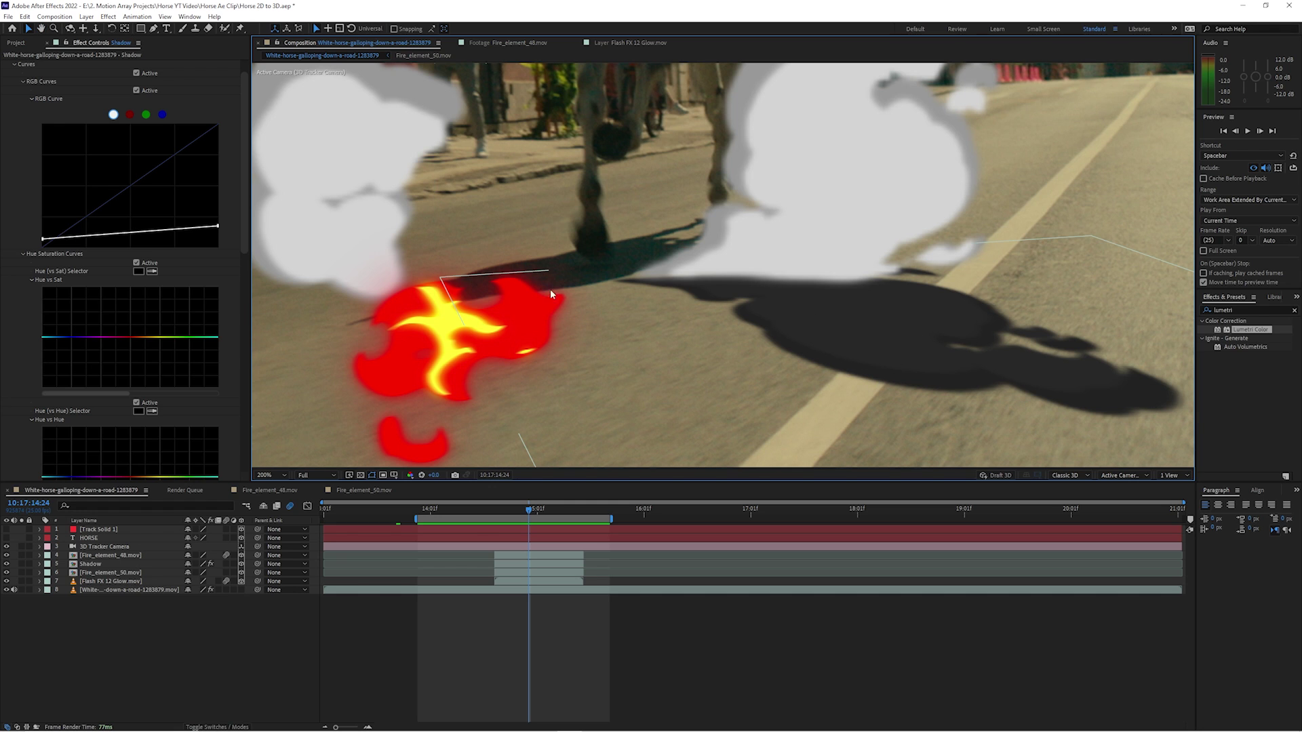
{"action": "scroll", "coordinate": [245, 102], "scroll_direction": "up", "scroll_amount": 1}
{"action": "left_click", "coordinate": [14, 74]}
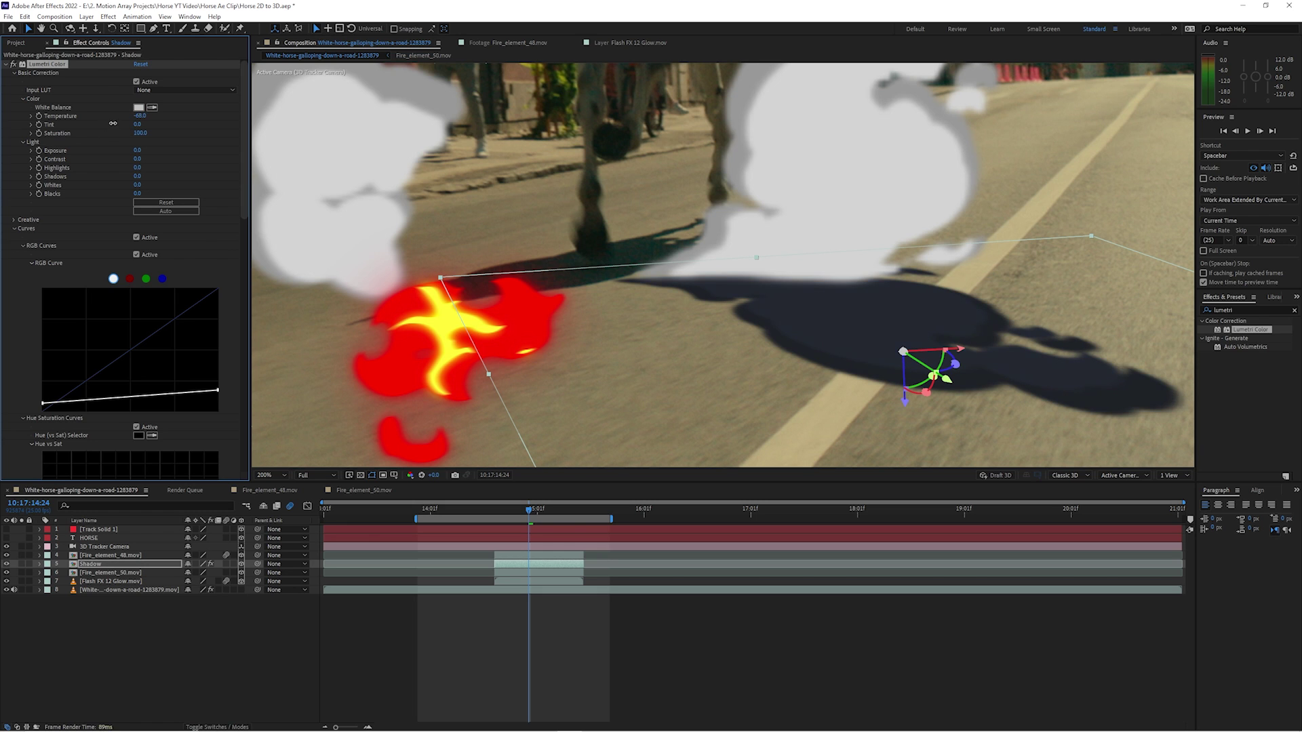
{"action": "left_click_drag", "start_coordinate": [112, 124], "coordinate": [93, 124]}
{"action": "left_click", "coordinate": [723, 657]}
{"action": "scroll", "coordinate": [478, 351], "scroll_direction": "down", "scroll_amount": 2}
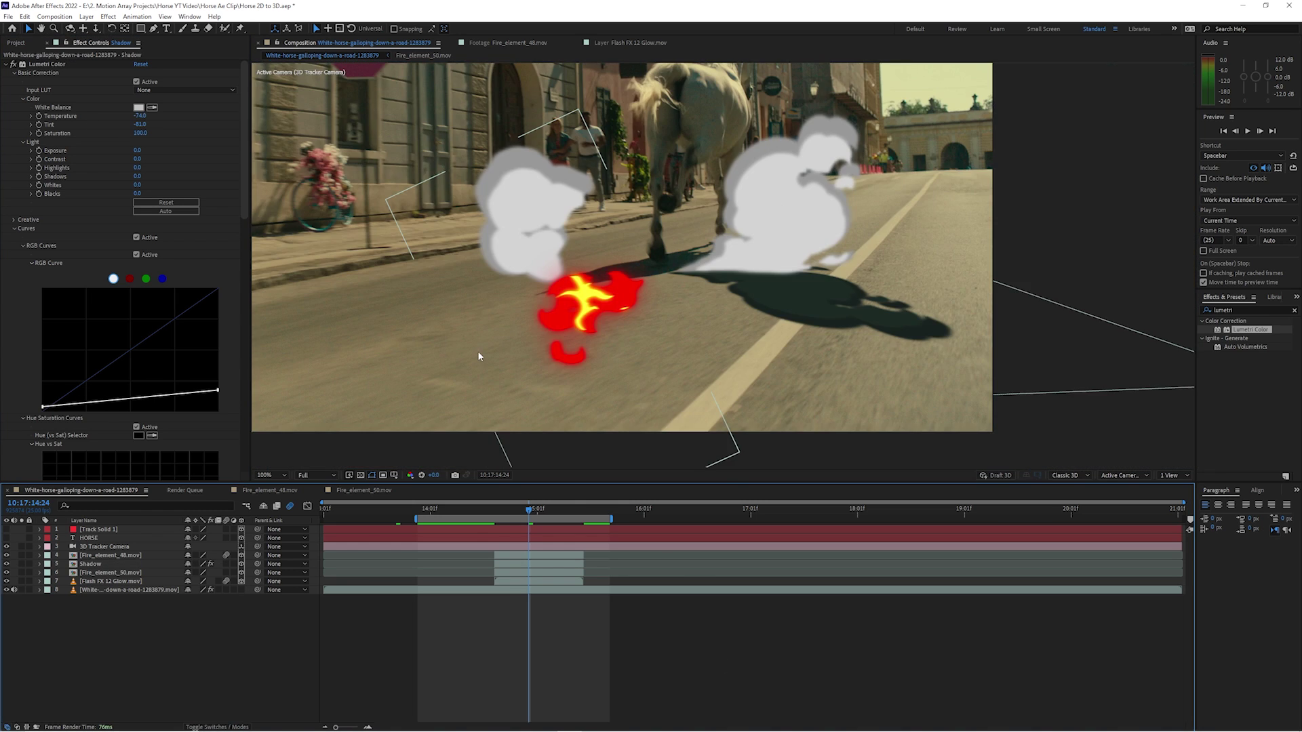
{"action": "scroll", "coordinate": [478, 349], "scroll_direction": "down", "scroll_amount": 2}
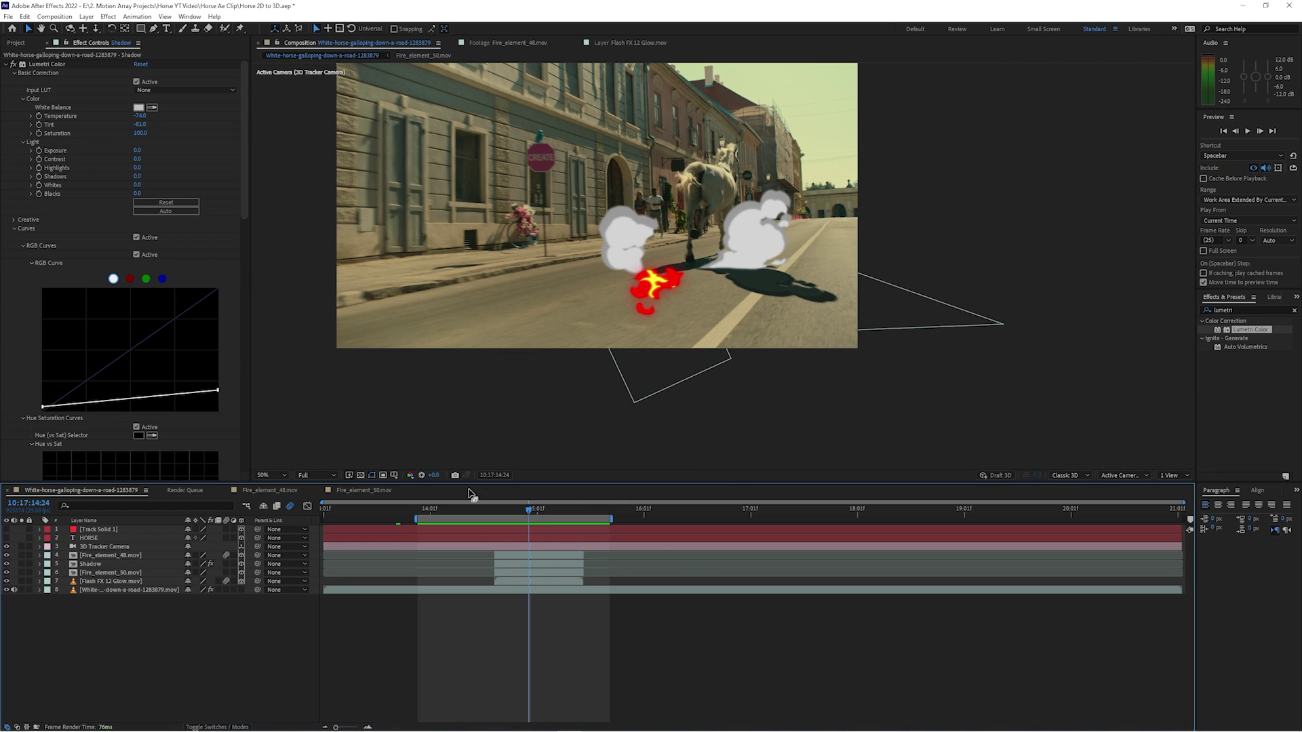
{"action": "left_click", "coordinate": [514, 565]}
{"action": "key", "text": "t"}
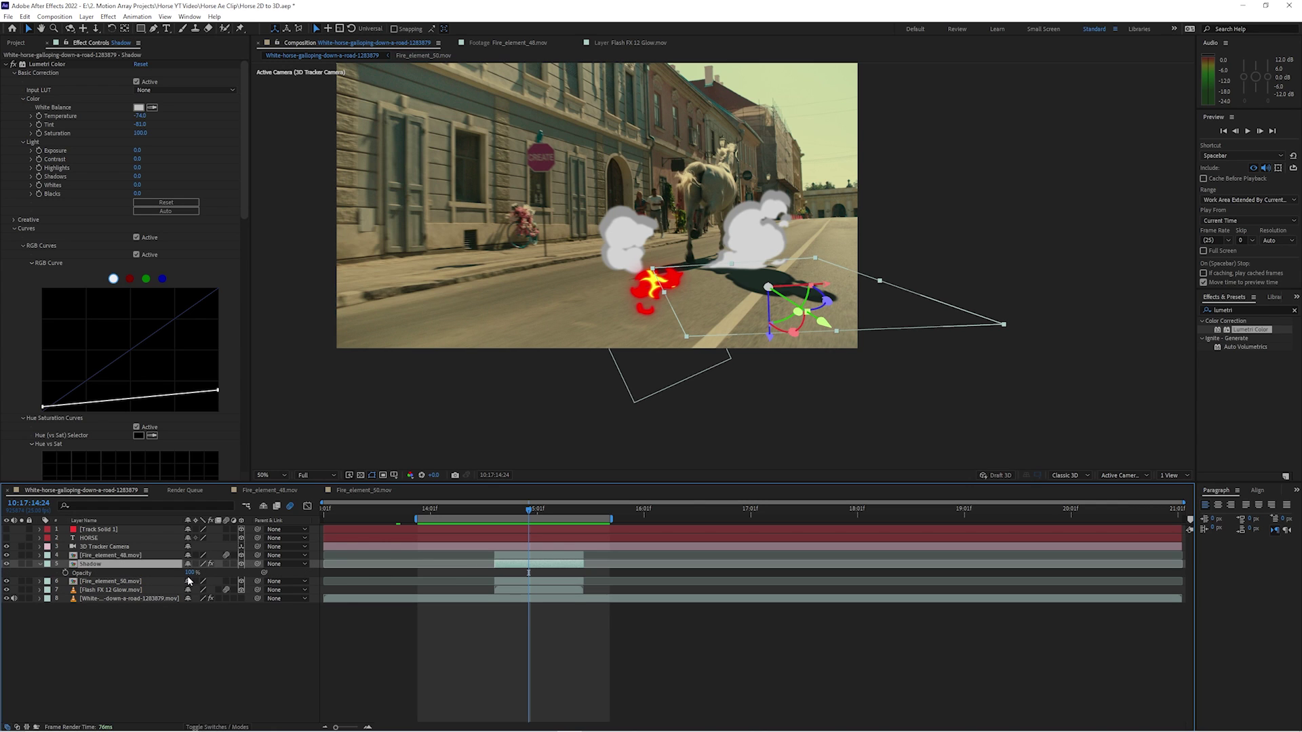
{"action": "mouse_move", "coordinate": [189, 573]}
{"action": "left_mouse_down"}
{"action": "mouse_move", "coordinate": [178, 573]}
{"action": "mouse_move", "coordinate": [189, 575]}
{"action": "left_mouse_up"}
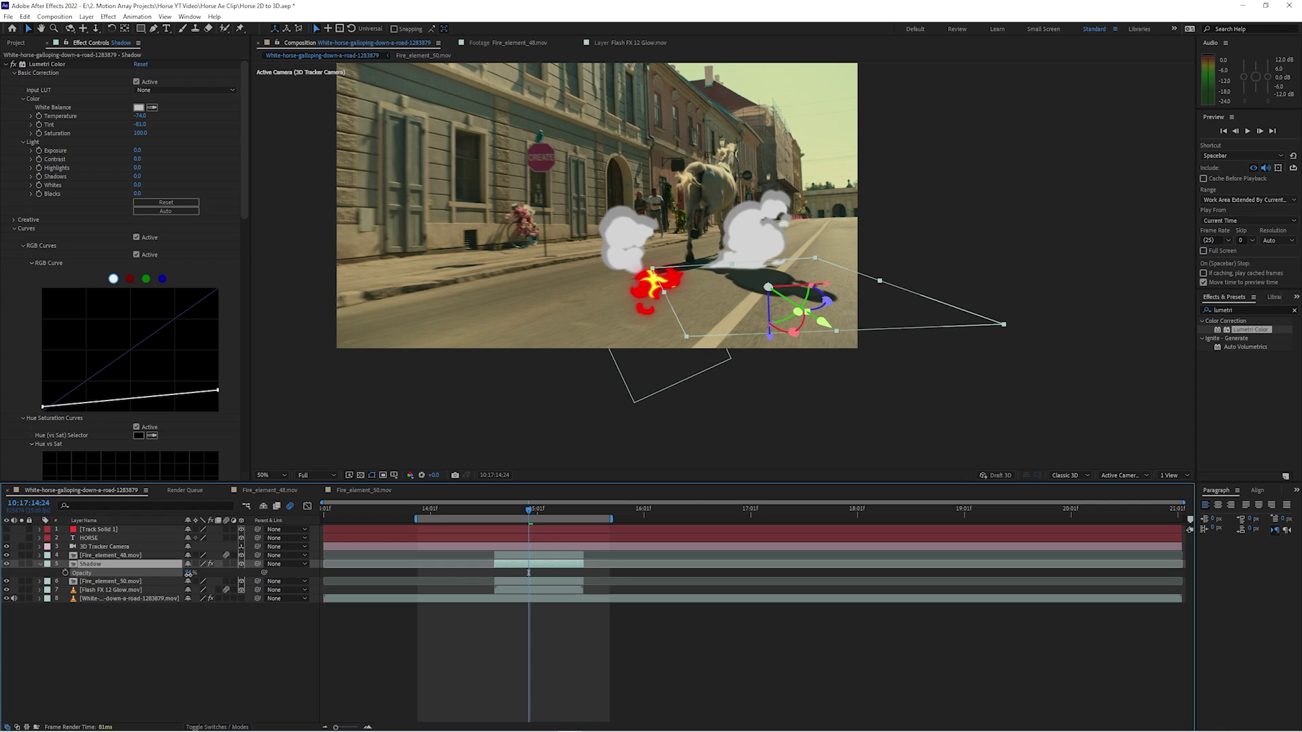
{"action": "left_click", "coordinate": [470, 645]}
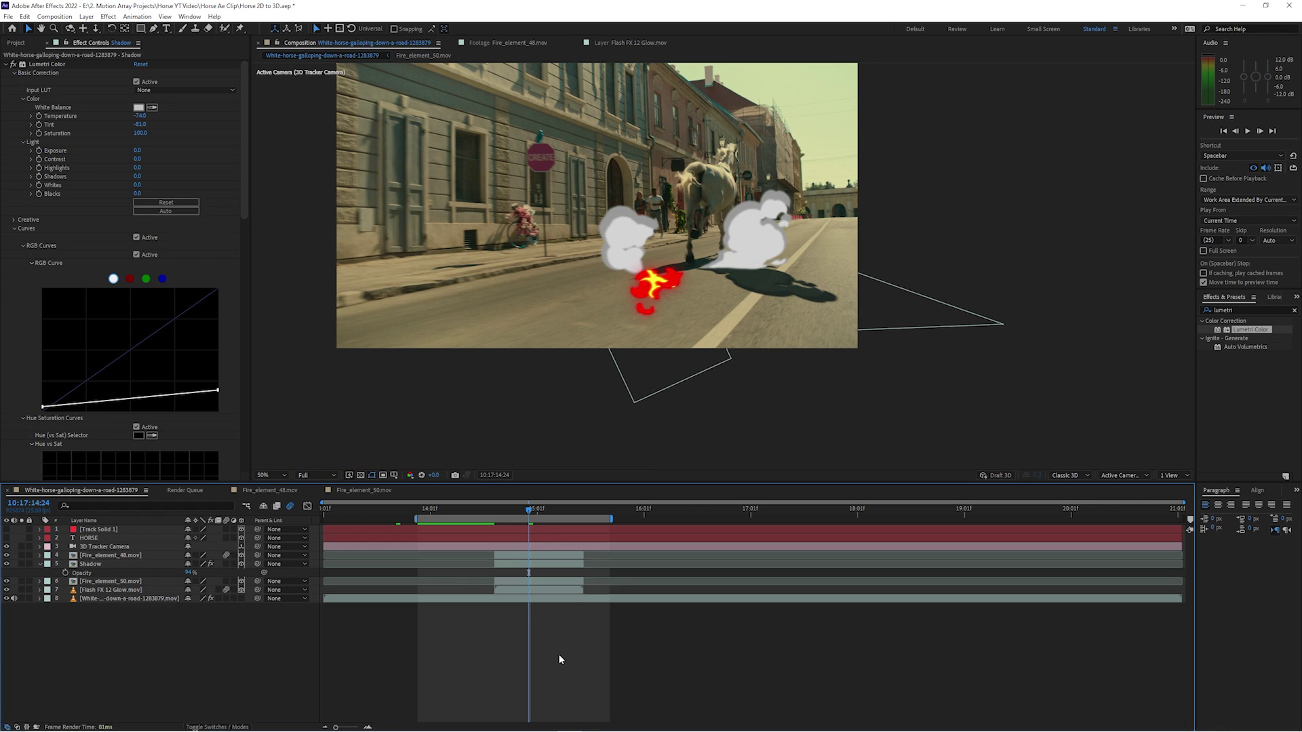
{"action": "key", "text": "ctrl+z"}
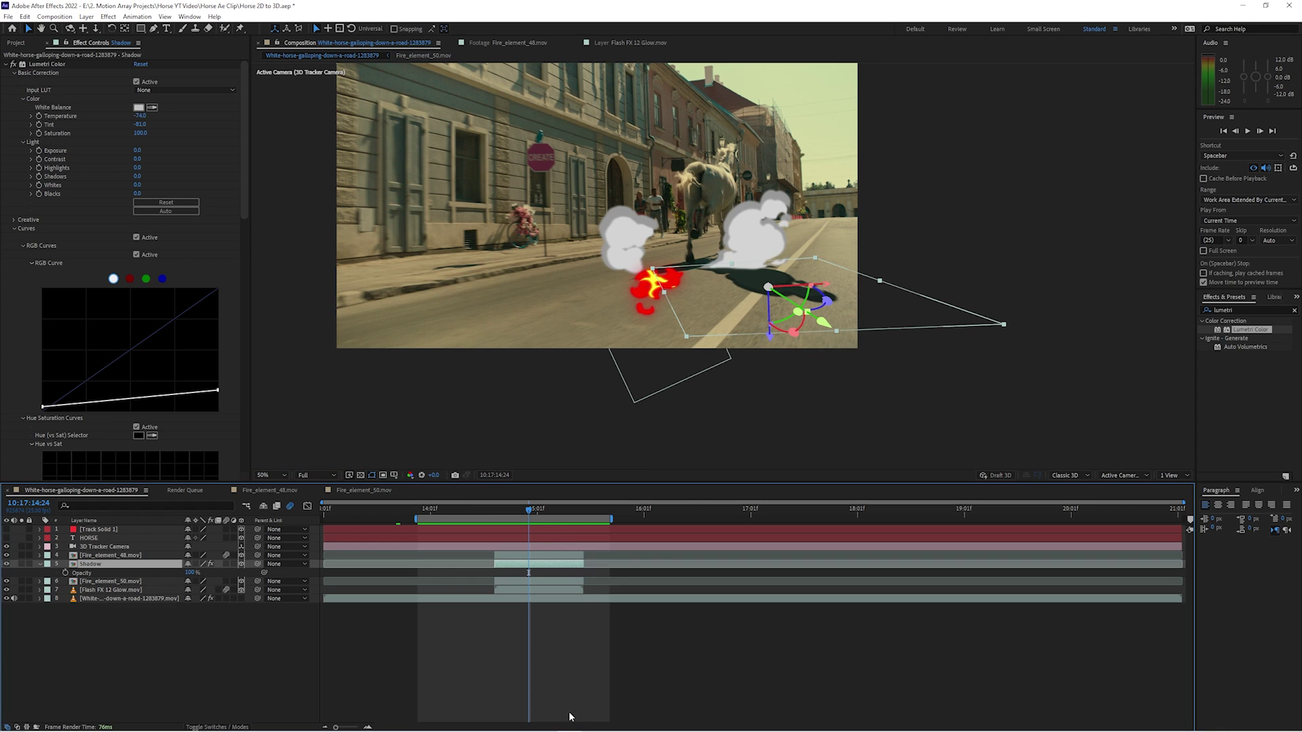
{"action": "left_click", "coordinate": [495, 652]}
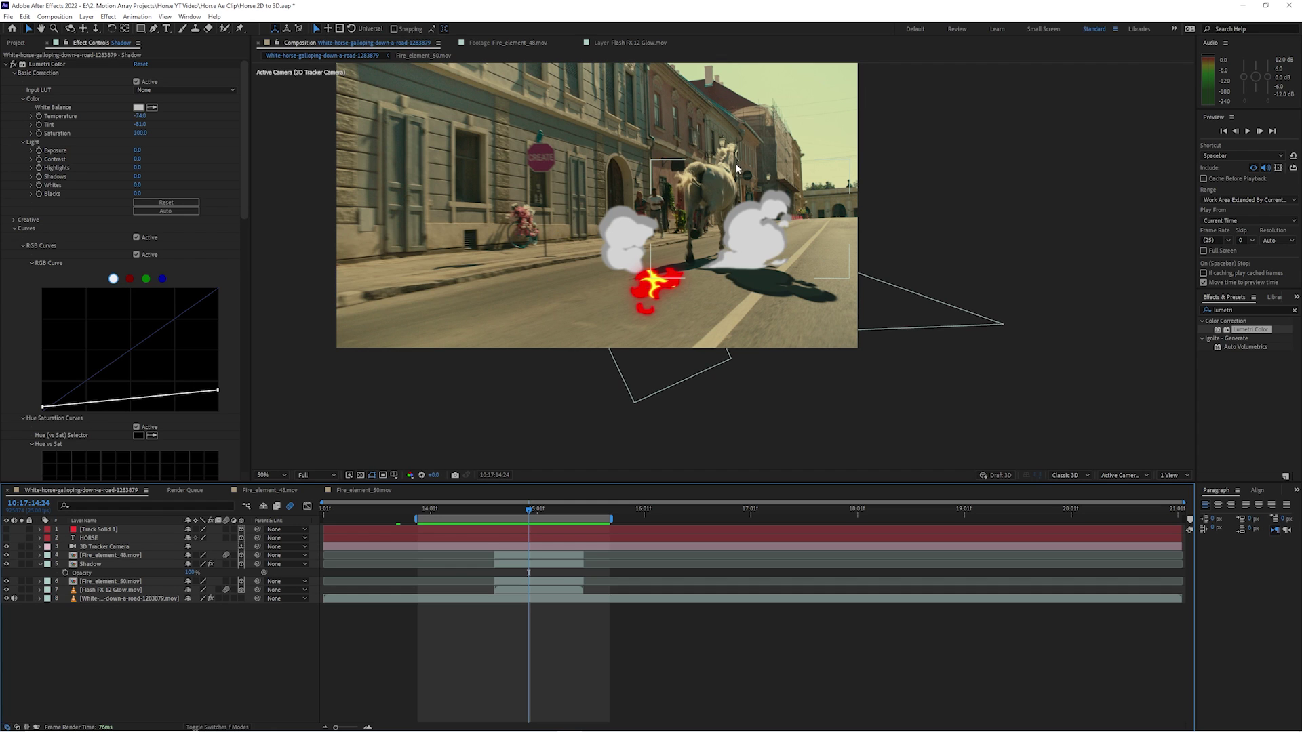
{"action": "left_click_drag", "start_coordinate": [850, 109], "coordinate": [859, 160]}
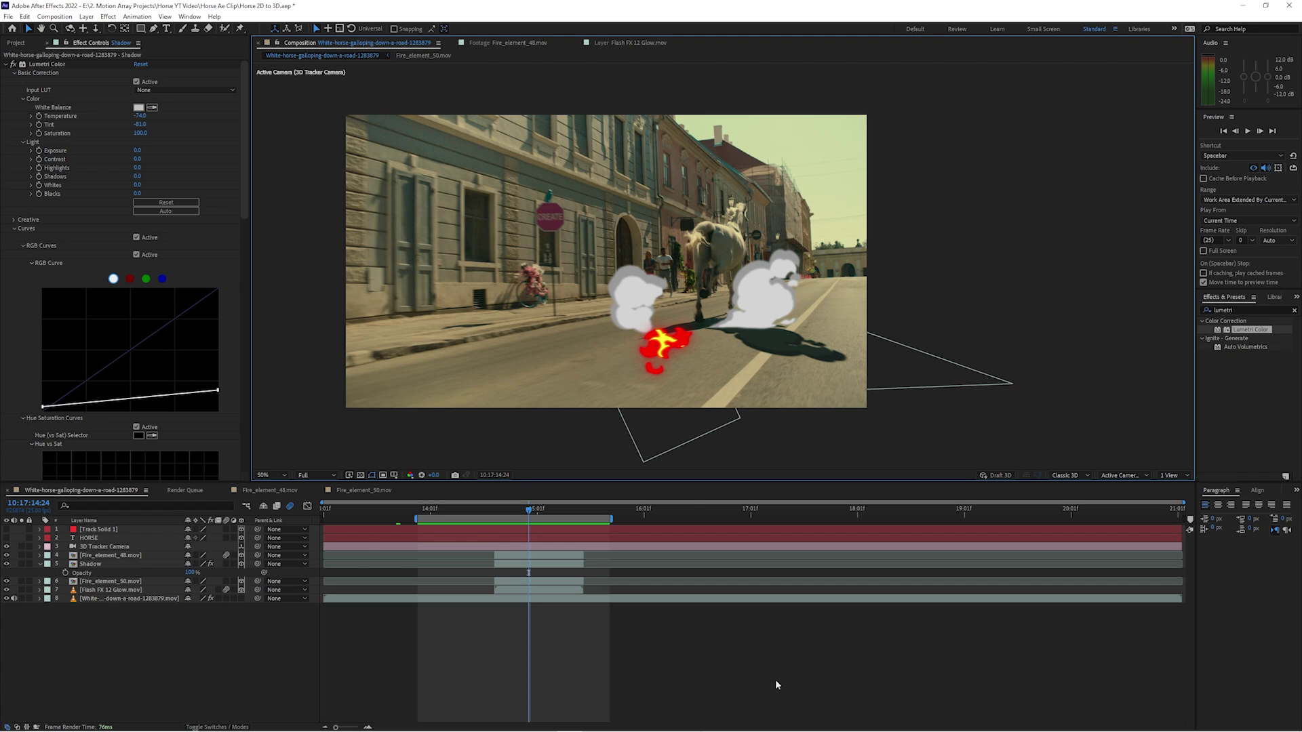
{"action": "left_click", "coordinate": [1296, 311]}
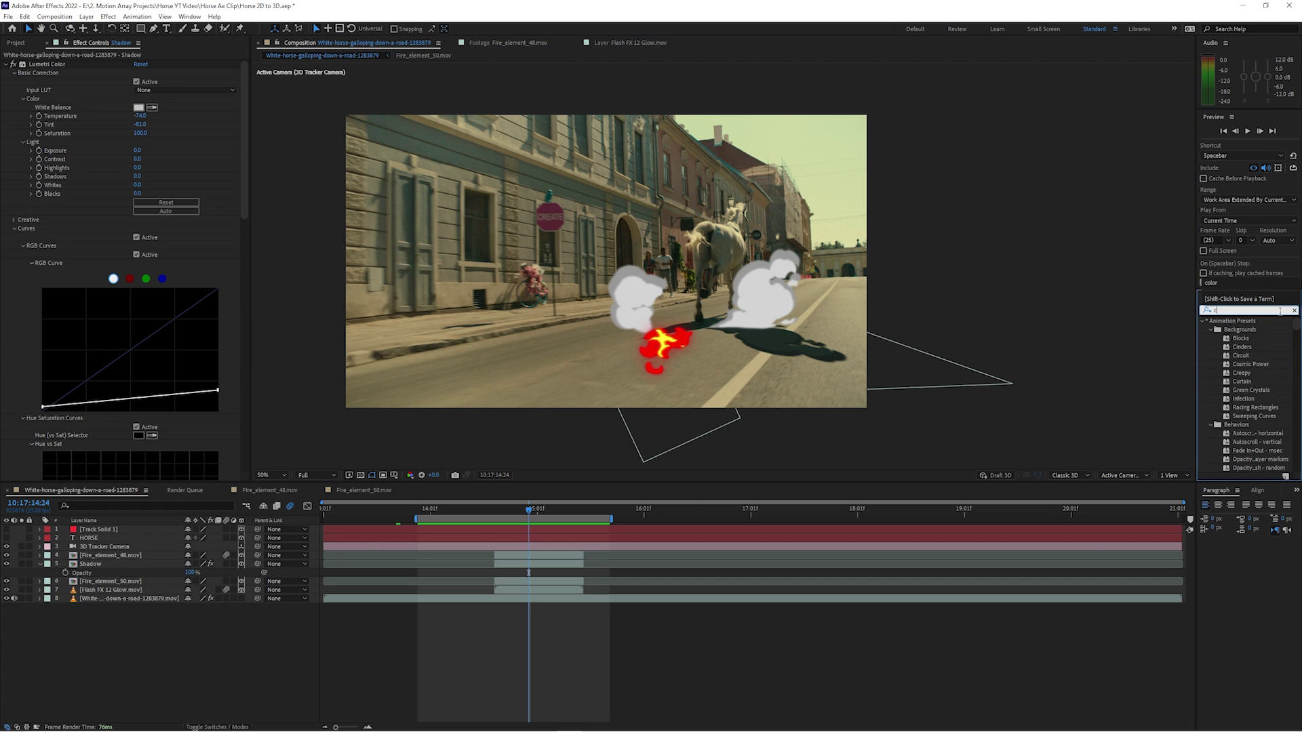
Apply the Corner Pin effect to the Shadow layer
{"action": "type", "text": "corner"}
{"action": "left_click", "coordinate": [1236, 357]}
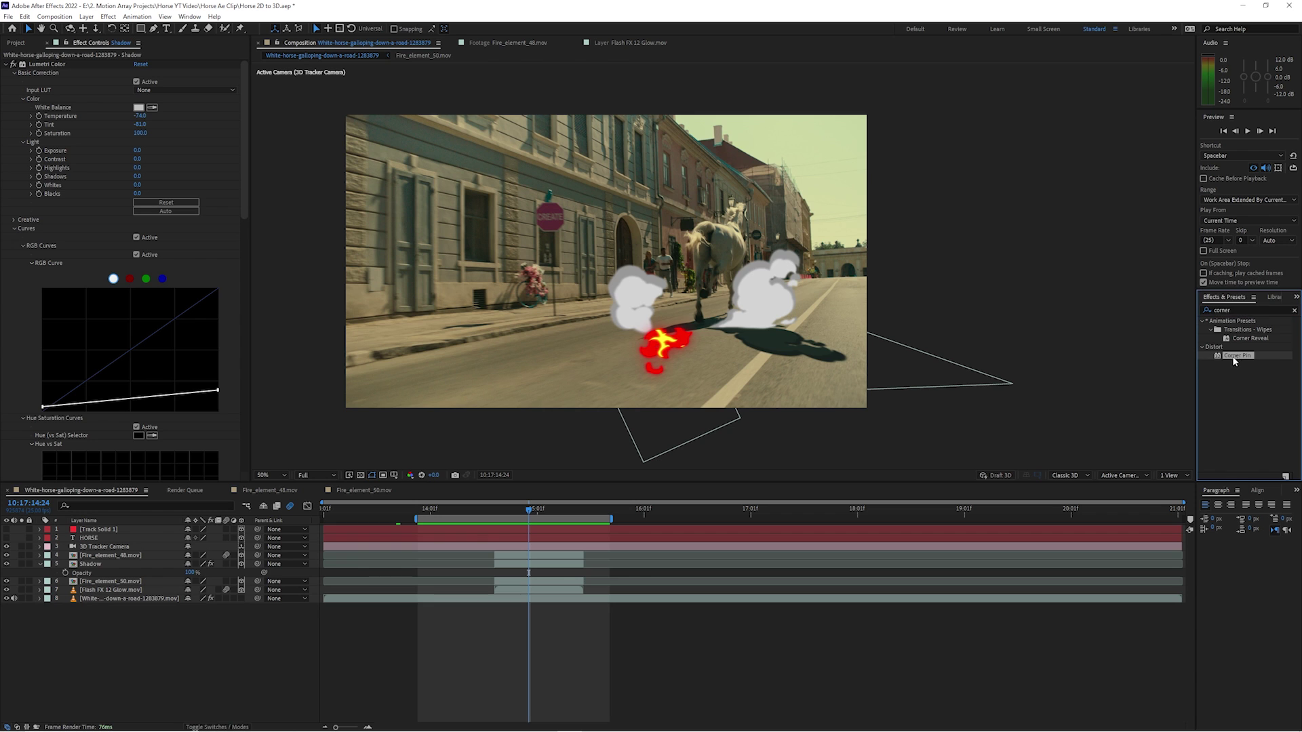
{"action": "left_click_drag", "start_coordinate": [572, 572], "coordinate": [543, 570]}
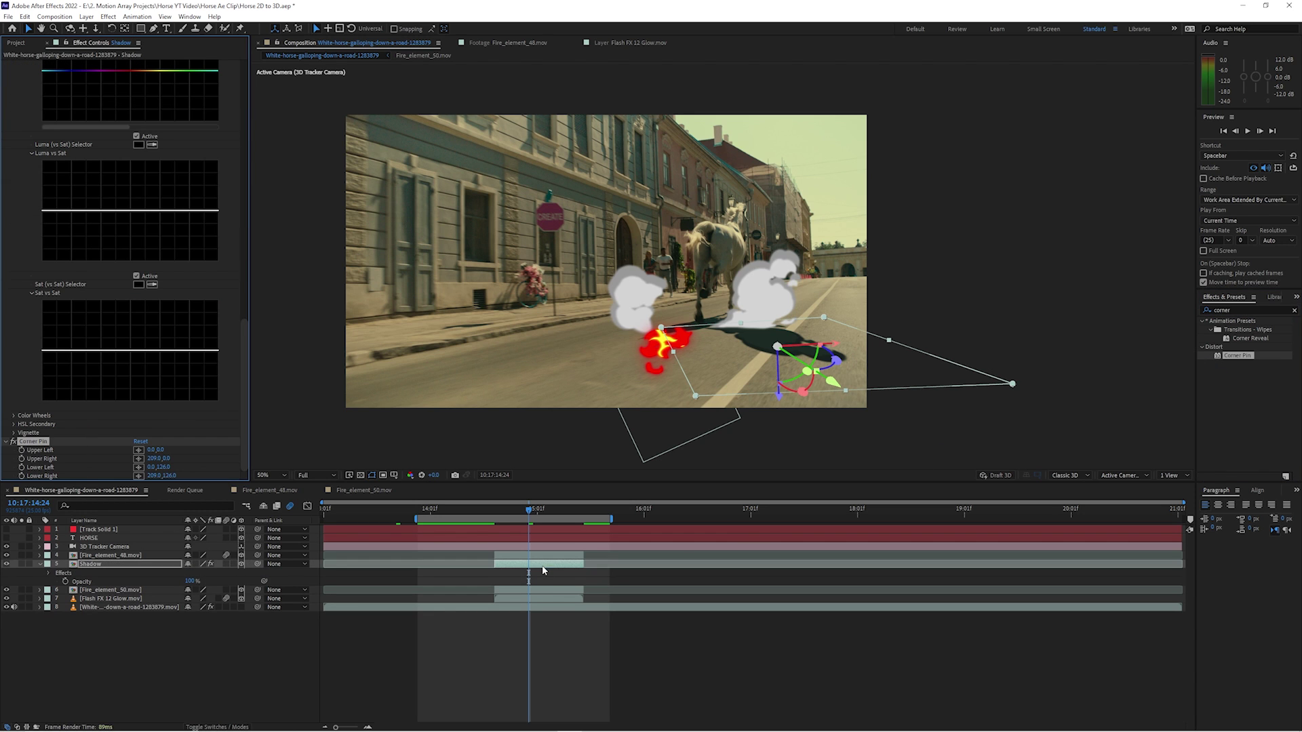
Drag the four corner pins so the smoke shadow stretches across the road surface
{"action": "left_click_drag", "start_coordinate": [694, 401], "coordinate": [532, 390]}
{"action": "left_click_drag", "start_coordinate": [846, 391], "coordinate": [746, 437]}
{"action": "left_click_drag", "start_coordinate": [824, 317], "coordinate": [951, 312]}
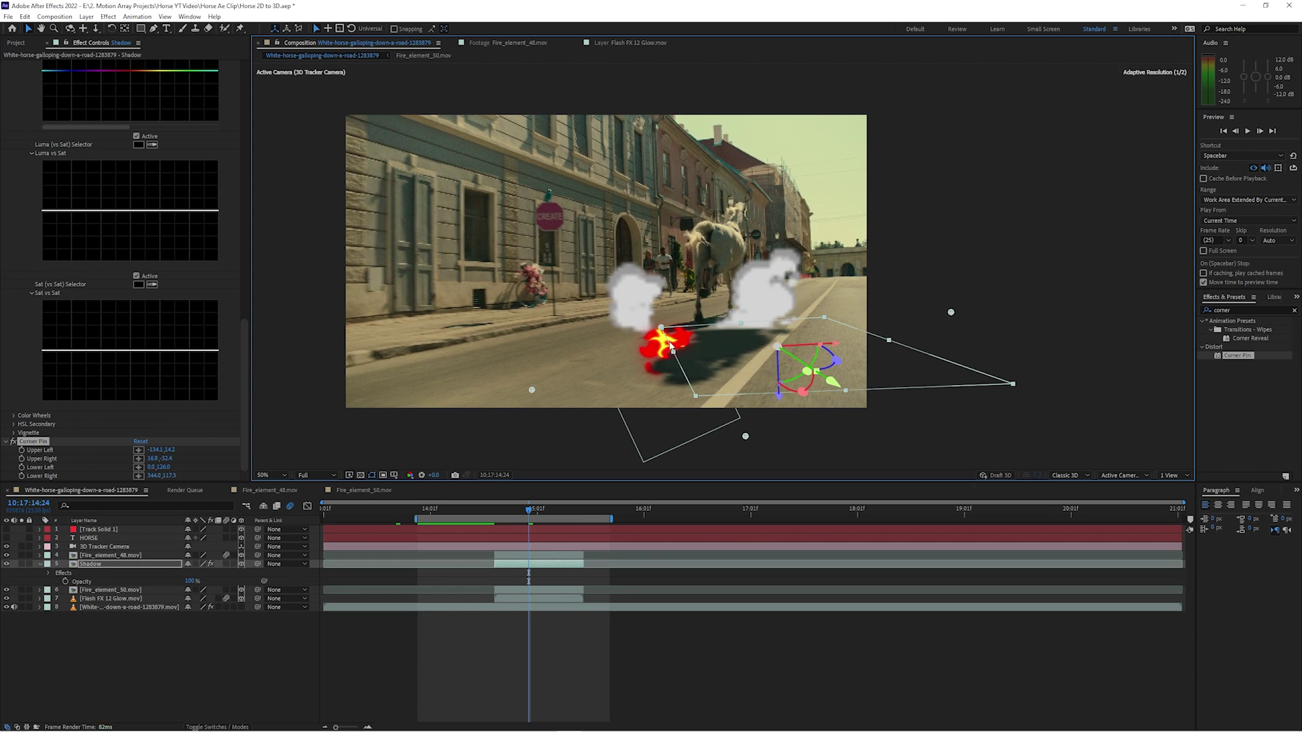
{"action": "left_click_drag", "start_coordinate": [661, 328], "coordinate": [688, 326]}
{"action": "left_click_drag", "start_coordinate": [951, 312], "coordinate": [897, 319]}
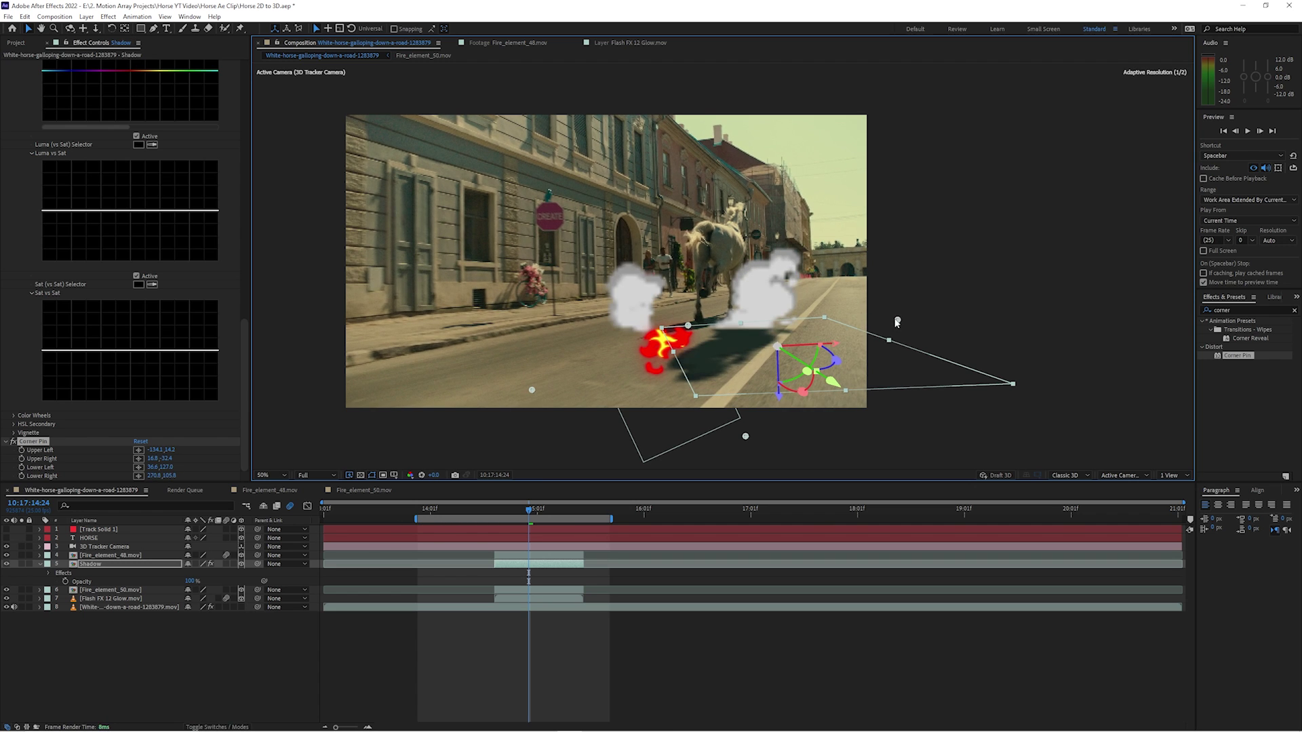
{"action": "left_click_drag", "start_coordinate": [745, 437], "coordinate": [783, 410]}
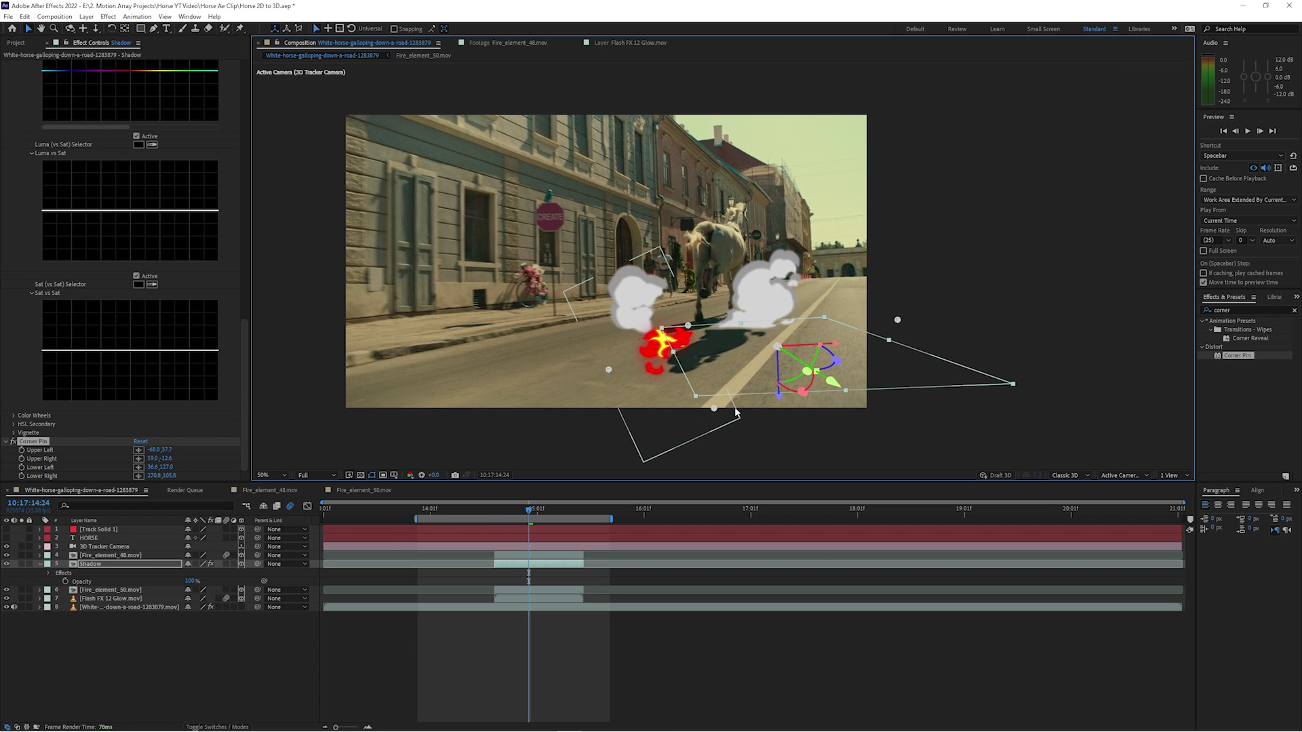
{"action": "mouse_move", "coordinate": [532, 390]}
{"action": "left_mouse_down"}
{"action": "mouse_move", "coordinate": [609, 369]}
{"action": "mouse_move", "coordinate": [524, 372]}
{"action": "left_mouse_up"}
{"action": "left_click_drag", "start_coordinate": [783, 410], "coordinate": [757, 409]}
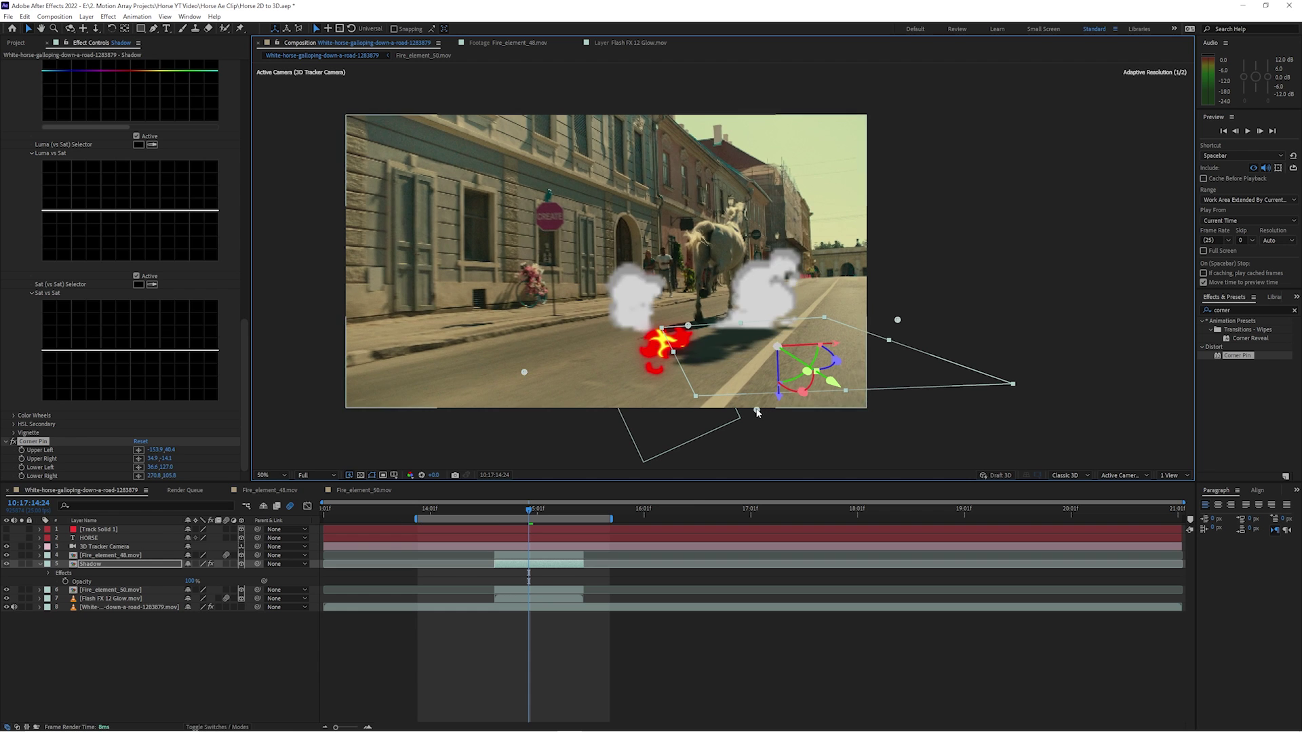
{"action": "left_click_drag", "start_coordinate": [898, 319], "coordinate": [879, 331]}
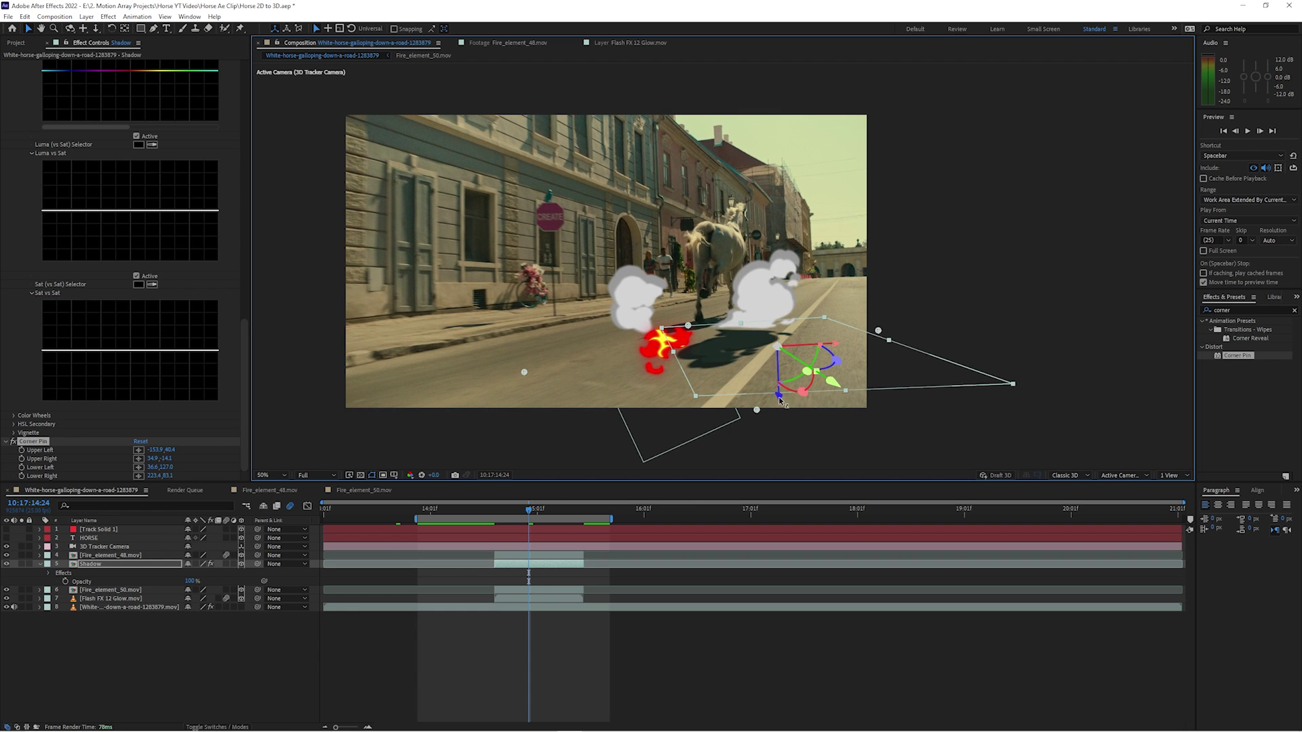